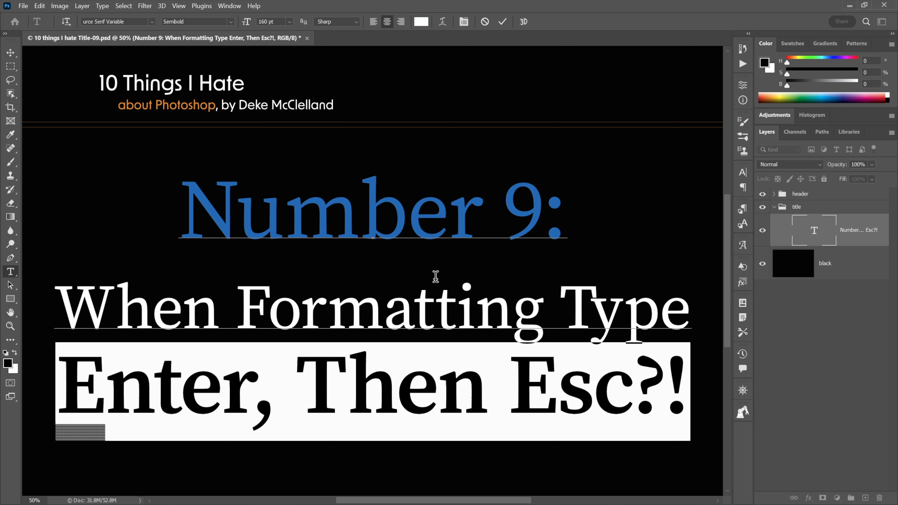
Reduce the font size of the selected line "Enter, Then Esc?!" to 118 pt and strike it through
key("ctrl")
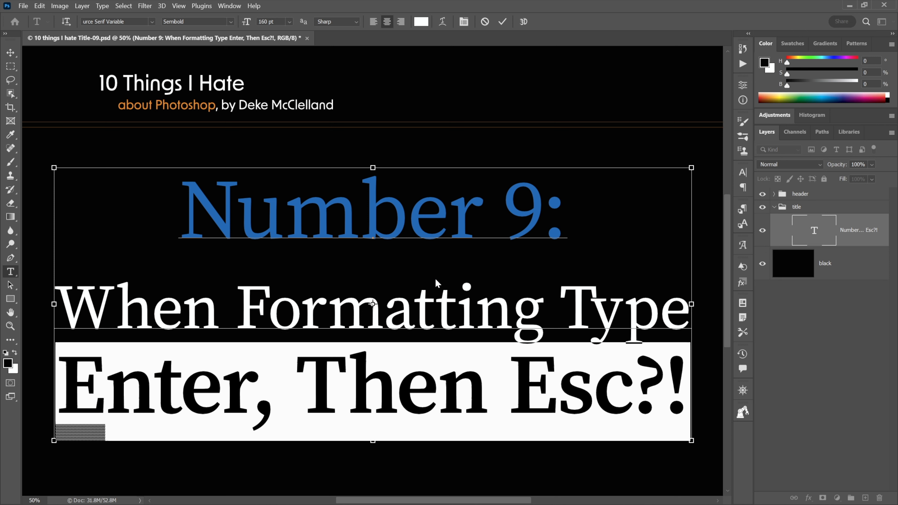
key("ctrl+shift+comma")
key("ctrl+shift+comma")
key("ctrl+shift+comma")
key("ctrl+shift+comma")
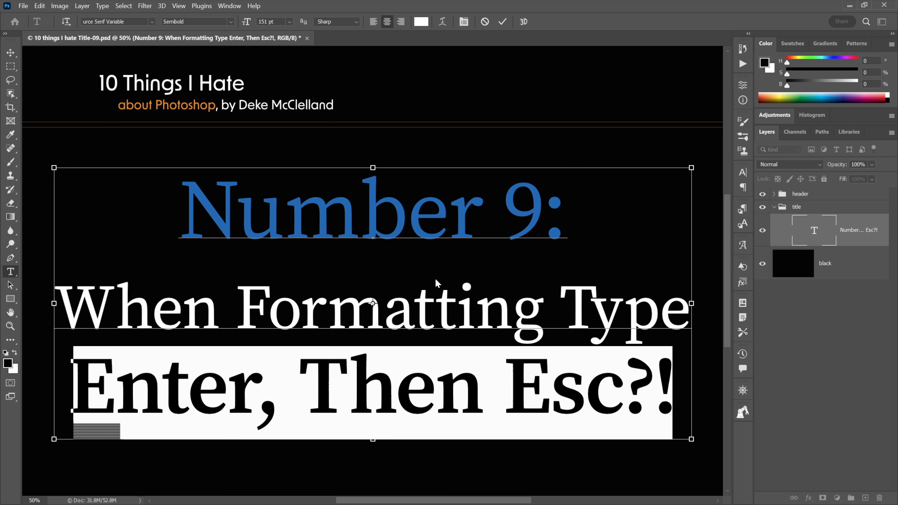
key("ctrl+shift+comma")
key("ctrl+shift+comma")
key("ctrl+shift+comma")
key("ctrl+shift+comma")
key("ctrl+shift+comma")
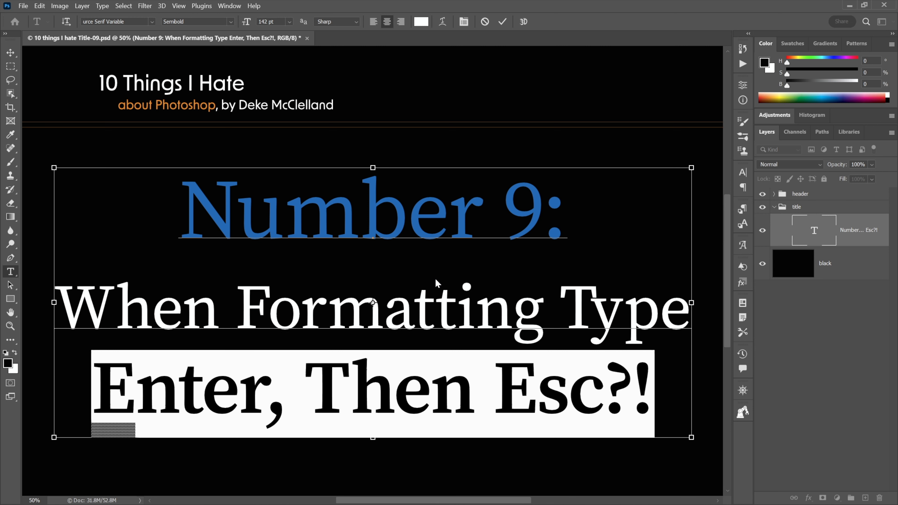
key("ctrl+shift+comma")
key("ctrl+shift+comma")
key("ctrl+shift+comma")
key("ctrl+shift+comma")
key("ctrl+shift+comma")
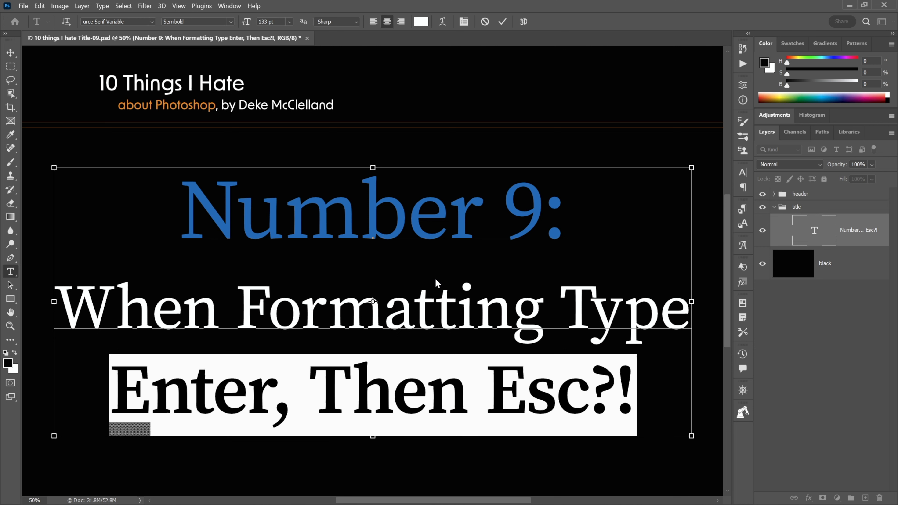
key("ctrl+shift+comma")
key("ctrl+shift+comma")
key("ctrl+shift+comma")
key("ctrl+shift+comma")
key("ctrl+shift+comma")
key("ctrl+shift+comma")
key("ctrl+shift+comma")
key("ctrl+shift+comma")
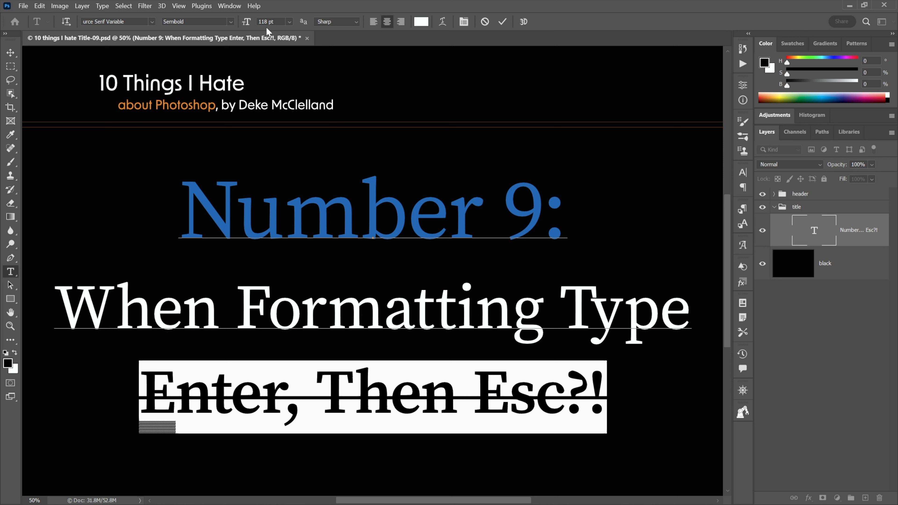
Adjust the struck-through line's font size to 121 pt and back to 118 pt, and undo the committed formatting
key("ctrl+shift+period")
key("ctrl+shift+period")
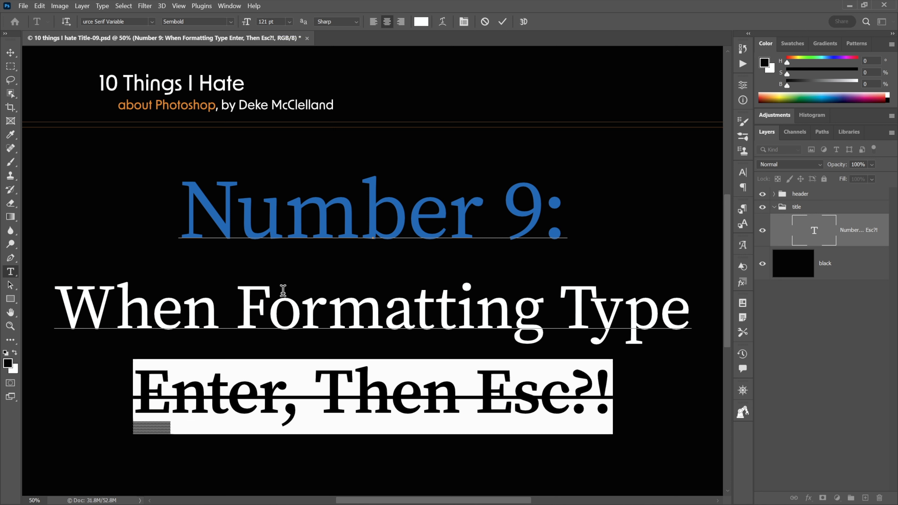
key("ctrl")
key("ctrl+shift+comma")
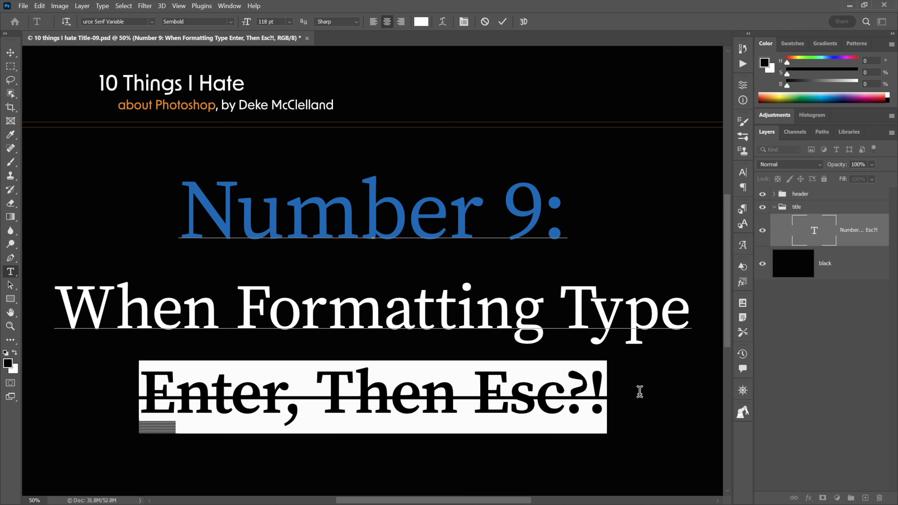
key("Escape")
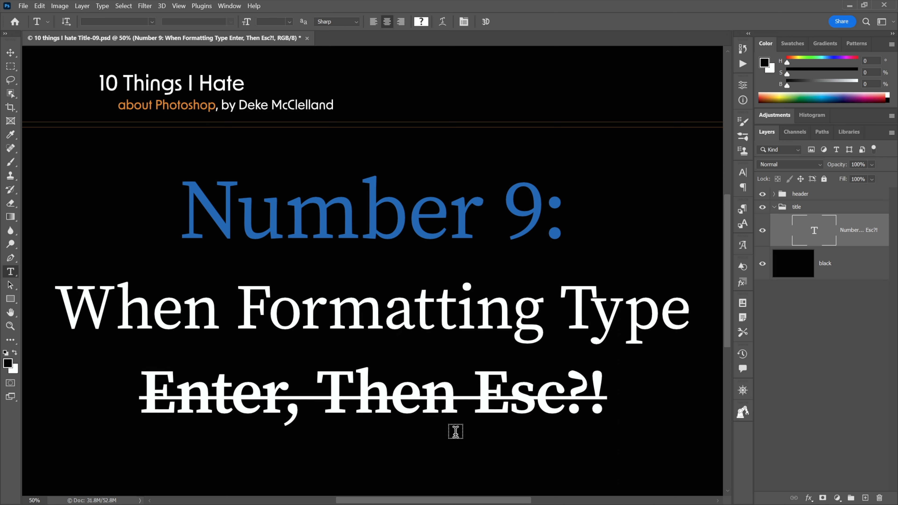
key("ctrl+z")
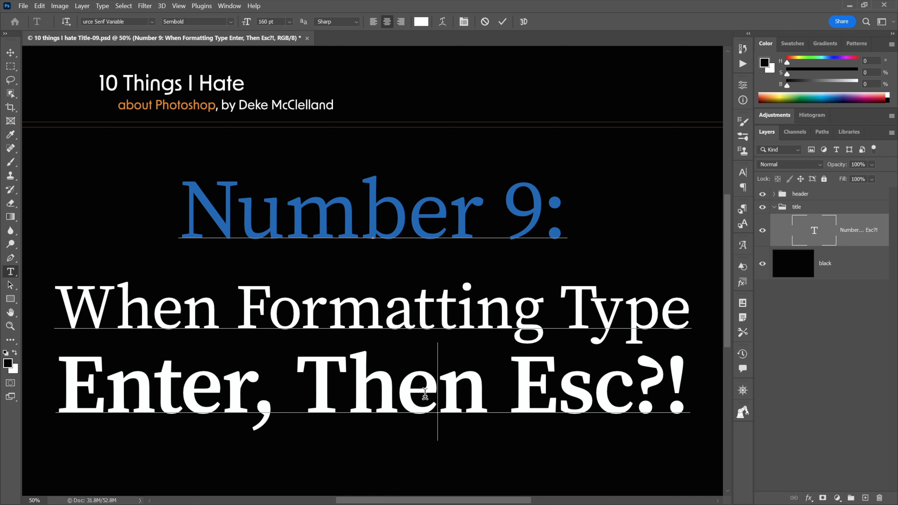
Select the line "Enter, Then Esc?!" and set its font size to 120 pt
triple_click(425, 394)
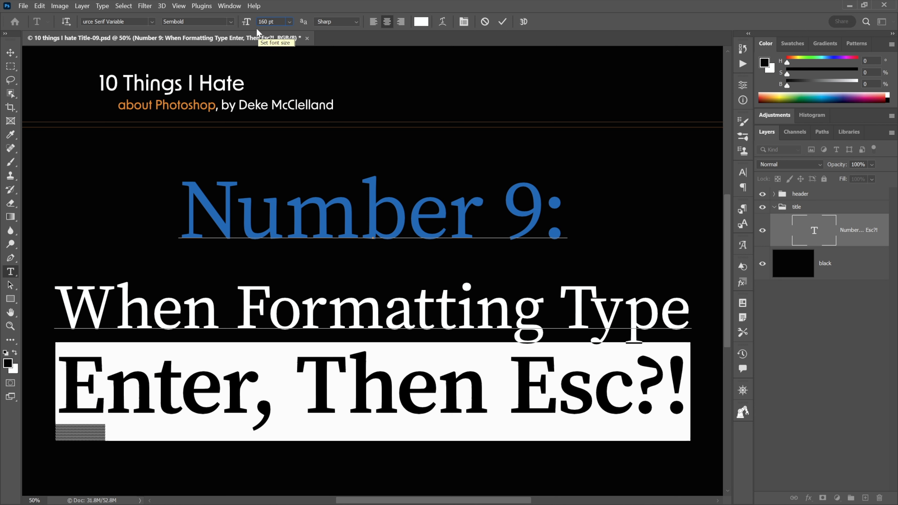
key("shift+Down")
key("shift+Down")
key("shift+Down")
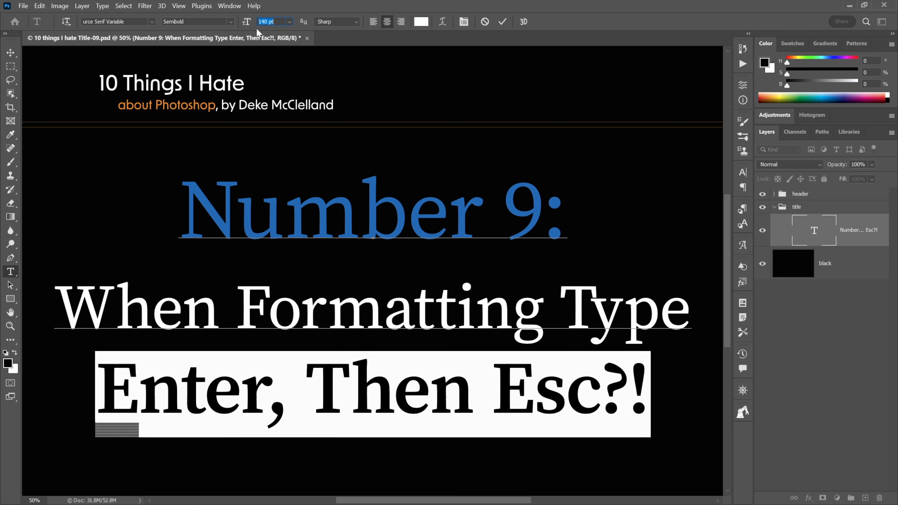
key("shift+Down")
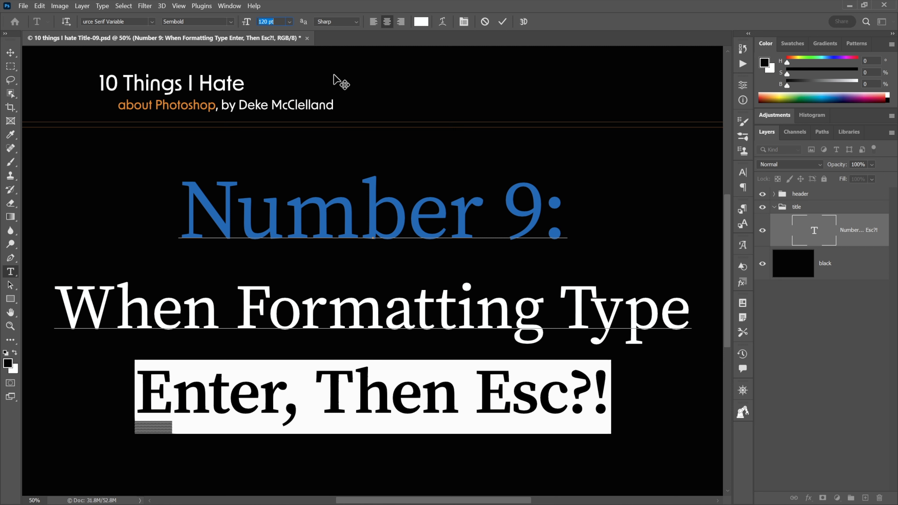
key("Return")
Restore the overwritten "Enter, Then Esc?!" line, commit the text and undo its formatting change
key("Return")
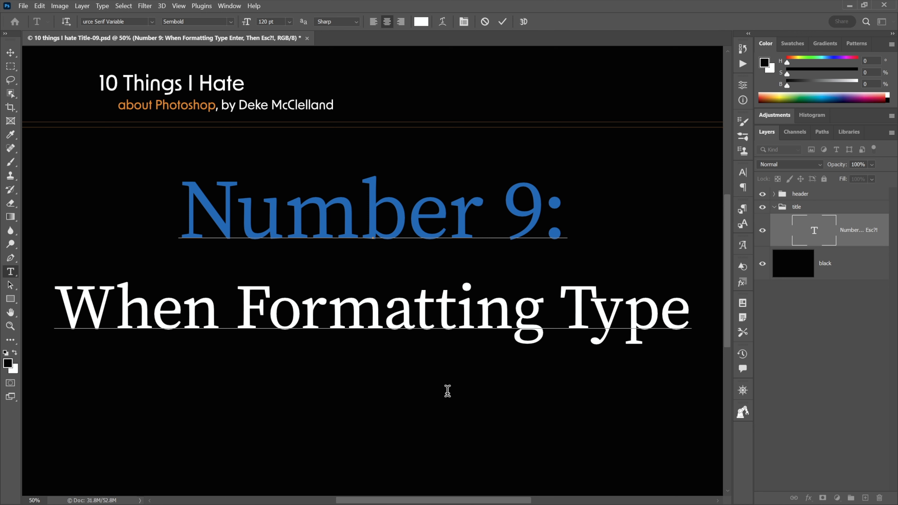
triple_click(448, 390)
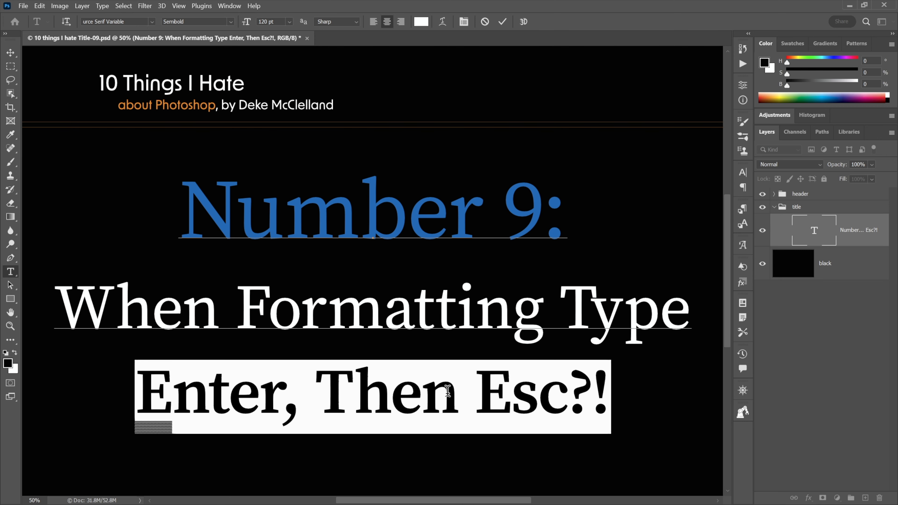
key("Escape")
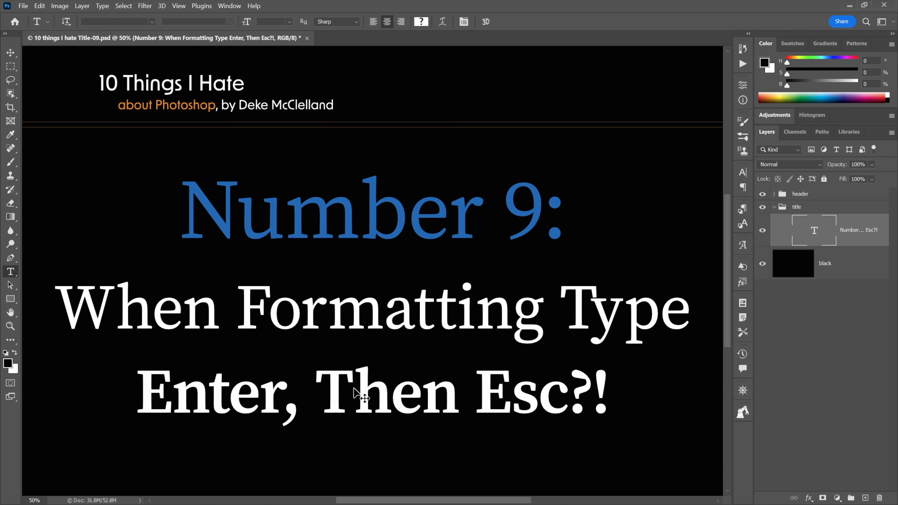
key("ctrl+z")
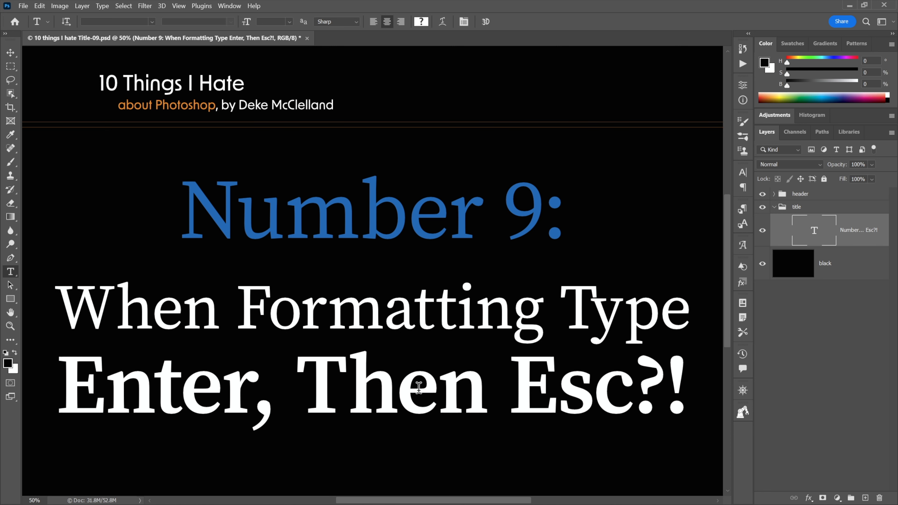
Select the line "Enter, Then Esc?!" again and reduce its font size to 120 pt
left_click(398, 388)
triple_click(398, 388)
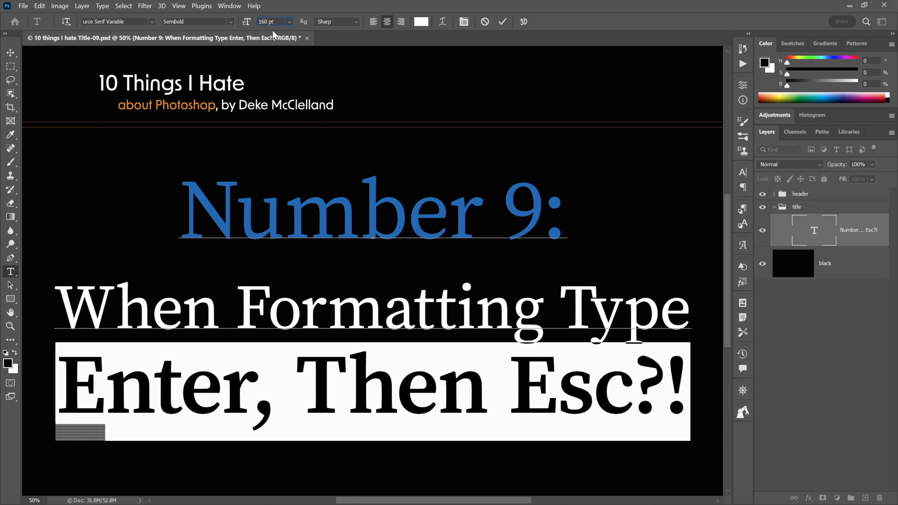
key("shift+Down")
key("shift+Down")
key("shift+Down")
key("shift+Down")
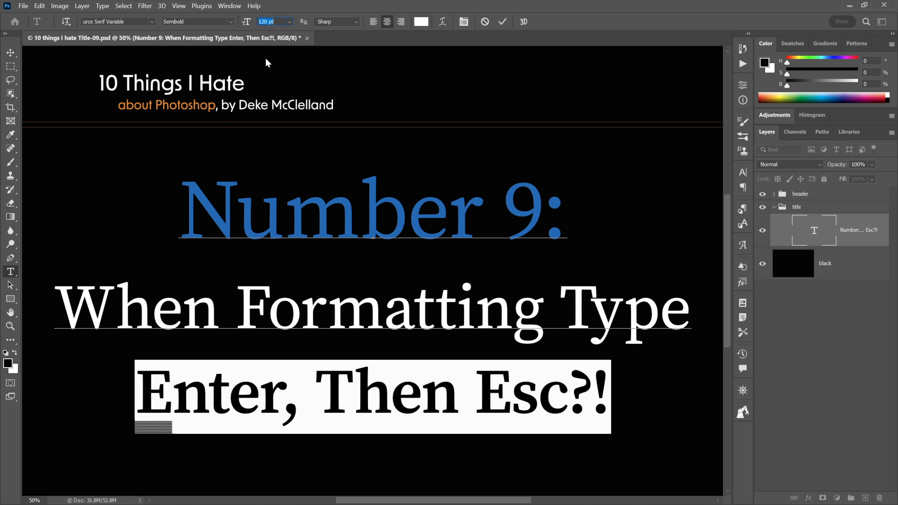
Set the selected line's font size to 160 pt and commit the text edit
type("160")
key("Return")
key("Escape")
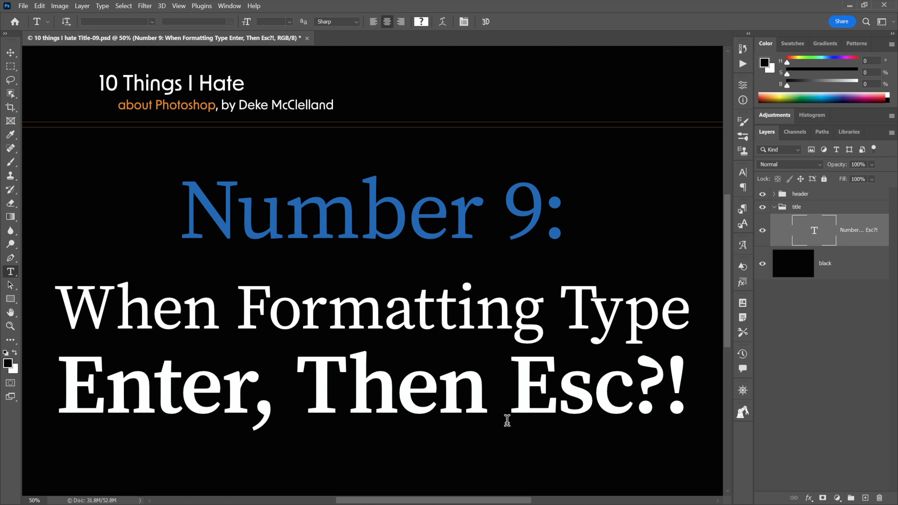
Set the font size of the line "Enter, Then Esc?!" to 120 pt and commit the text edit
triple_click(443, 397)
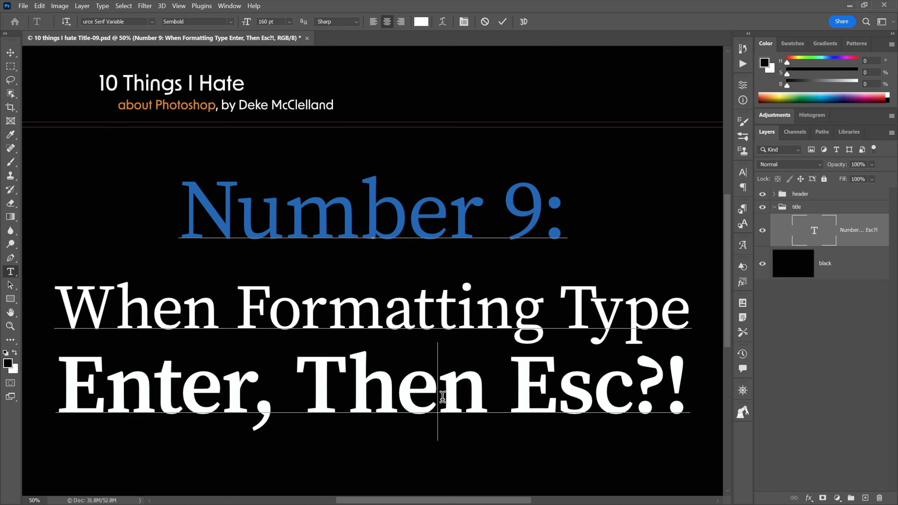
left_click(275, 21)
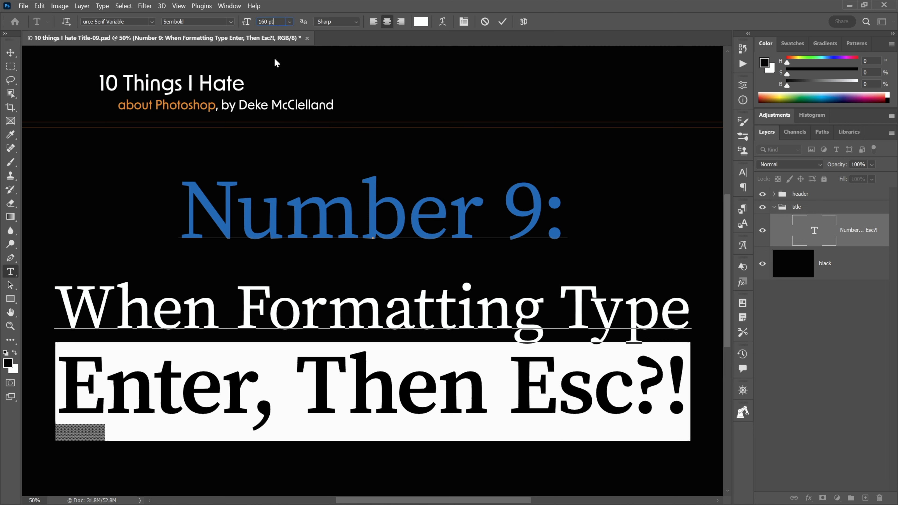
key("shift+Down")
key("shift+Down")
key("shift+Down")
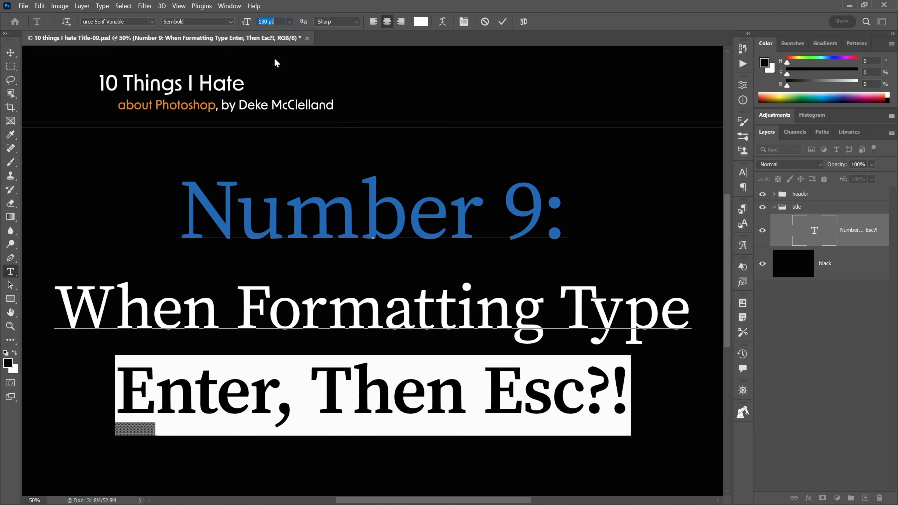
key("shift+Down")
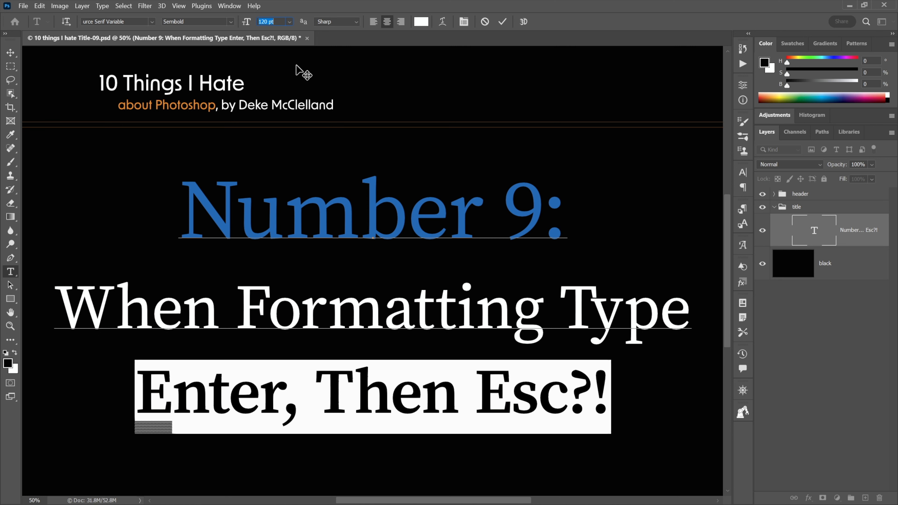
key("Return")
key("Escape")
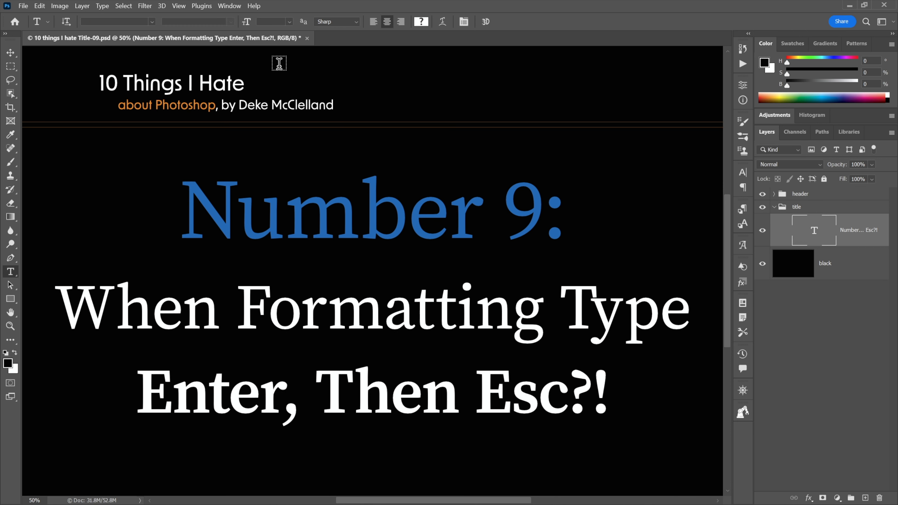
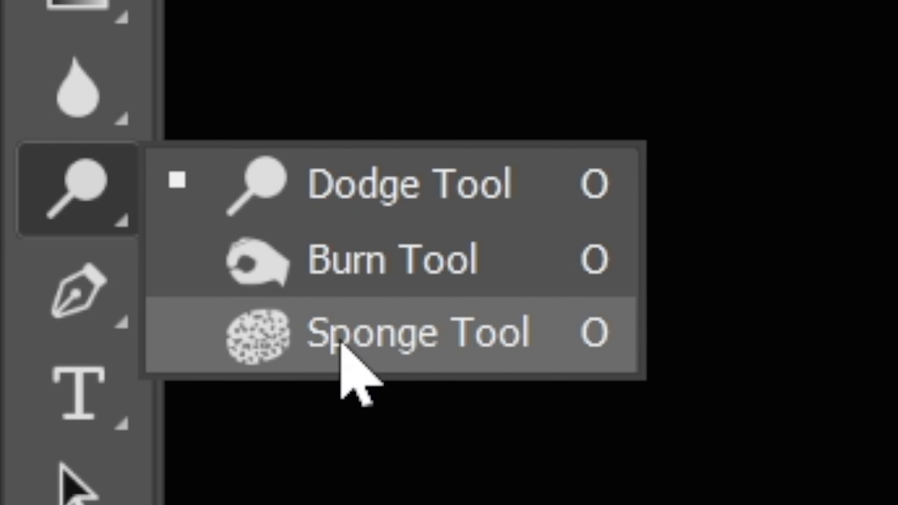
Show the Photoshop and Illustrator eraser artwork and switch from the Eraser to the Rectangular Marquee tool
key("Escape")
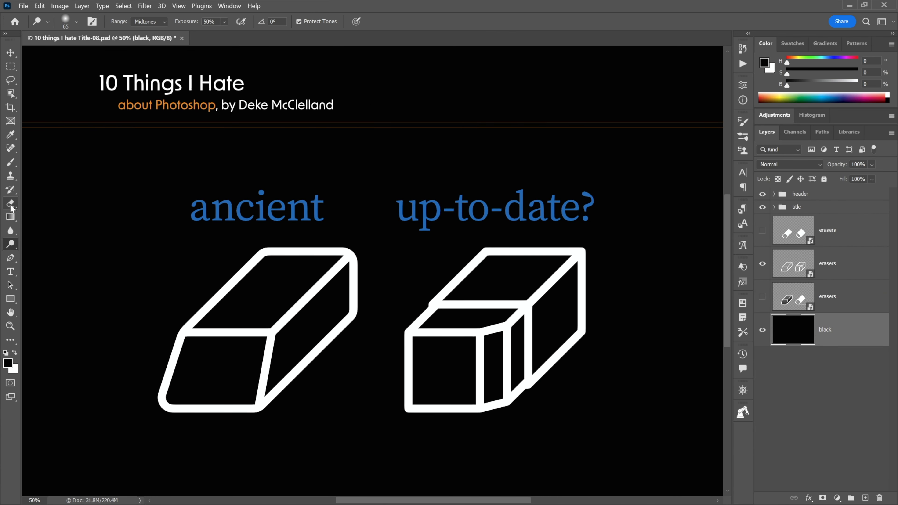
left_click(11, 205)
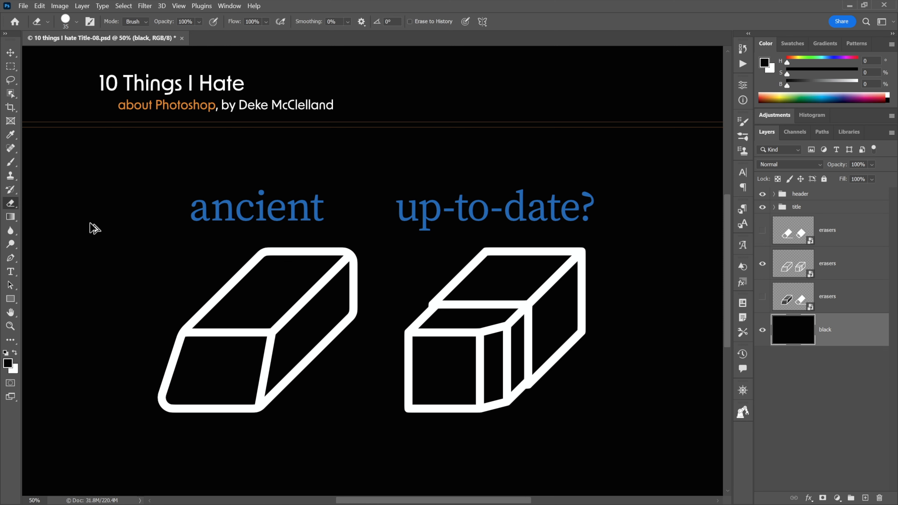
key("ctrl+alt+Page_Down")
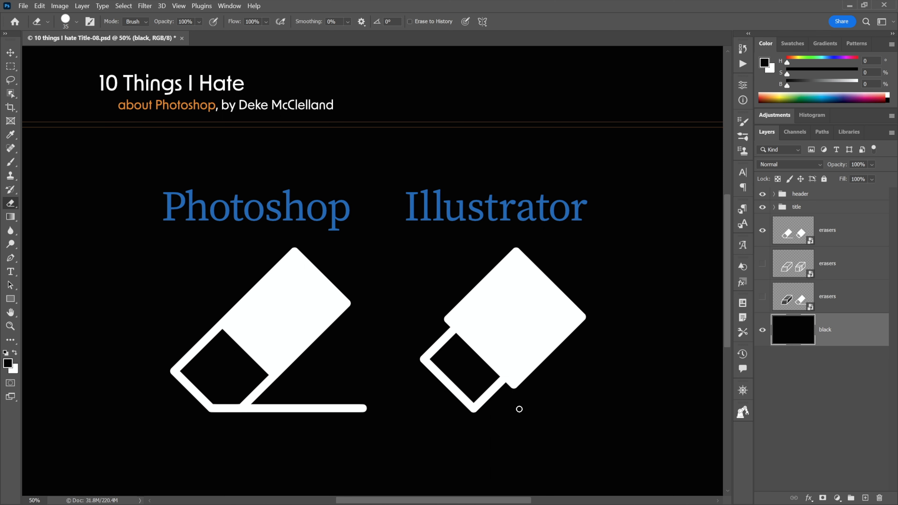
key("m")
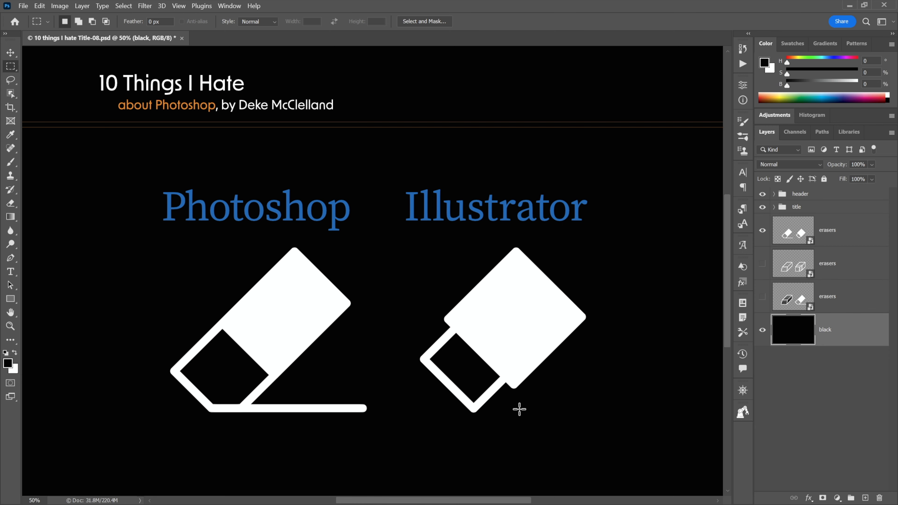
key("ctrl+z")
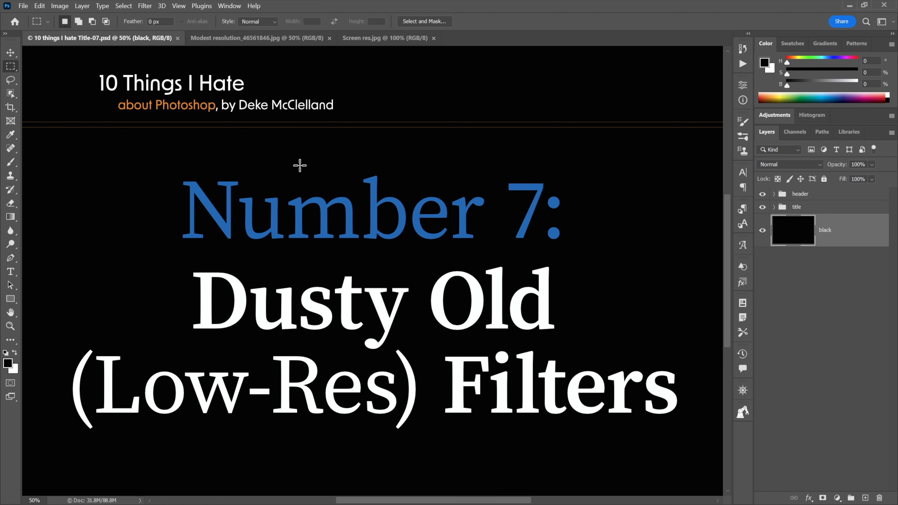
Switch to the Modest resolution_46561846.jpg document and apply the Sharpen filter to the flag image
left_click(231, 40)
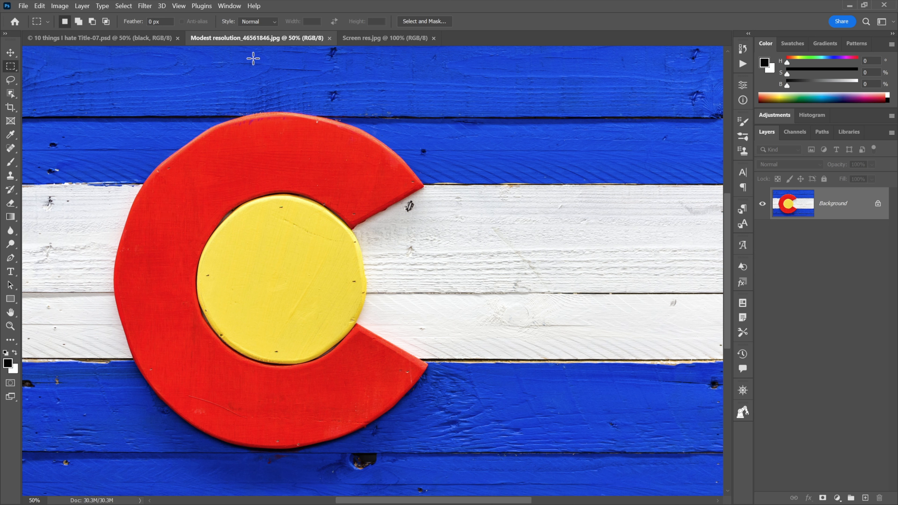
left_click(145, 5)
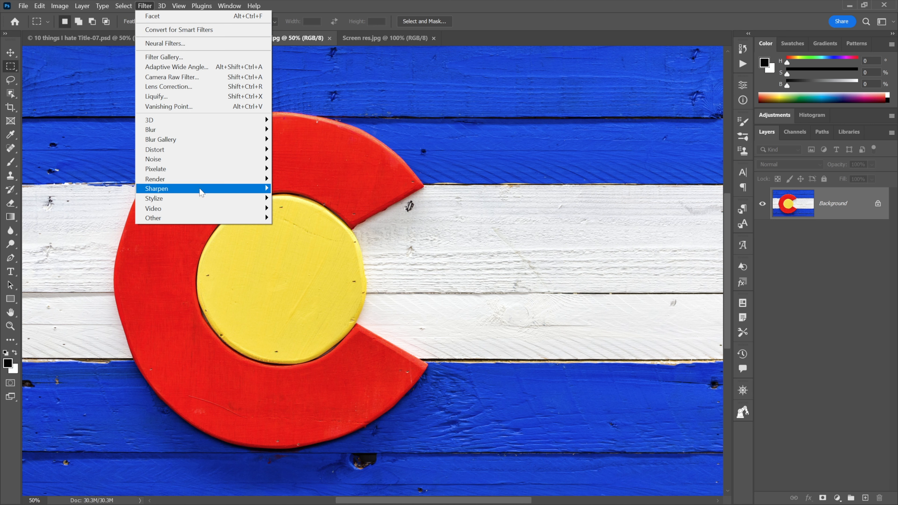
mouse_move(202, 192)
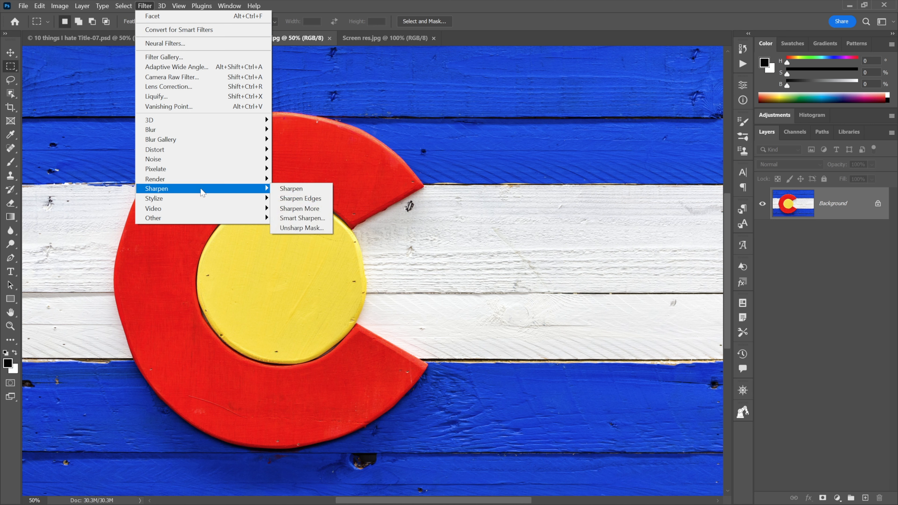
left_click(307, 190)
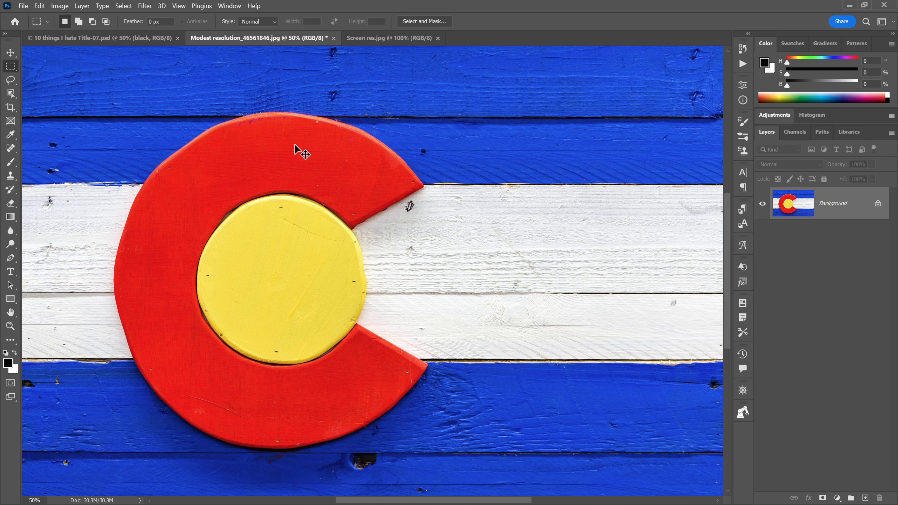
key("ctrl+s")
Try the Sharpen More filter on the Modest resolution flag image, compare it with the unfiltered version, and undo it
left_click(145, 7)
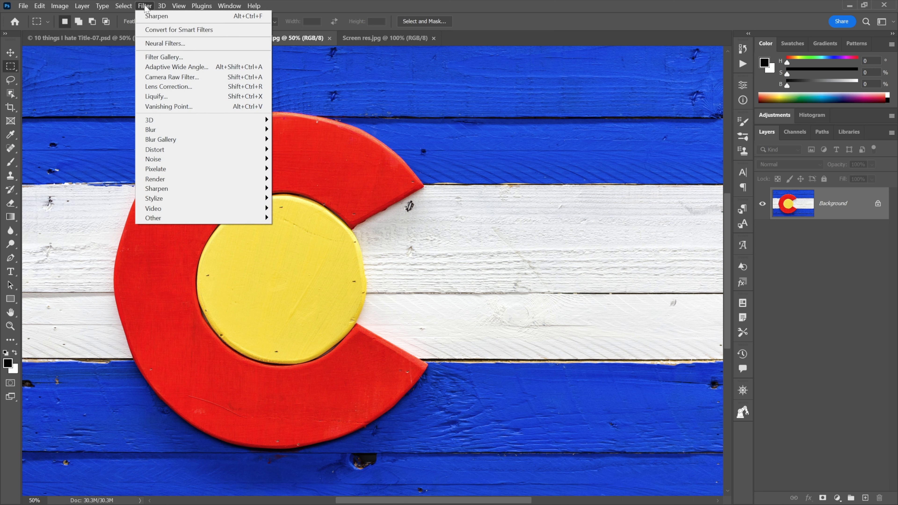
mouse_move(256, 188)
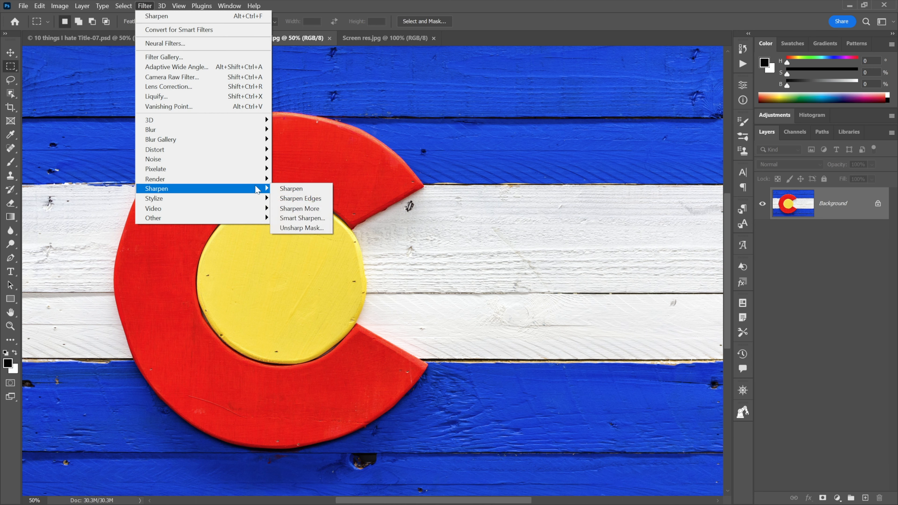
left_click(327, 210)
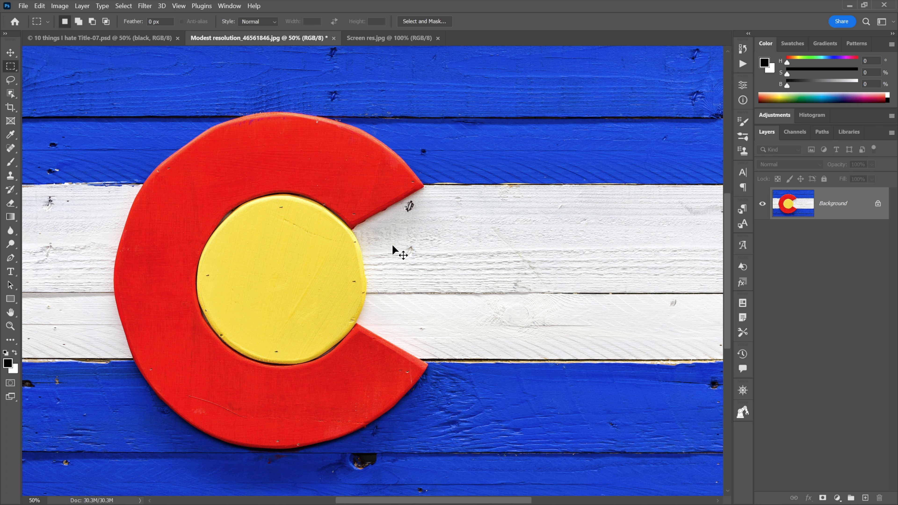
key("ctrl+z")
key("ctrl+shift+z")
key("ctrl+z")
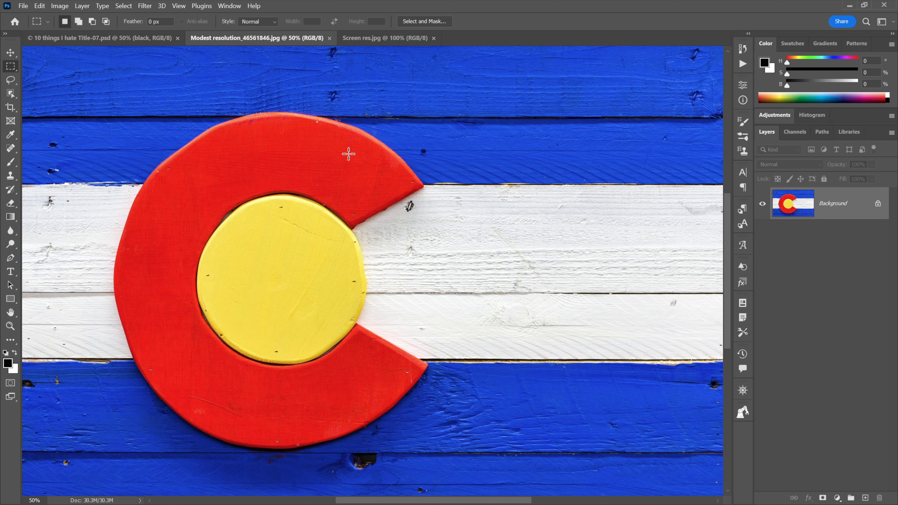
Switch to the Screen res.jpg document, try the Sharpen filter on the flag image, and undo it
left_click(369, 42)
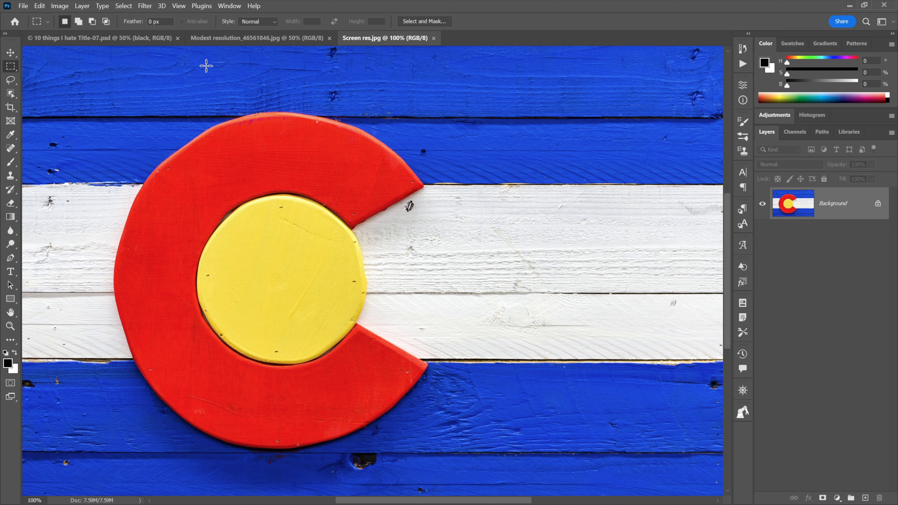
left_click(147, 6)
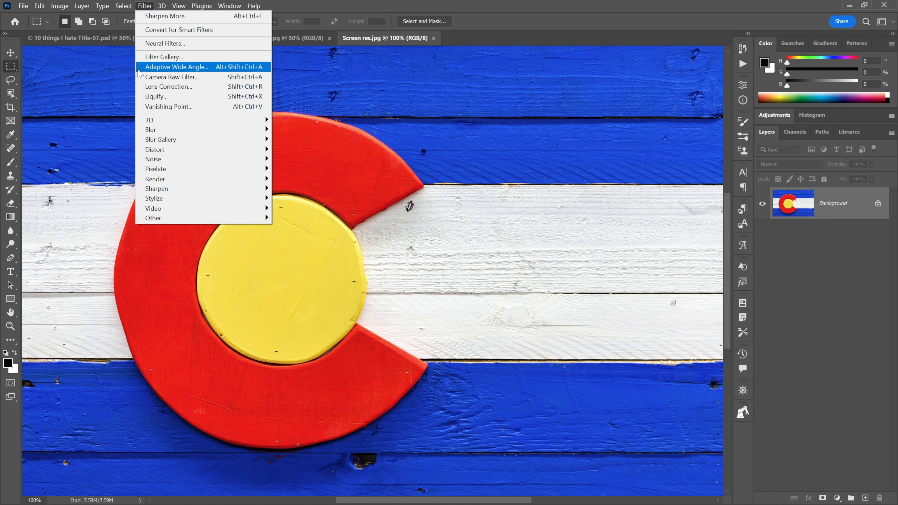
mouse_move(191, 189)
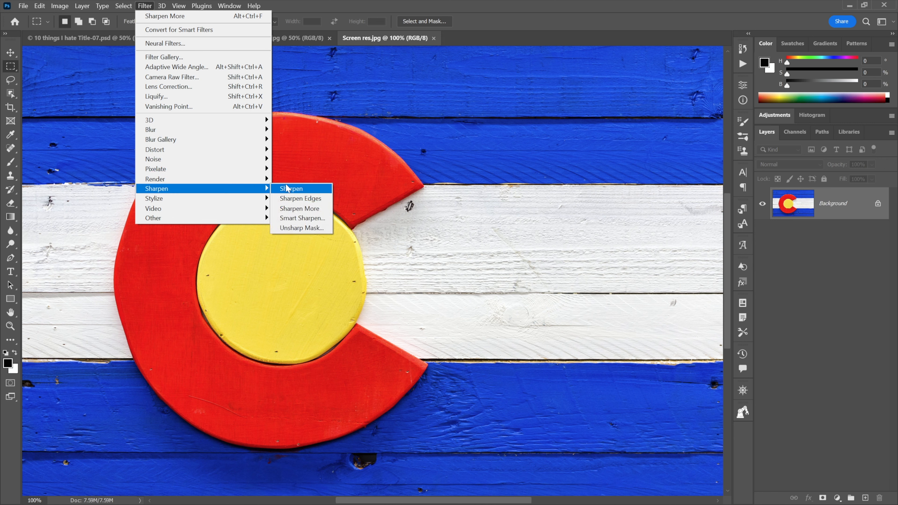
left_click(311, 192)
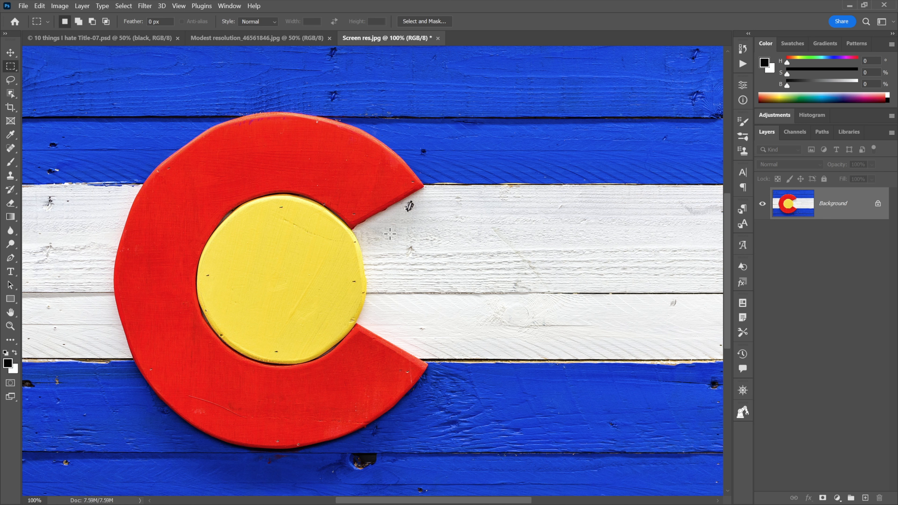
key("ctrl+z")
Try the Sharpen More filter on the Screen res.jpg flag image and undo it
left_click(145, 6)
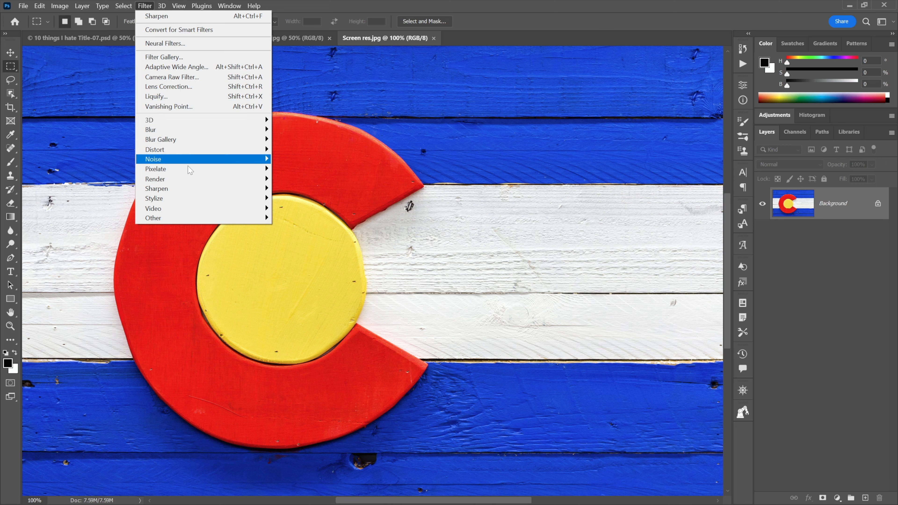
mouse_move(208, 189)
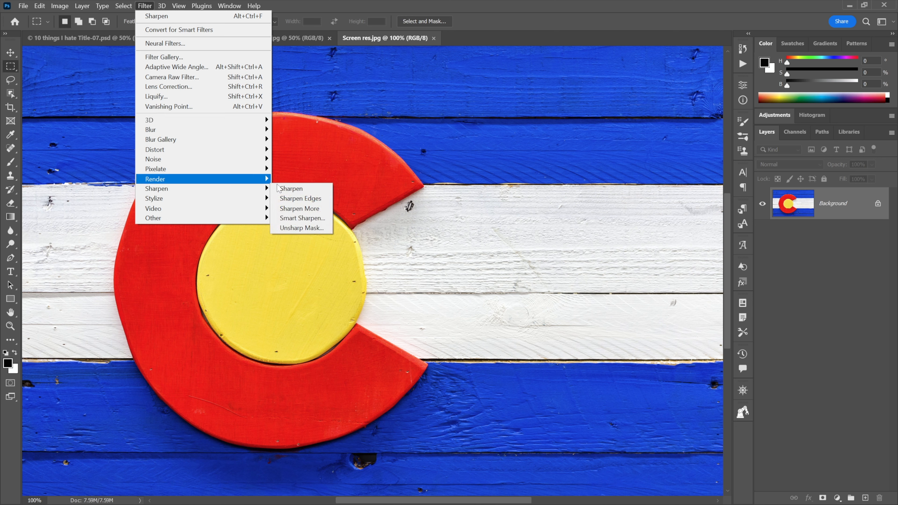
left_click(323, 208)
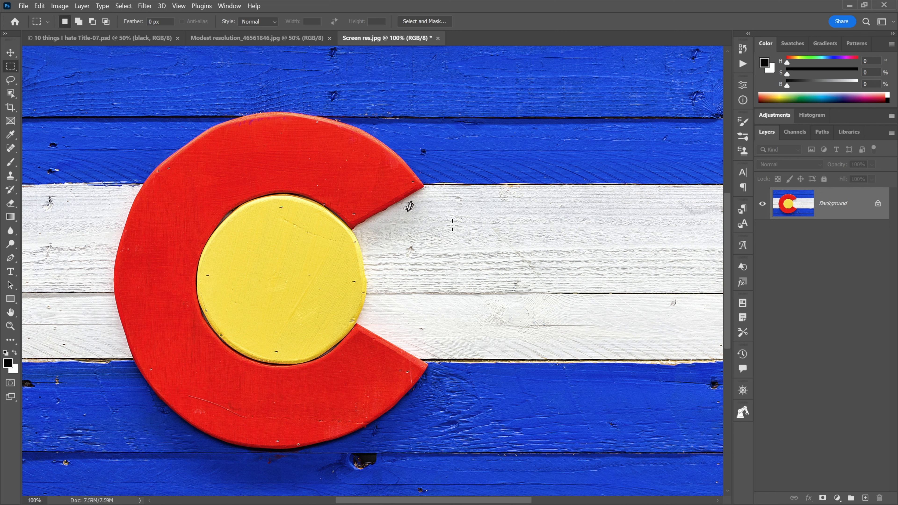
key("ctrl+z")
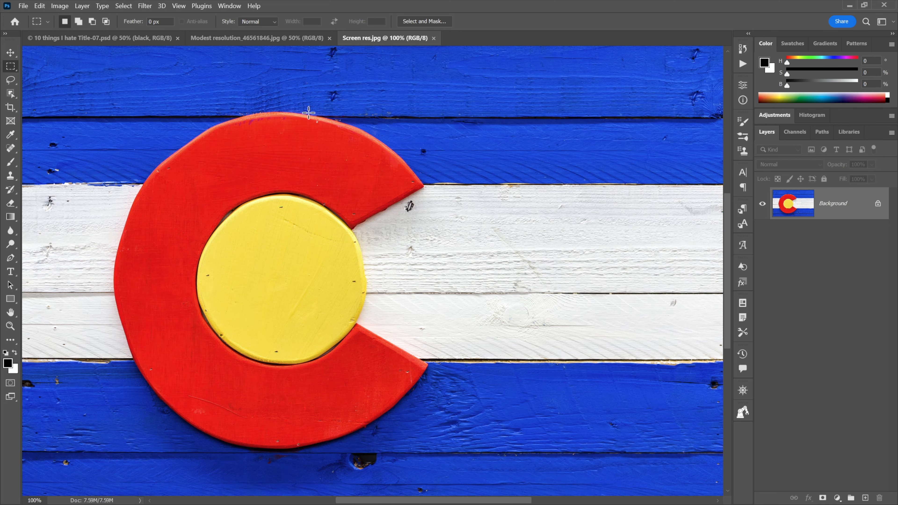
Switch to the Modest resolution_46561846.jpg document, try the Pixelate Facet filter on the flag image, and undo it
left_click(201, 41)
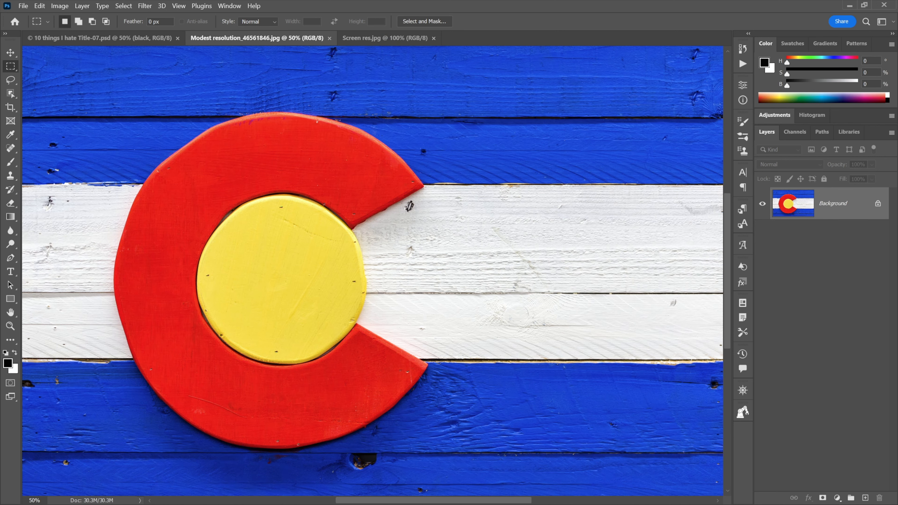
left_click(145, 7)
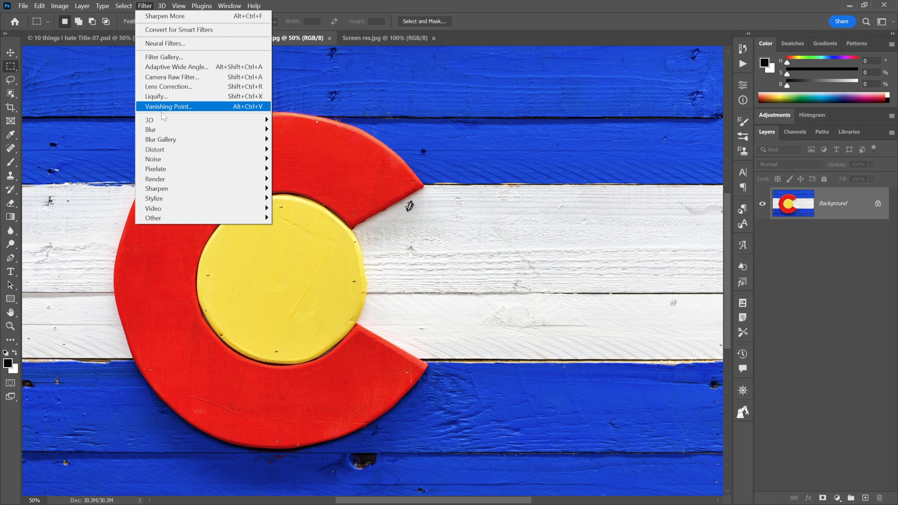
mouse_move(198, 172)
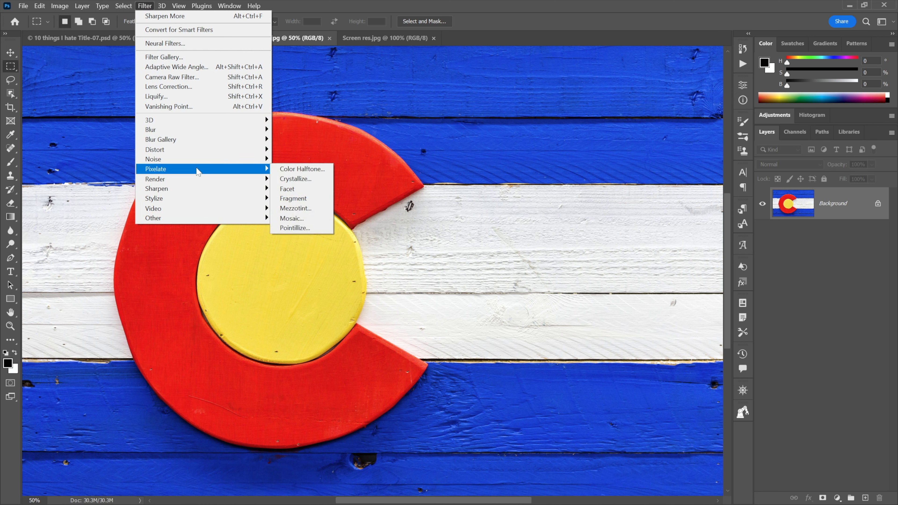
left_click(307, 186)
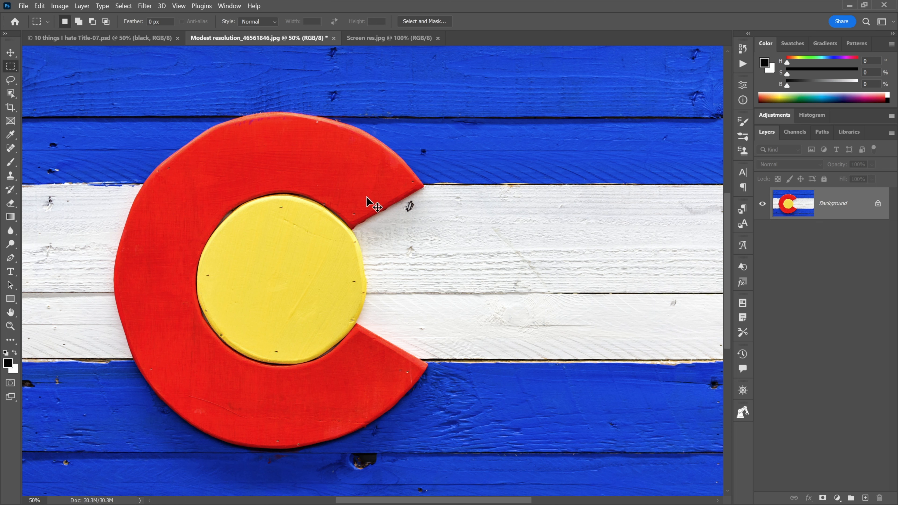
key("ctrl+z")
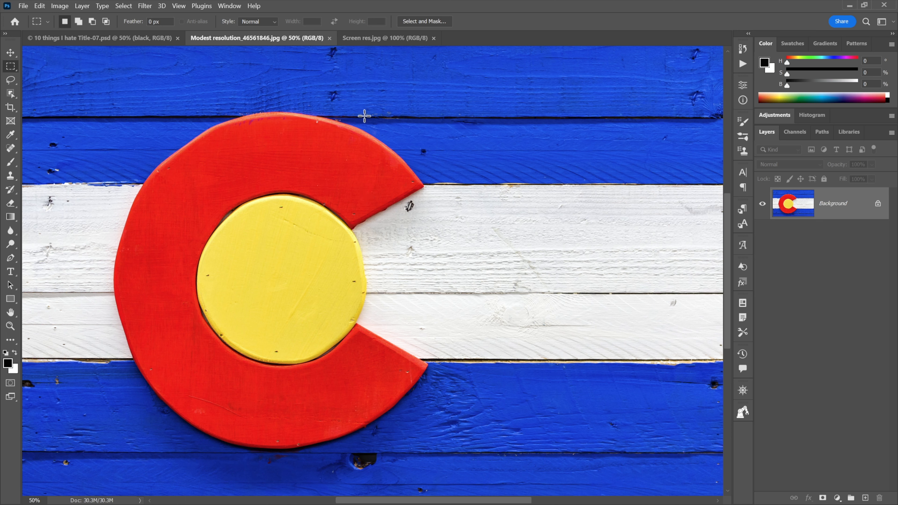
Switch to the Screen res.jpg document, repeat the last-used Facet filter on it, and undo it
left_click(355, 42)
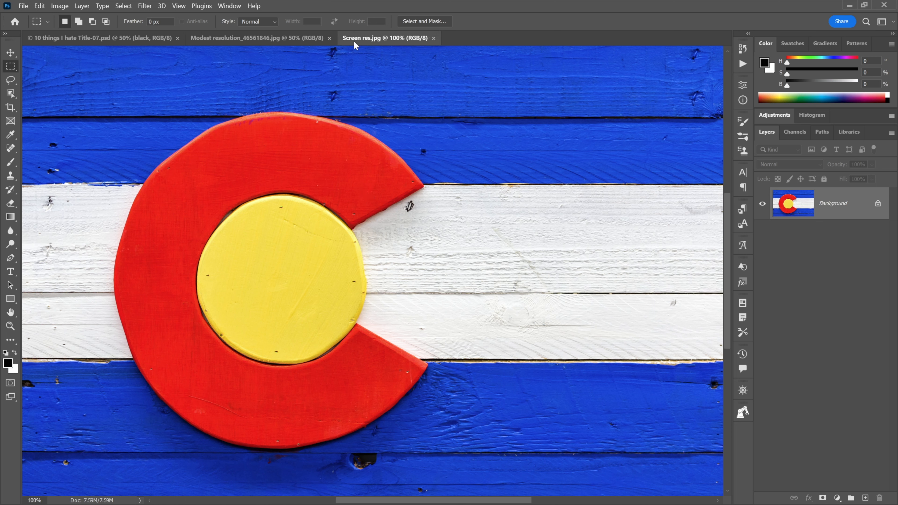
left_click(145, 6)
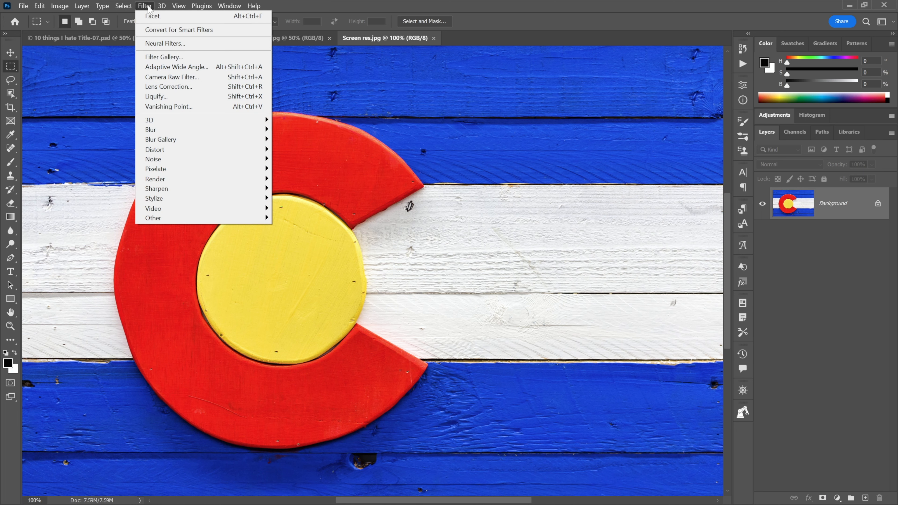
left_click(166, 17)
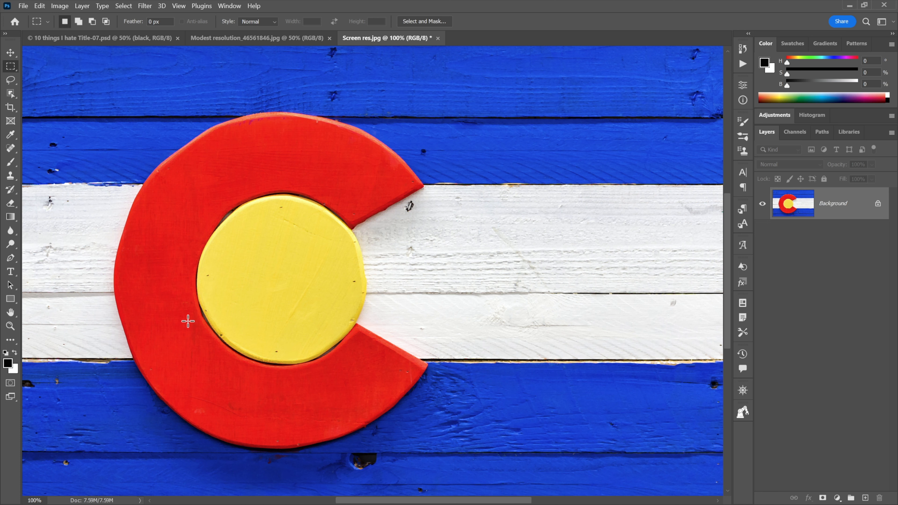
key("ctrl+z")
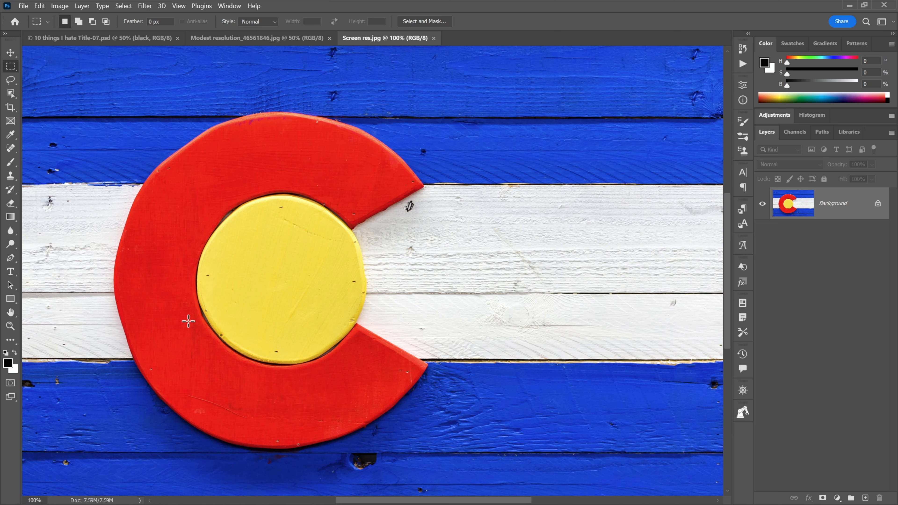
Try the Pixelate Fragment filter on the Screen res.jpg flag image and undo it
left_click(144, 6)
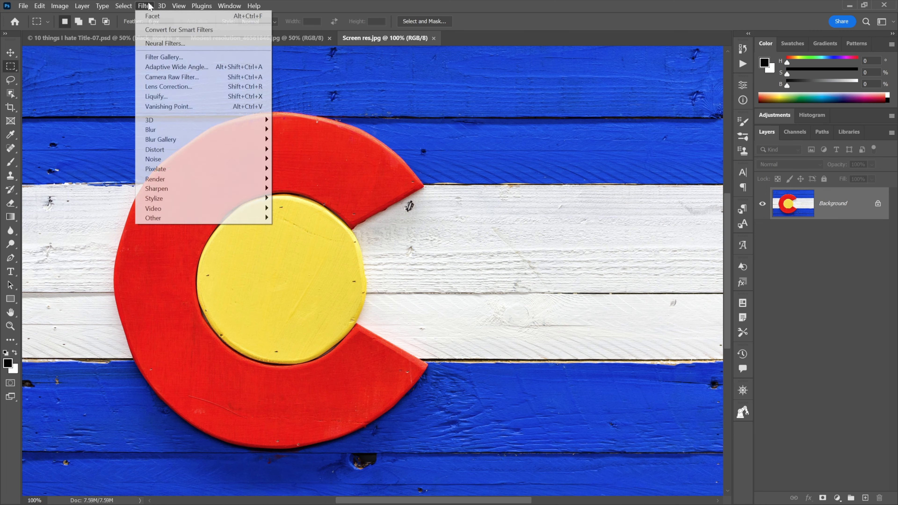
mouse_move(243, 172)
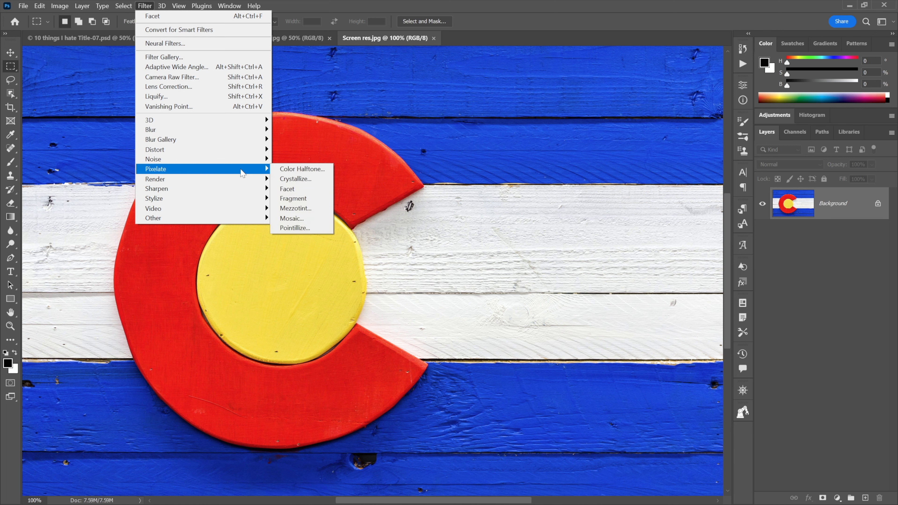
left_click(316, 199)
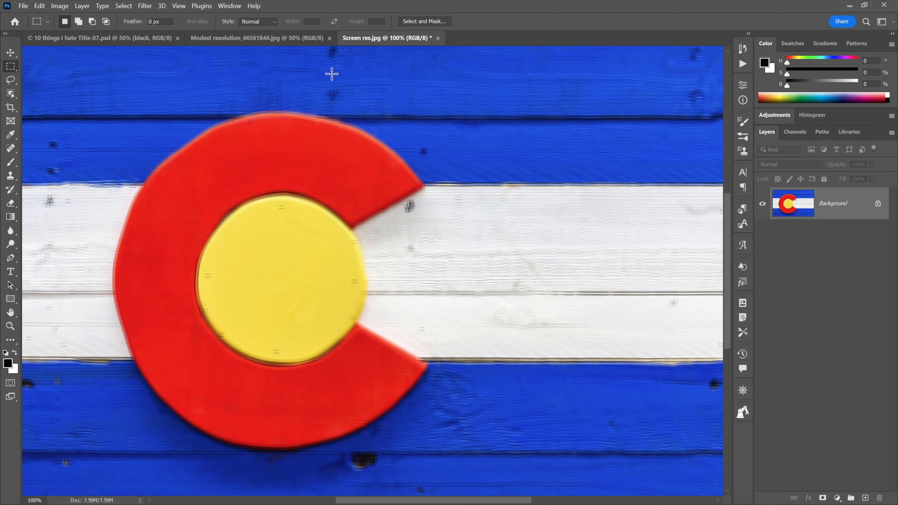
key("ctrl+z")
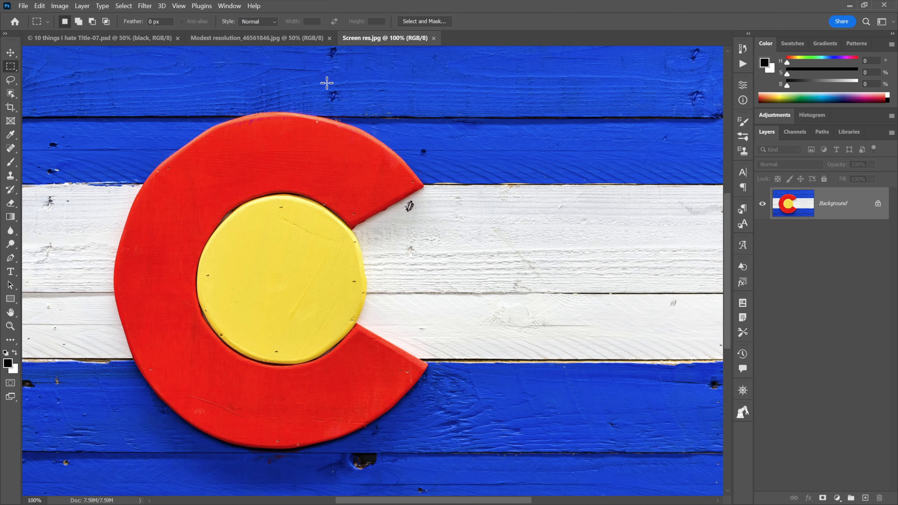
left_click(253, 39)
left_click(146, 7)
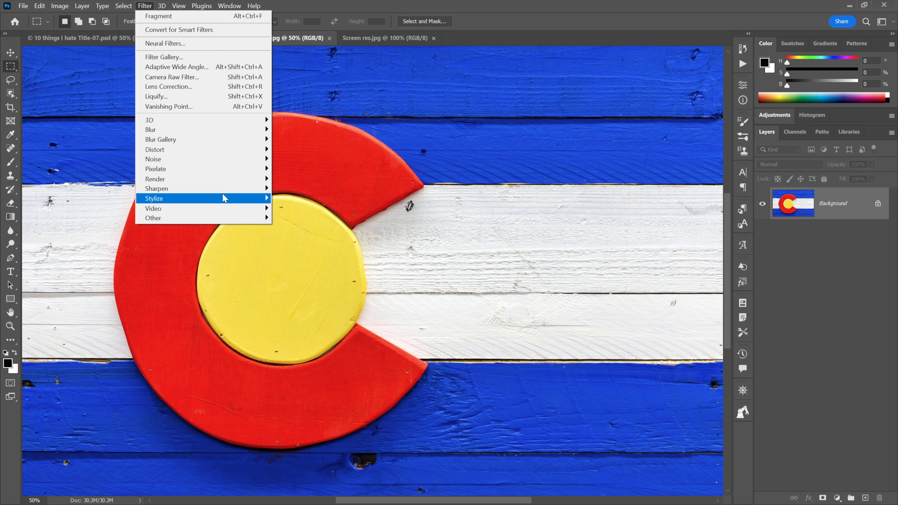
mouse_move(227, 200)
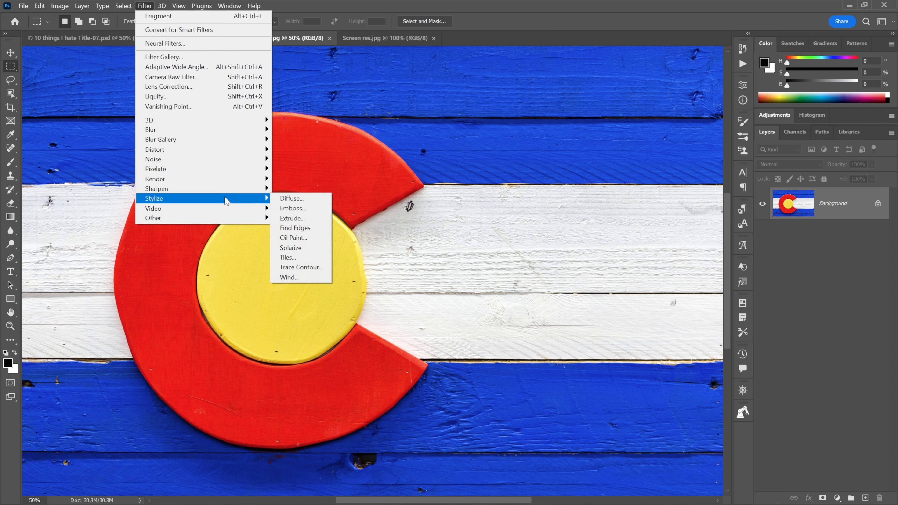
key("Escape")
key("Escape")
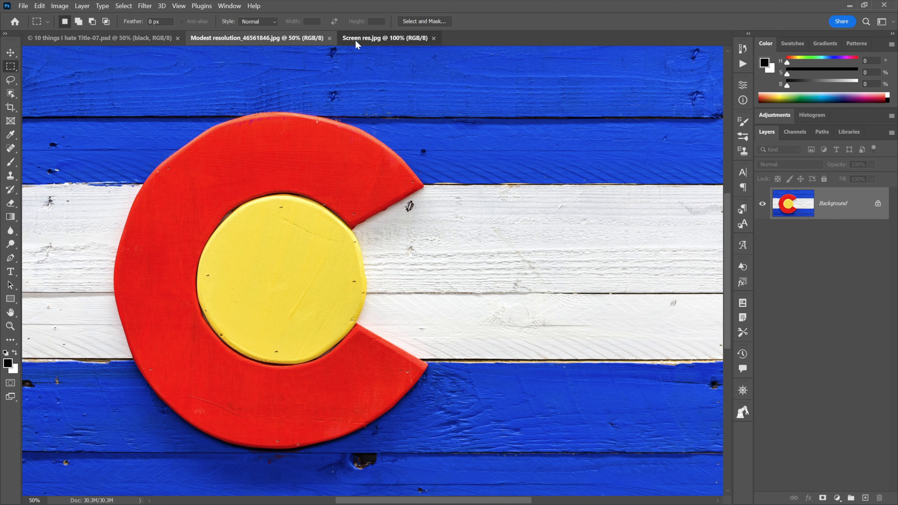
Switch to the Screen res.jpg document and apply the Stylize Solarize filter to the flag image
left_click(355, 40)
left_click(145, 6)
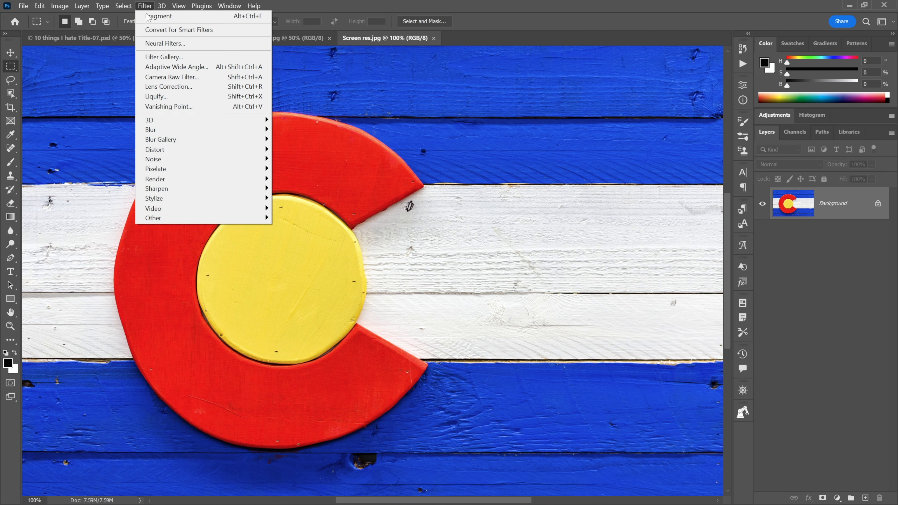
mouse_move(201, 199)
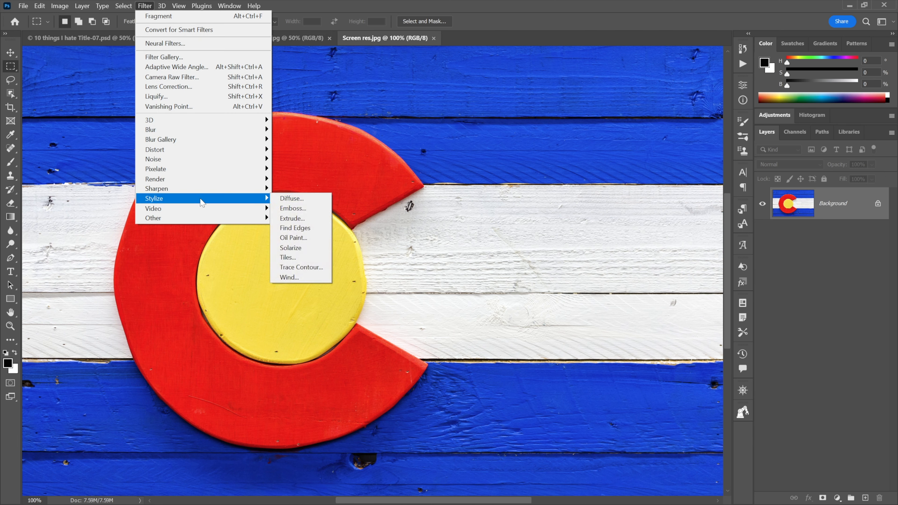
left_click(311, 254)
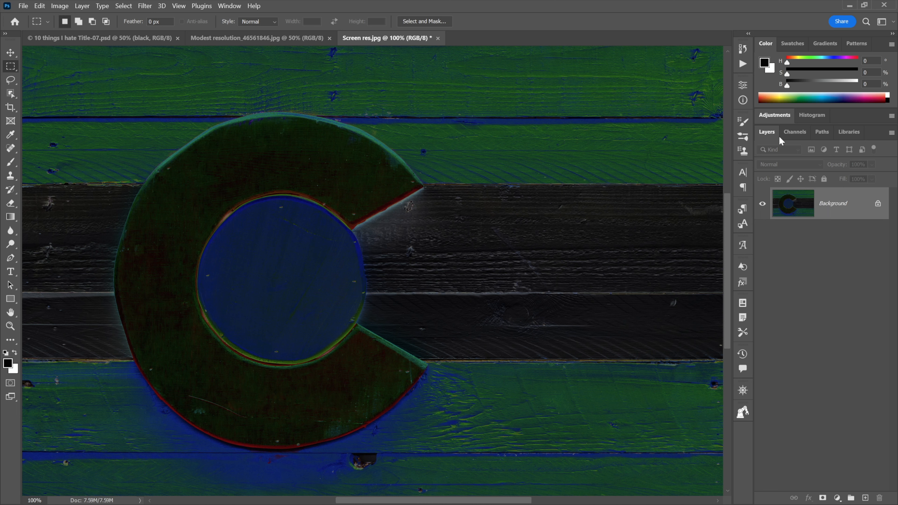
Compare the Screen res.jpg color channels with and without Solarize, leaving the filter applied, and switch to the Modest resolution_46561846.jpg document
left_click(786, 134)
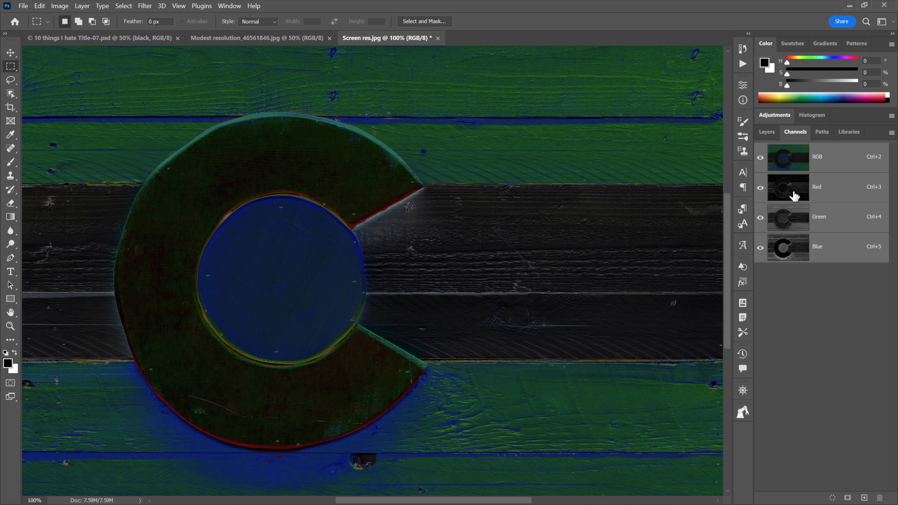
key("ctrl+z")
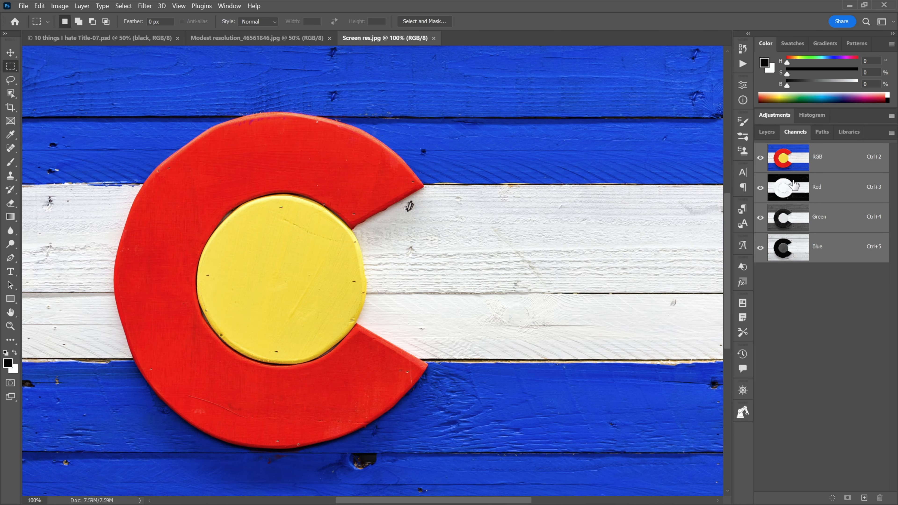
key("ctrl+shift+z")
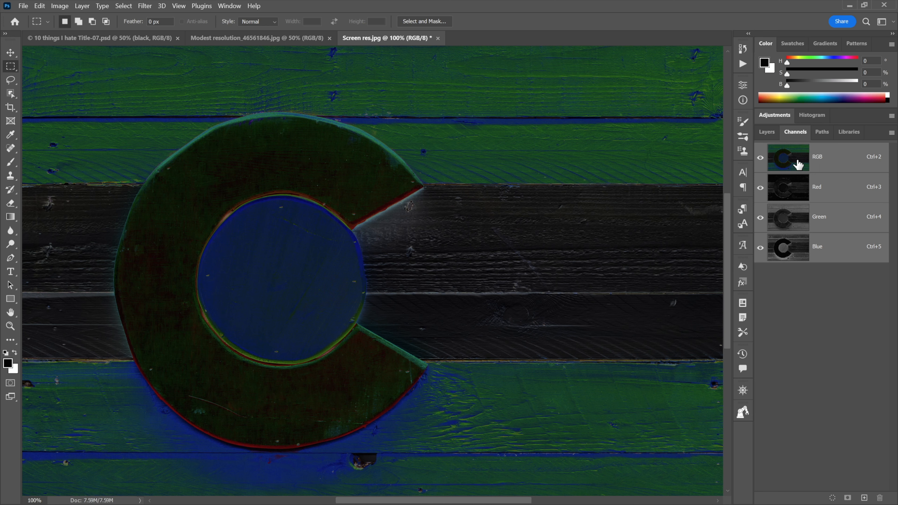
left_click(252, 41)
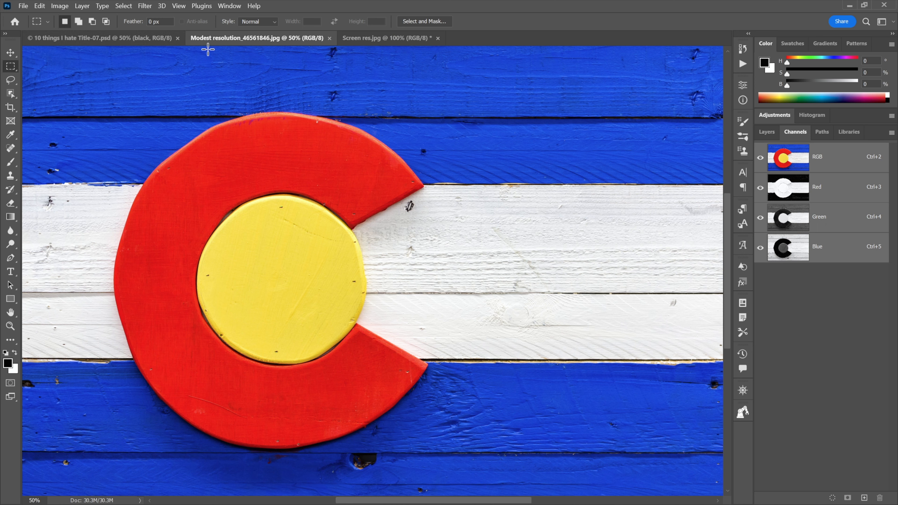
Apply a Curves adjustment to the flag image with the white point's output at 0 and a midpoint at input 128, output 128
left_click(56, 7)
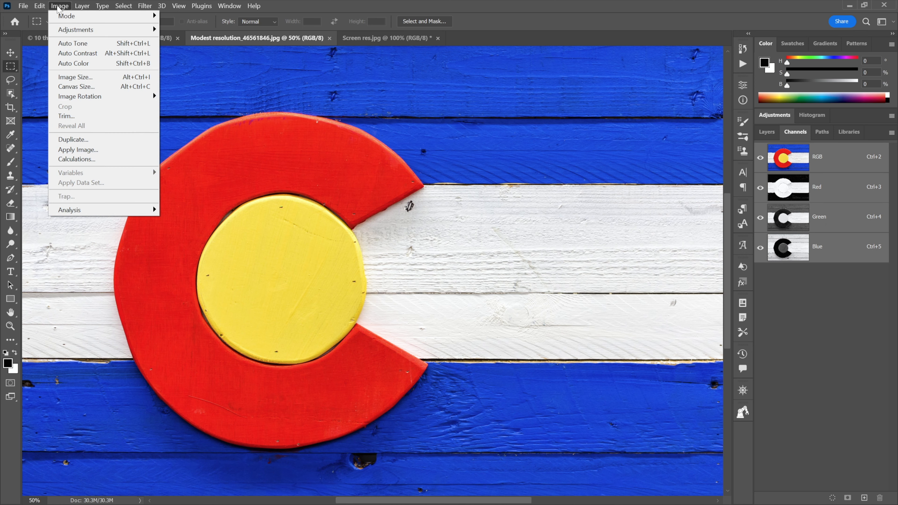
mouse_move(106, 30)
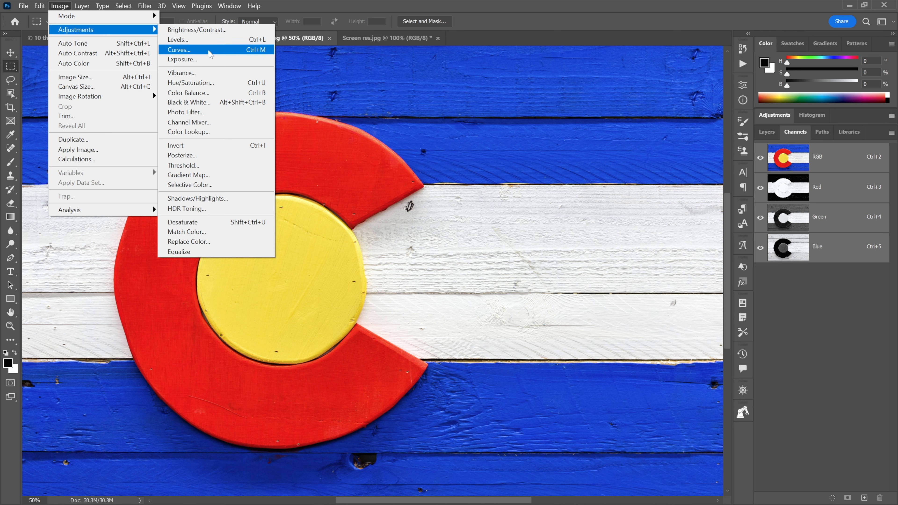
left_click(210, 53)
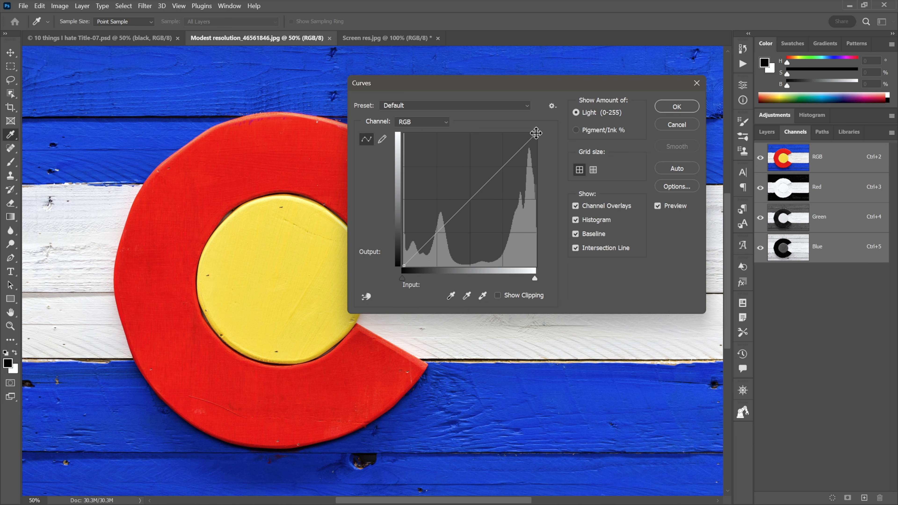
left_click_drag(536, 133, 543, 268)
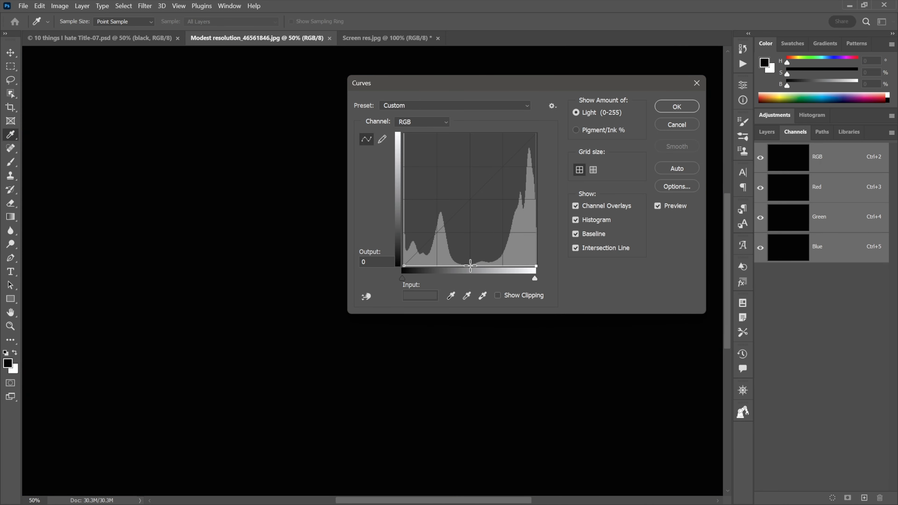
left_click_drag(470, 266, 471, 134)
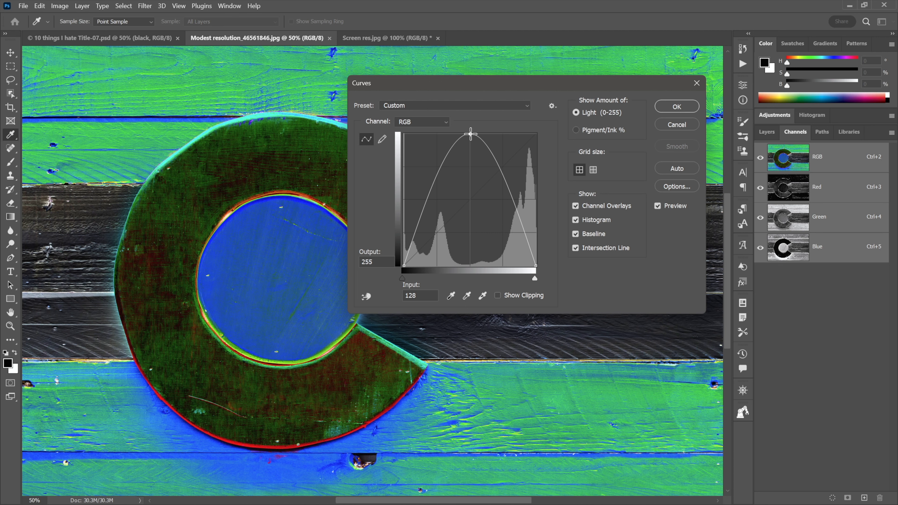
left_click_drag(470, 134, 472, 201)
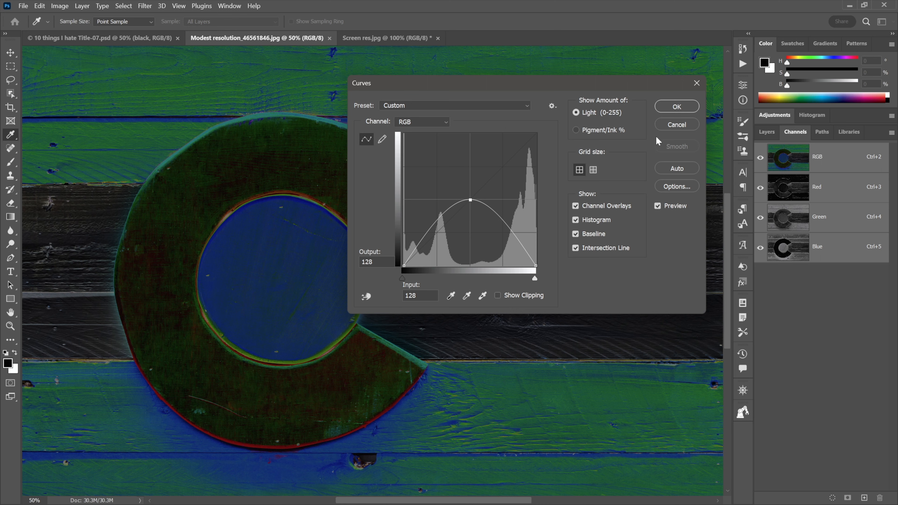
left_click(683, 107)
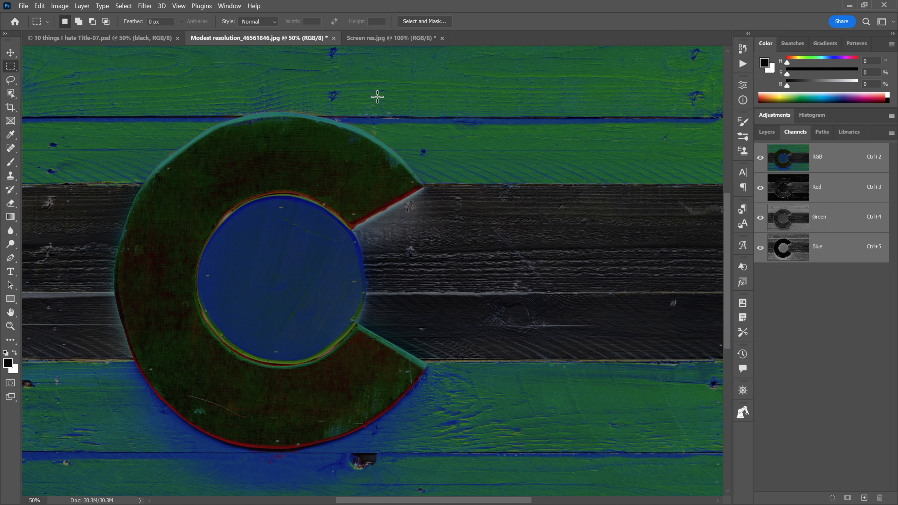
Compare the curve-adjusted flag with Screen res.jpg and show the Dusty Dozen filter list in 10 things I hate Title-07.psd
left_click(370, 42)
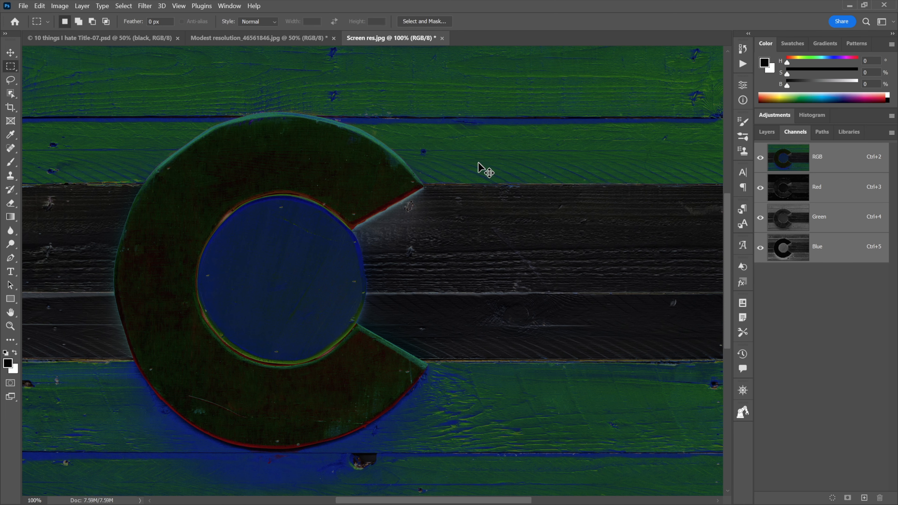
key("ctrl+Tab")
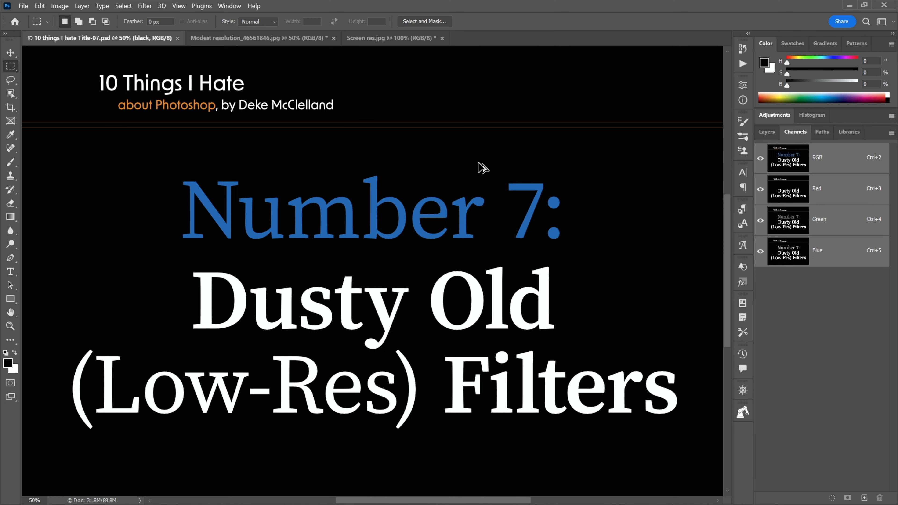
key("ctrl+alt+Page_Down")
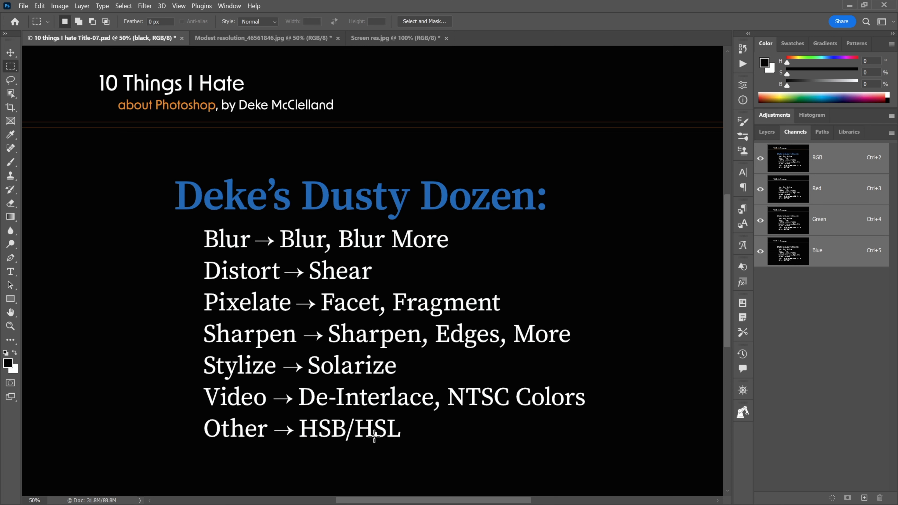
Apply the HSB/HSL filter to Modest resolution_46561846.jpg with RGB input mode and HSL row order, and return to the filter list document
left_click(282, 36)
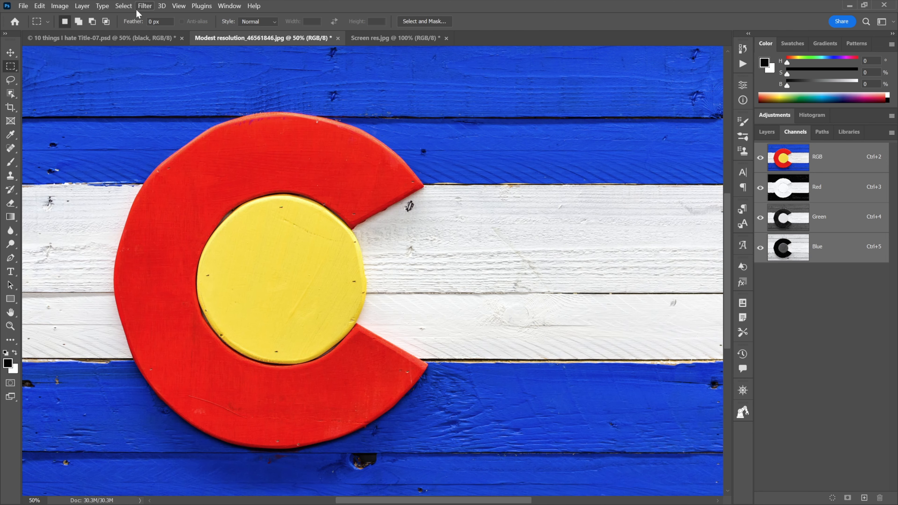
left_click(143, 6)
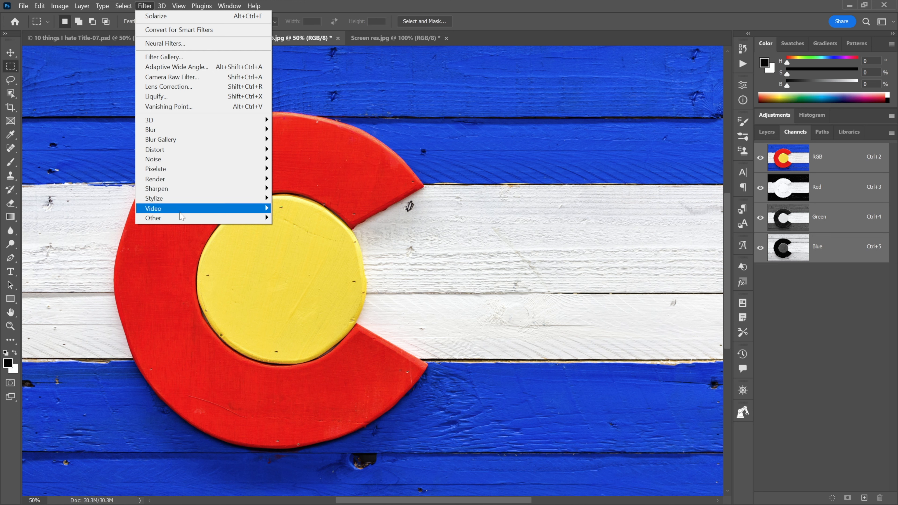
mouse_move(194, 219)
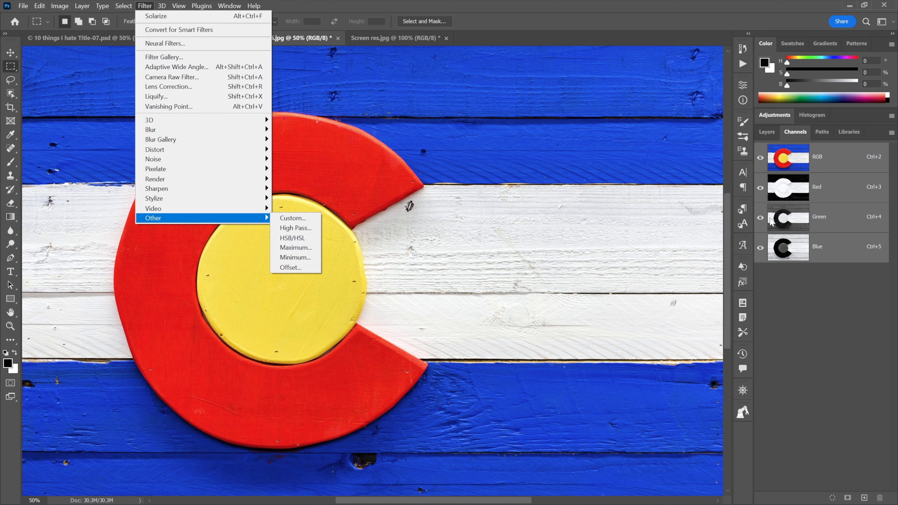
left_click(310, 243)
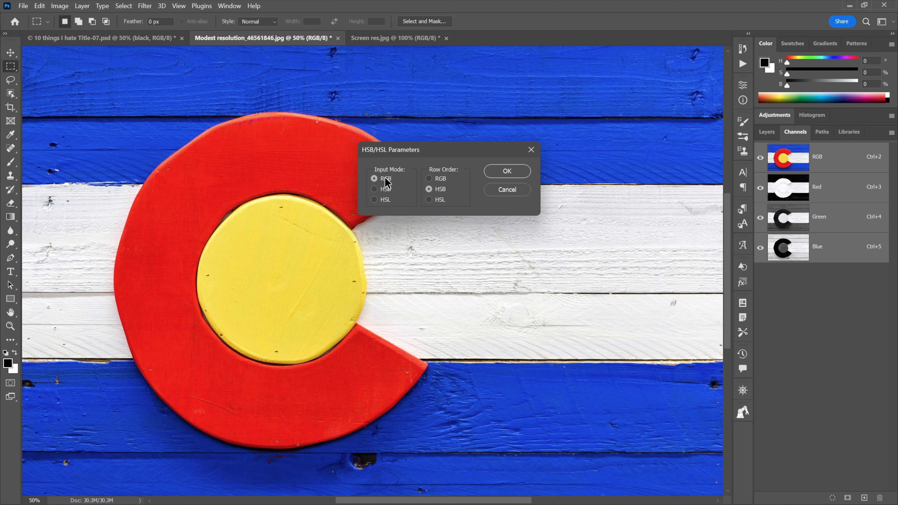
left_click(430, 199)
left_click(507, 171)
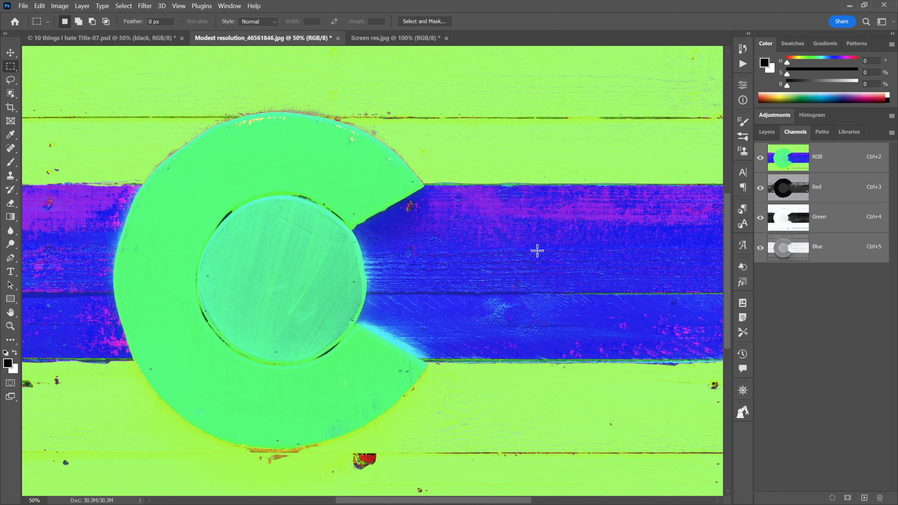
key("ctrl+Tab")
key("ctrl+Tab")
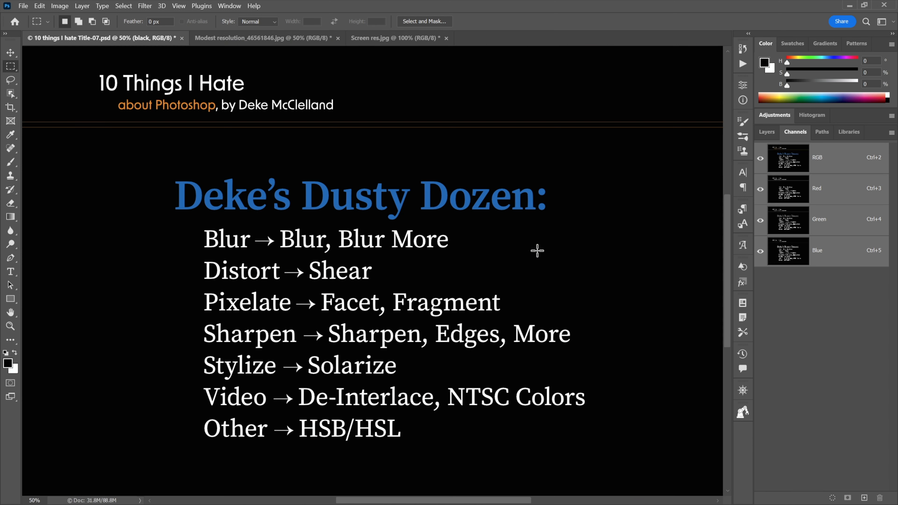
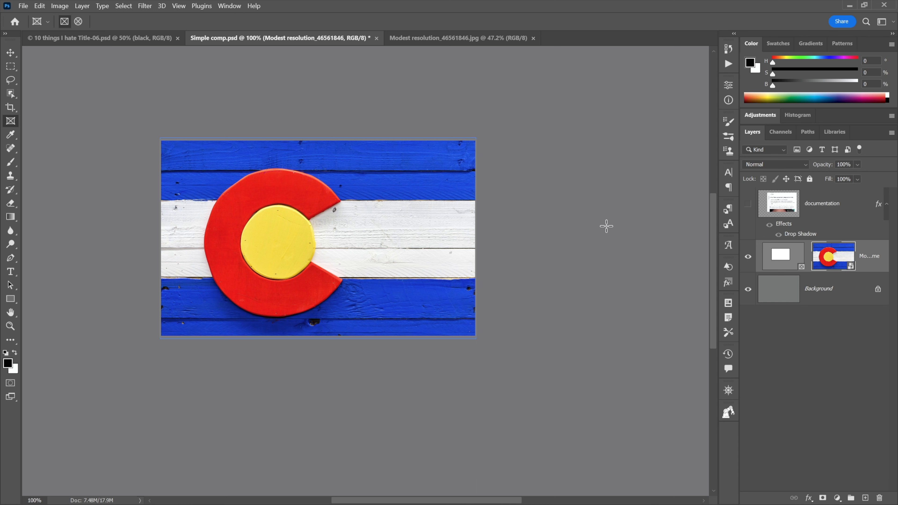
Check the scale of the placed flag image in Simple comp.psd with Free Transform and select its frame
key("ctrl+t")
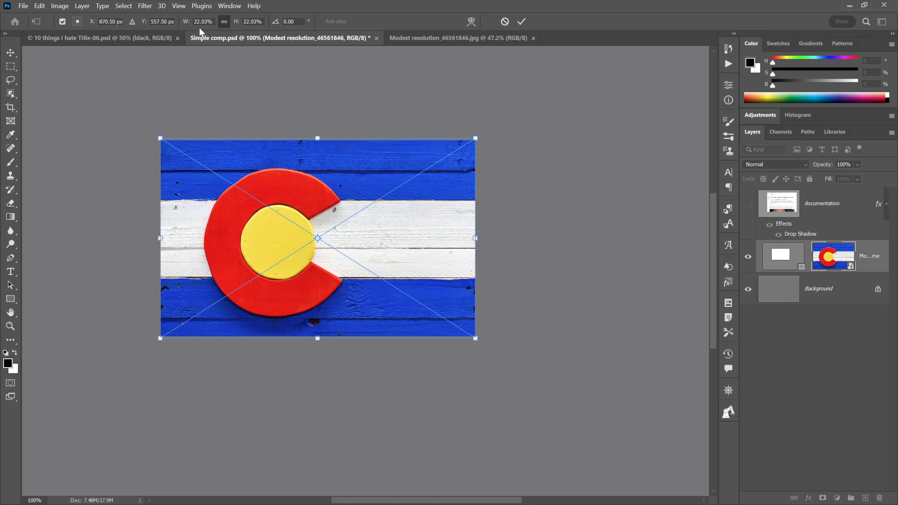
key("Return")
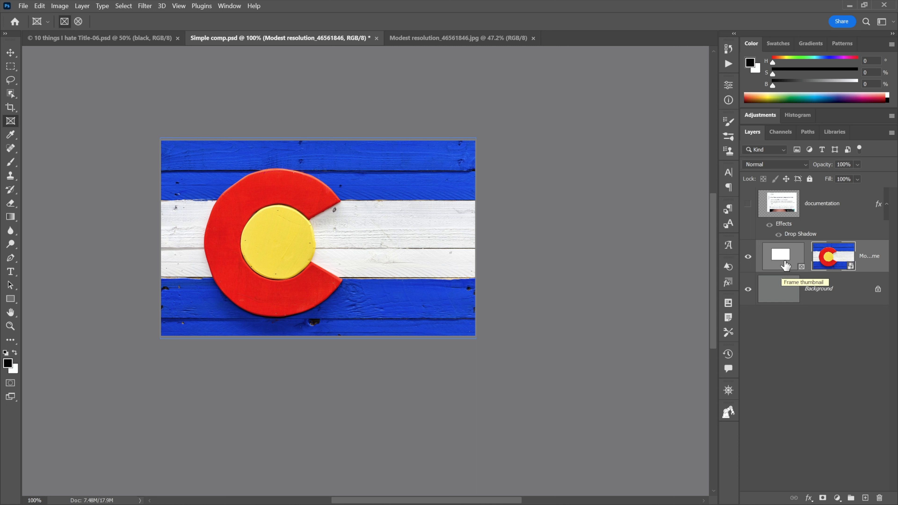
left_click(428, 312)
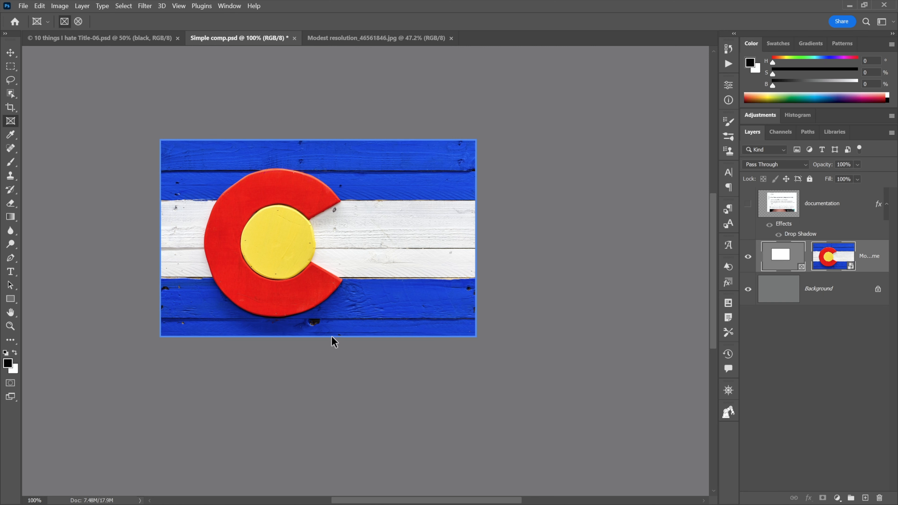
Shrink the frame inward on all four sides around the red C, and move the frame and flag image horizontally together
left_click_drag(318, 336, 320, 317)
left_click_drag(475, 229, 414, 229)
left_click_drag(286, 140, 287, 155)
left_click_drag(167, 232, 186, 235)
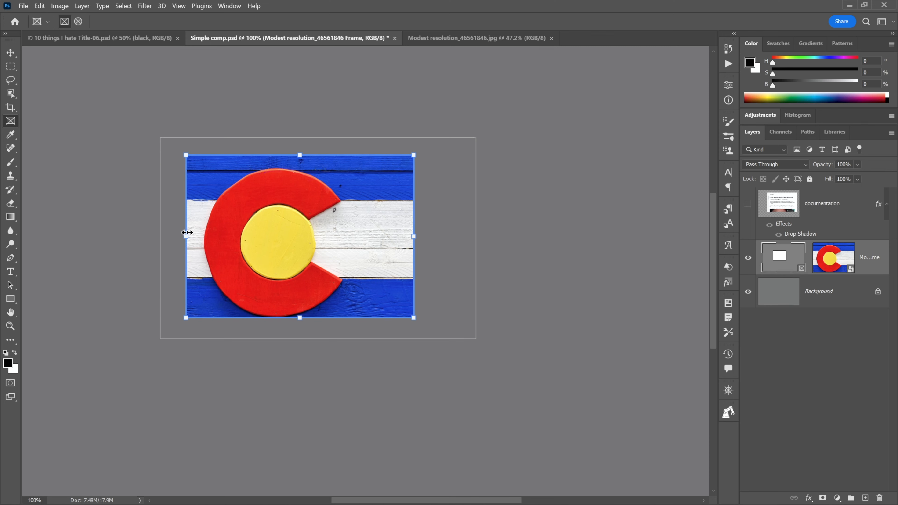
left_click_drag(263, 242, 366, 237)
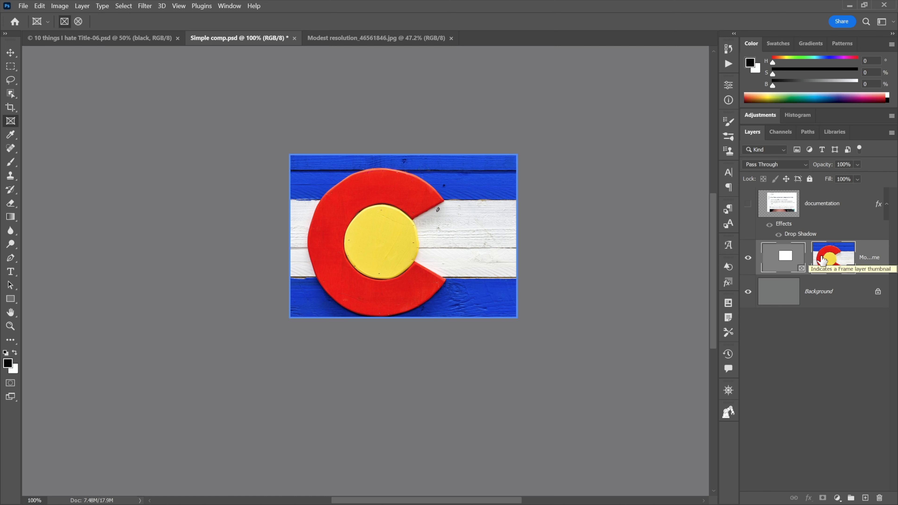
Try to select the frame's outline as a path, and delete the frame together with its flag image
left_click(11, 286)
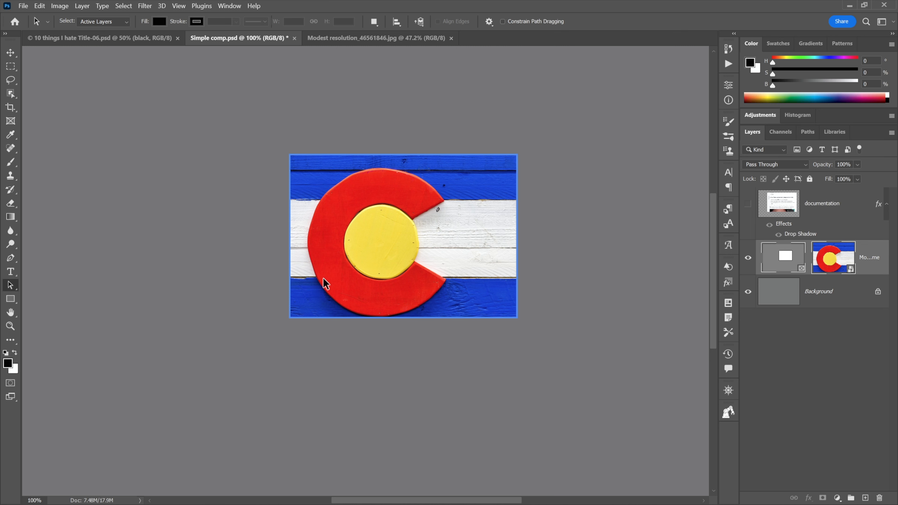
left_click(337, 318)
left_click(289, 262)
key("Delete")
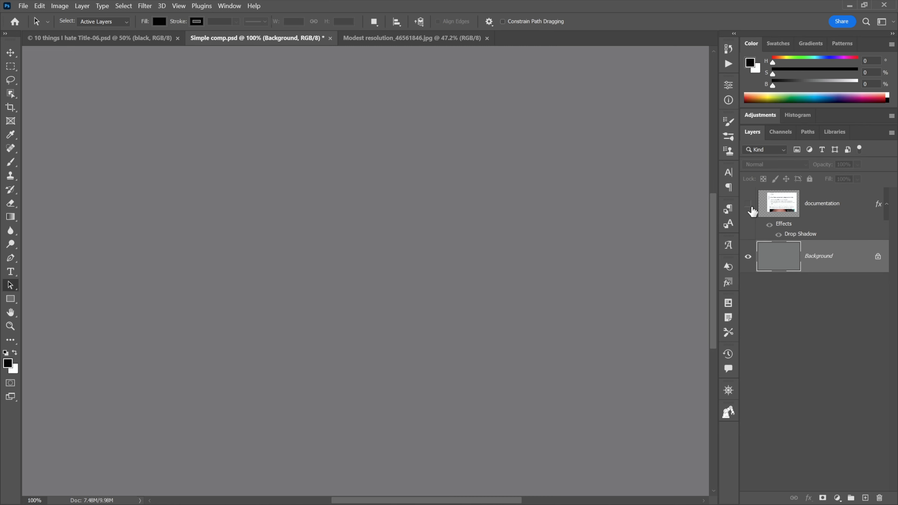
Make the documentation layer visible and select it
left_click(748, 204)
left_click(778, 211)
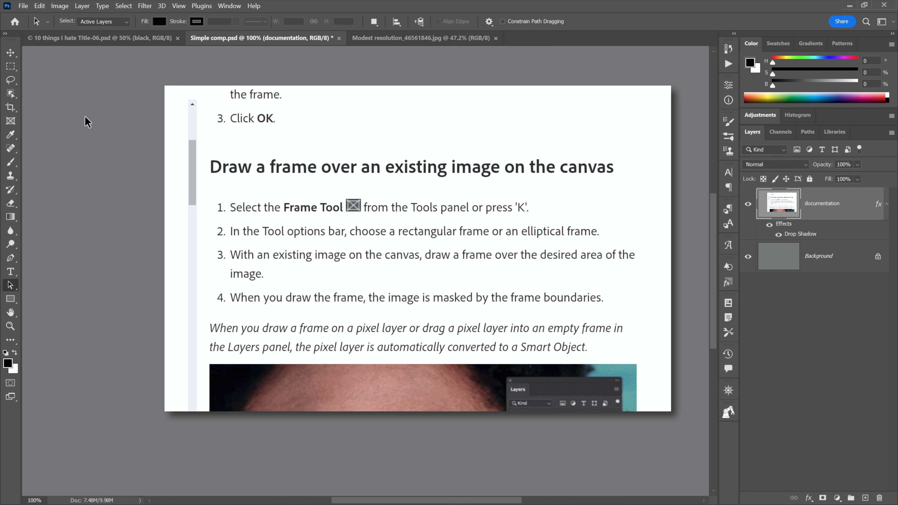
Draw a rectangular frame with the Frame tool around the instruction text on the documentation layer, and undo it
left_click(10, 122)
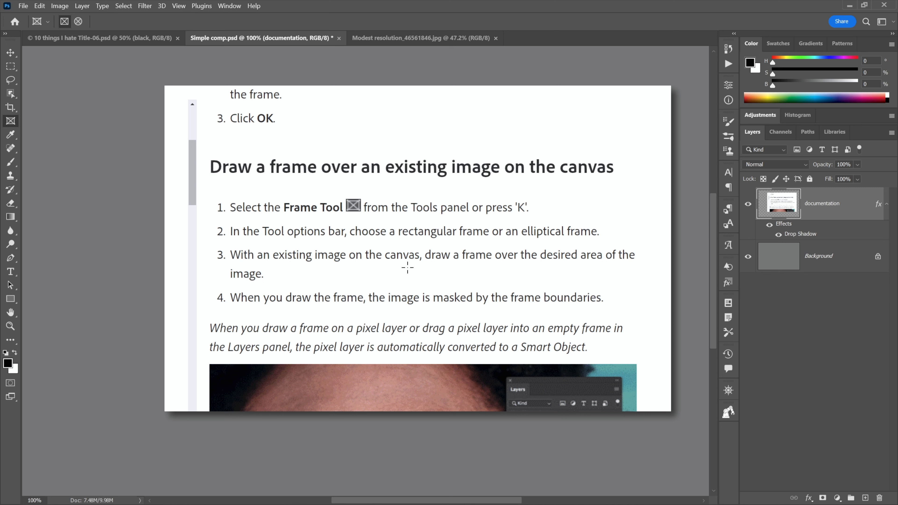
key("ctrl+minus")
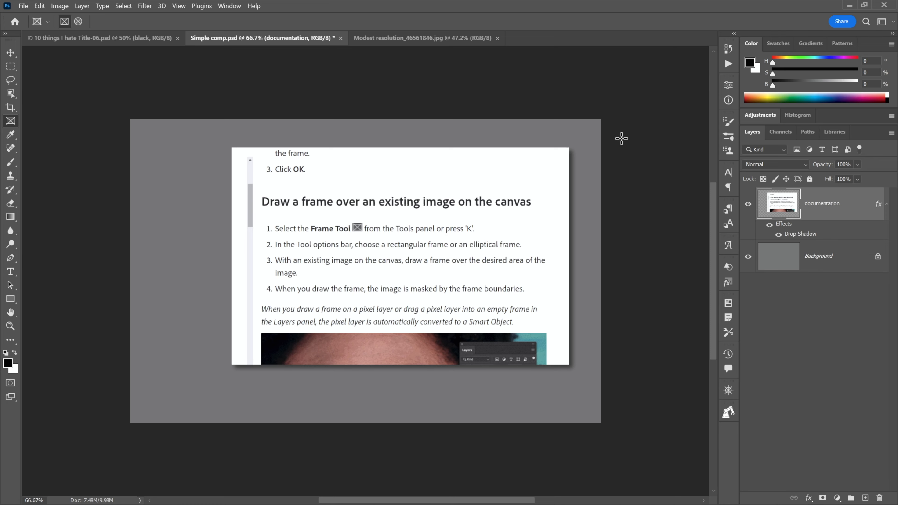
key("ctrl+plus")
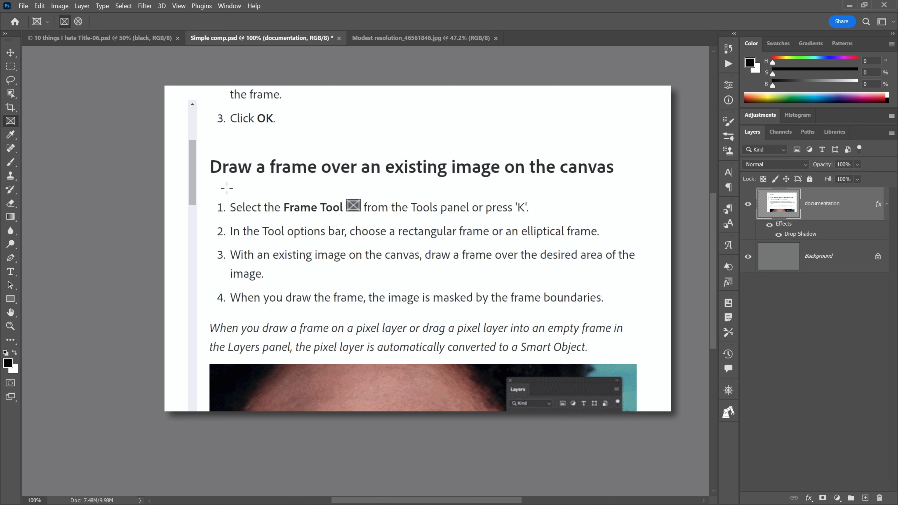
left_click_drag(199, 133, 648, 364)
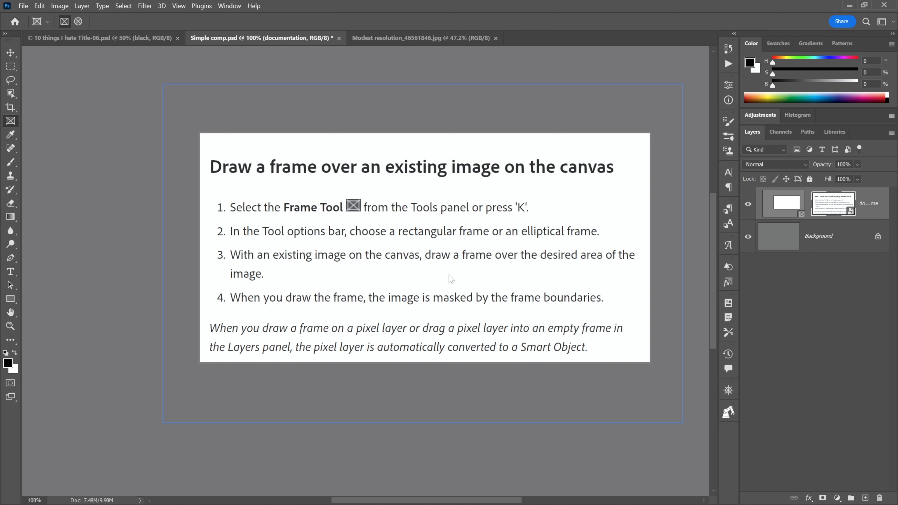
key("ctrl+z")
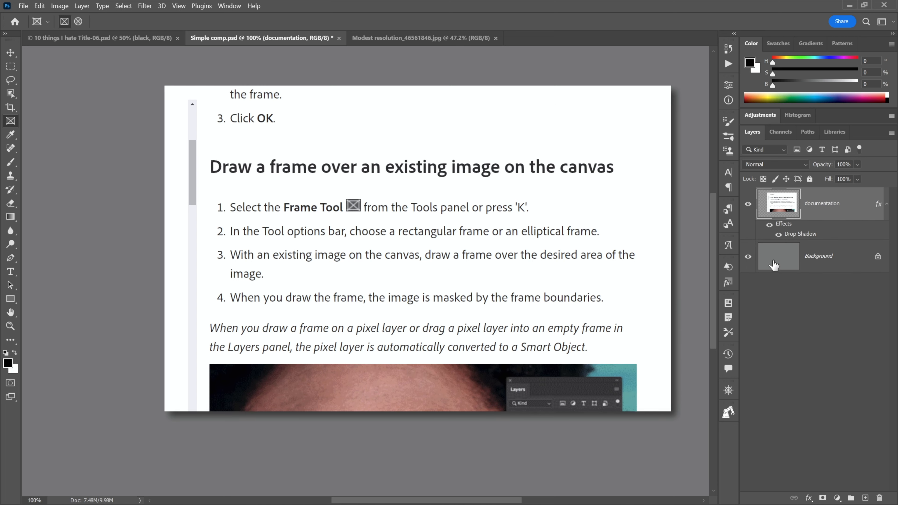
Duplicate the Background layer of Modest resolution_46561846.jpg into Simple comp.psd under the name "flag"
left_click(377, 39)
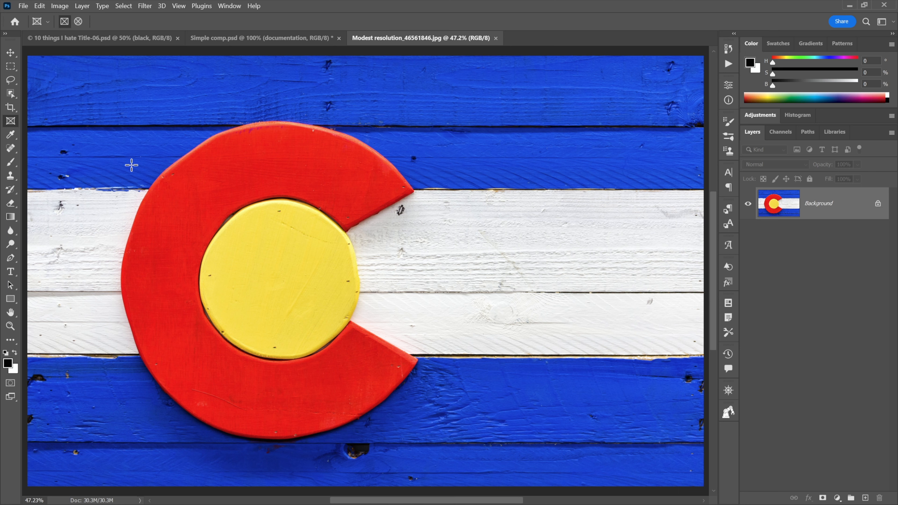
left_click(15, 69)
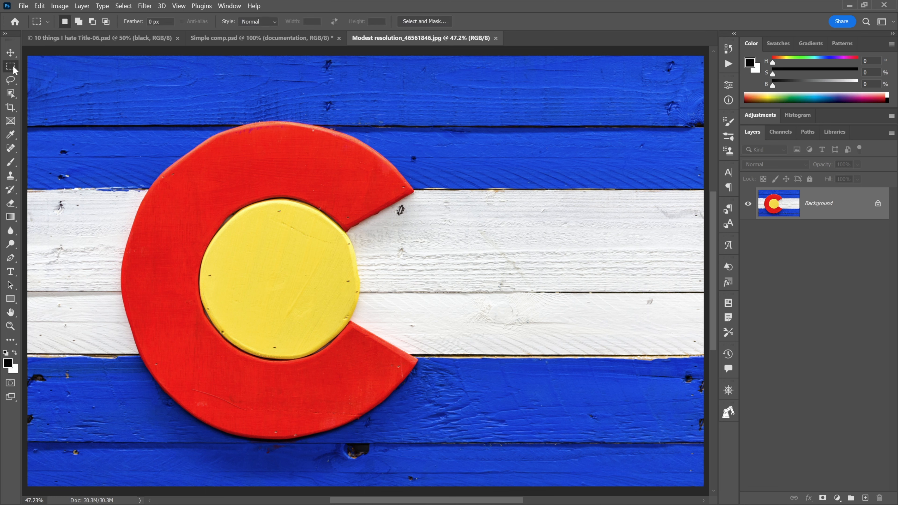
right_click(315, 151)
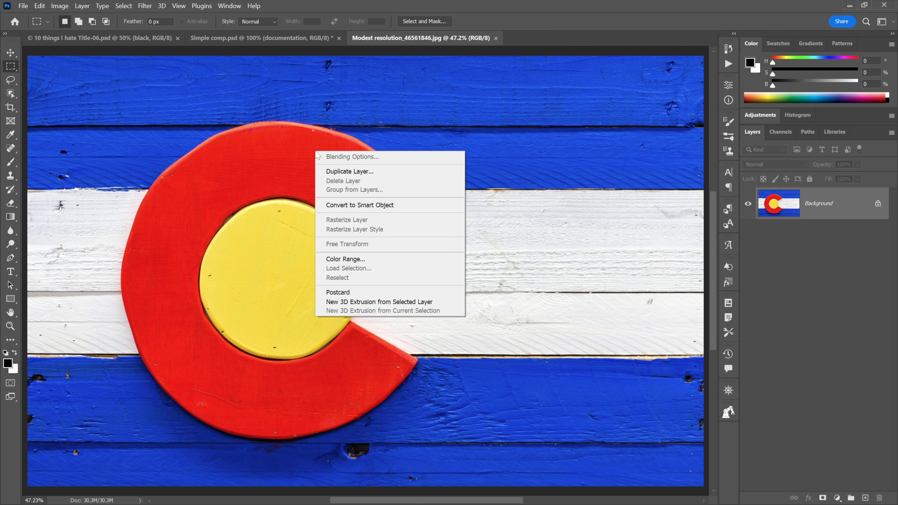
left_click(394, 172)
left_click(392, 168)
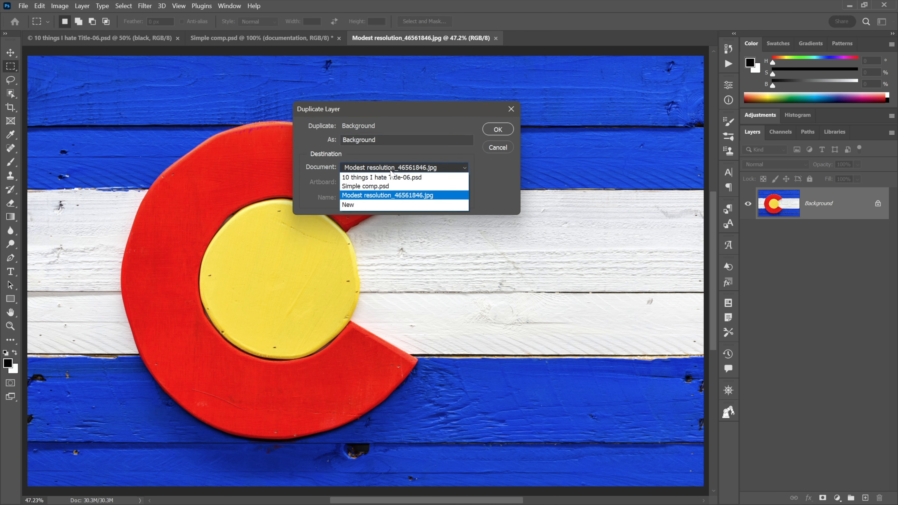
left_click(394, 187)
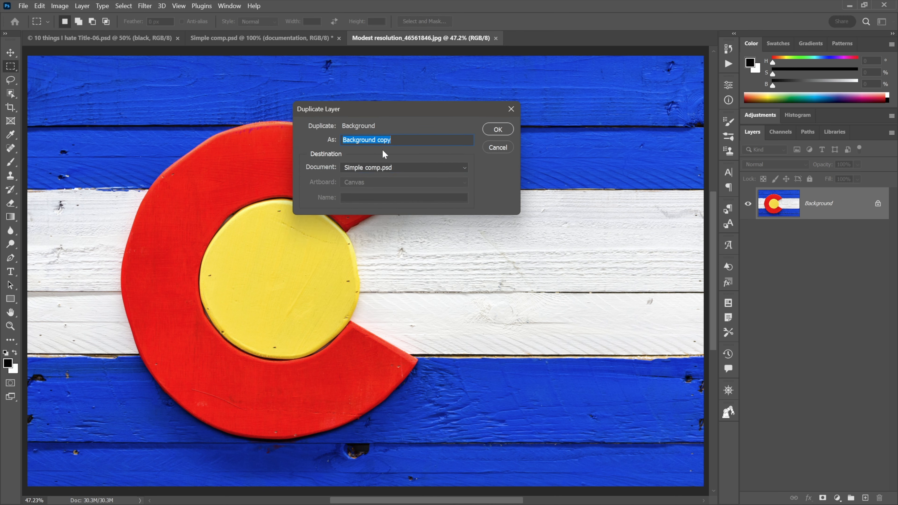
type("flag")
left_click(497, 129)
Switch to Simple comp.psd and reposition the flag layer so its yellow disc sits near the centre of the canvas
left_click(288, 39)
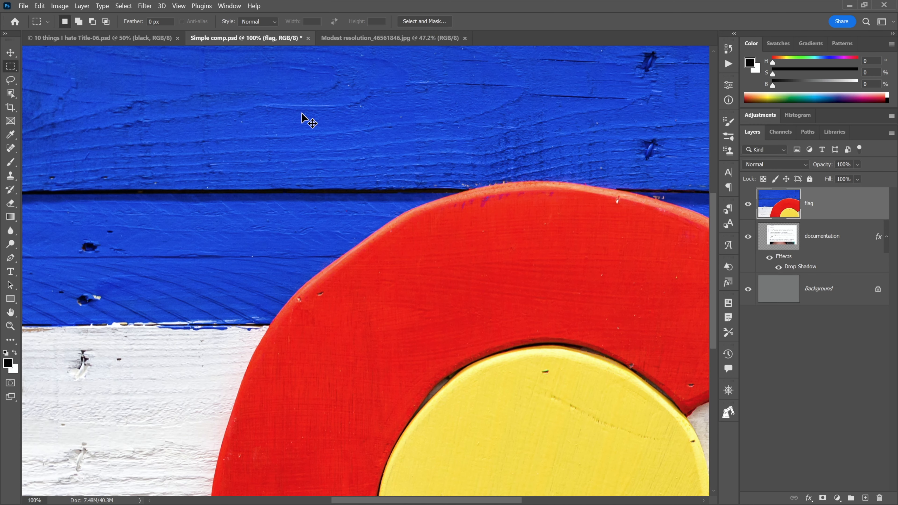
key("ctrl+minus")
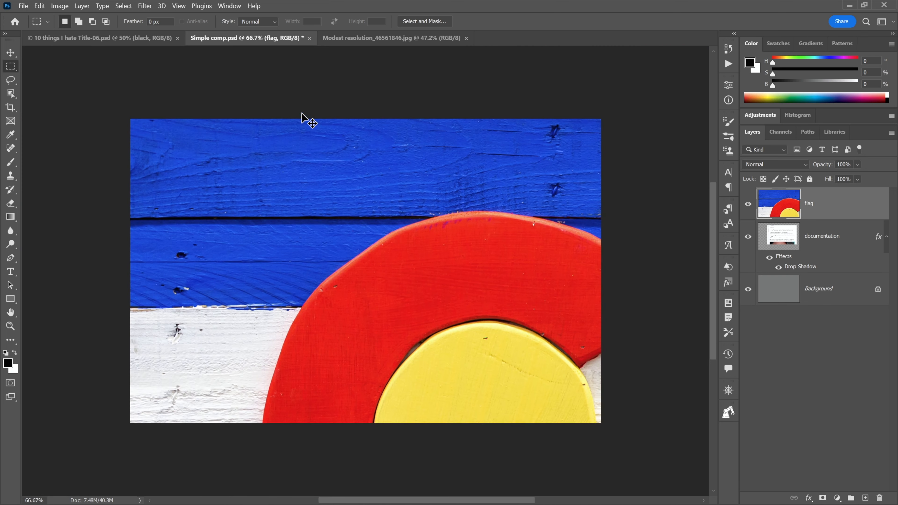
key("ctrl+minus")
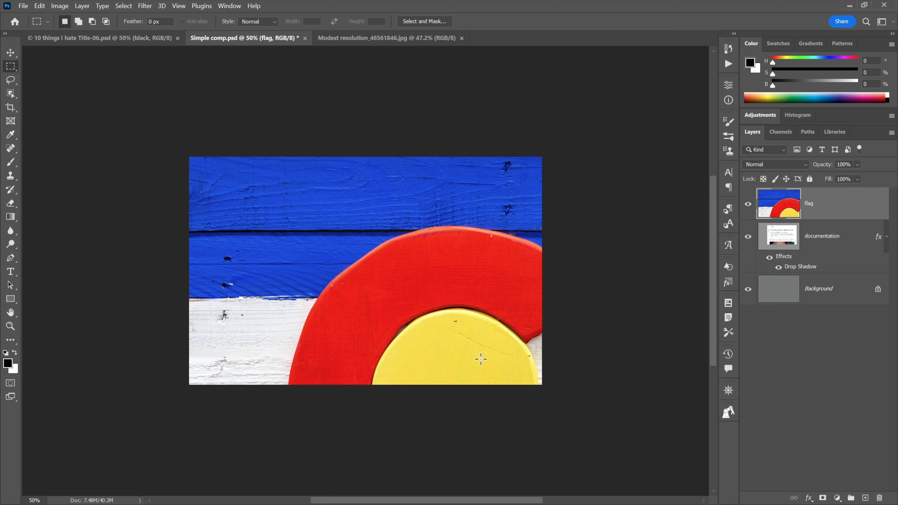
left_click_drag(485, 367, 378, 245)
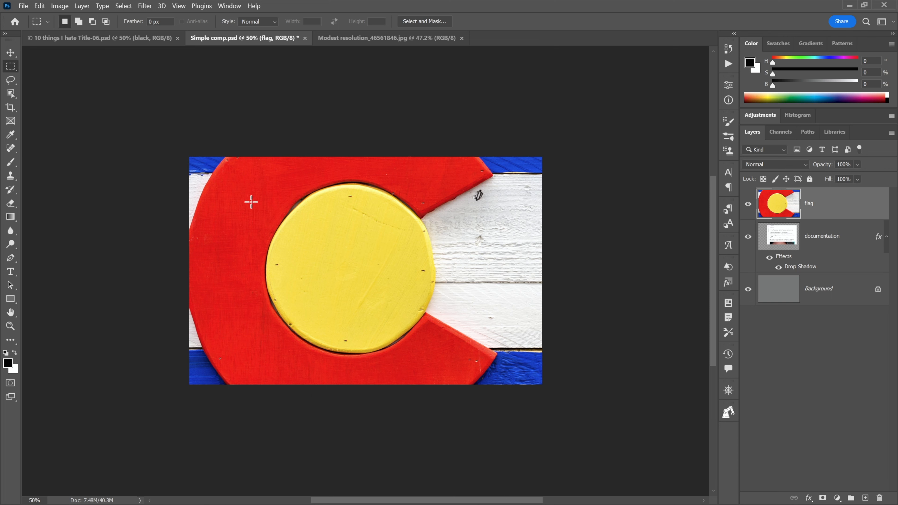
Try to mask the flag with a rectangular frame, hide the flag layer to inspect the layer beneath, and undo the frame
left_click(10, 122)
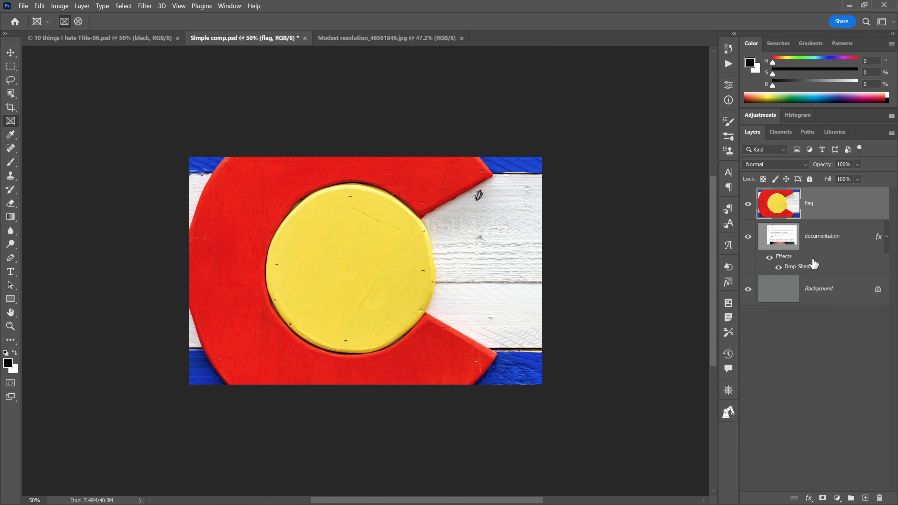
left_click_drag(225, 178, 519, 372)
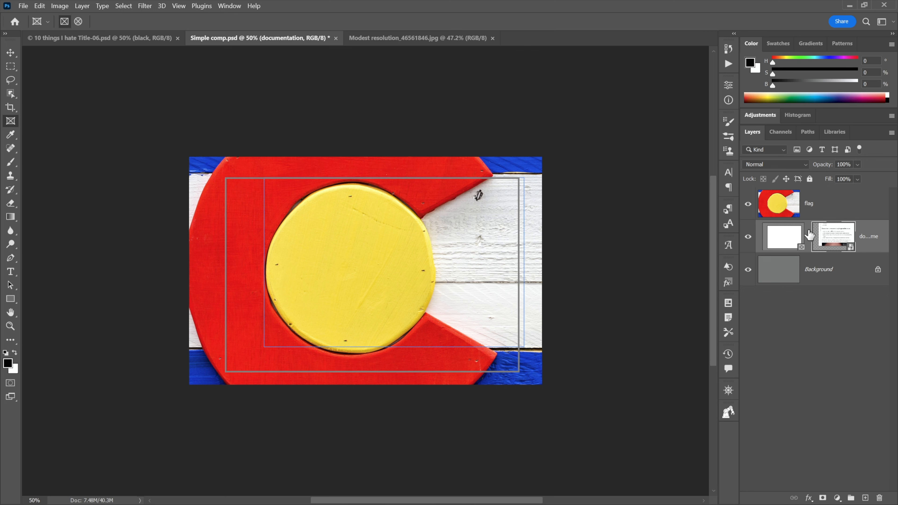
left_click(748, 204)
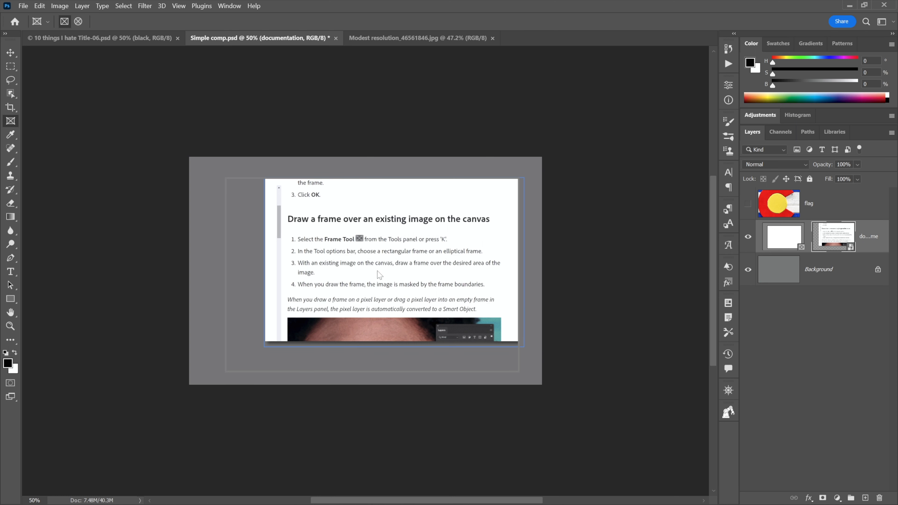
left_click(748, 204)
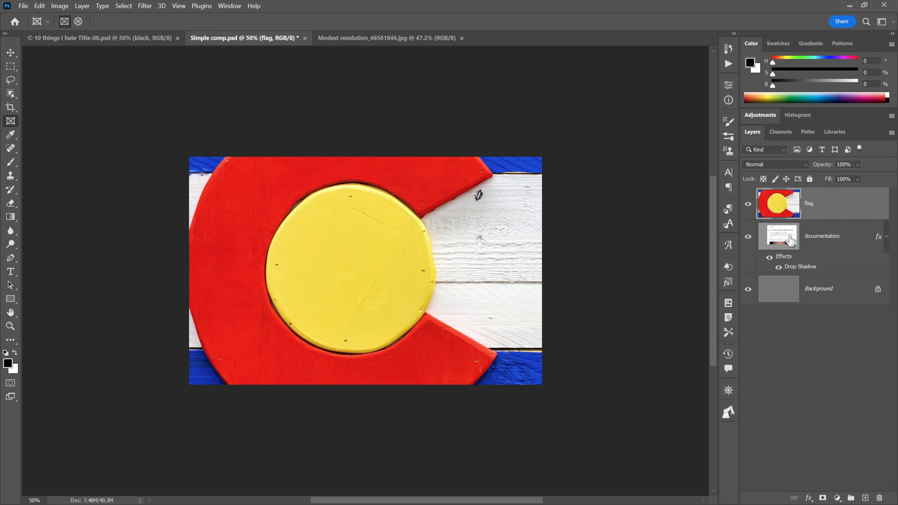
Hide the documentation layer and move the flag layer beneath it in the layer stack
left_click(749, 237)
left_click_drag(786, 208, 791, 261)
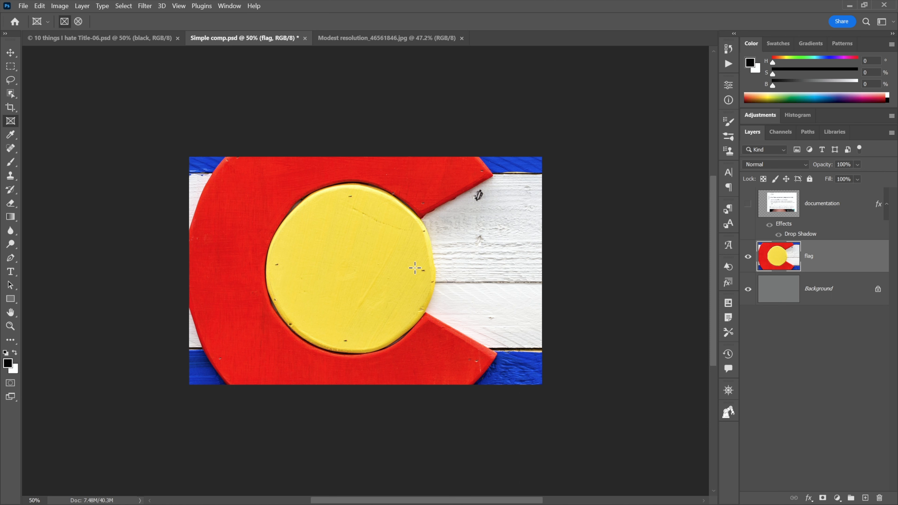
Draw a rectangular frame over the centre of the flag and place the flag layer inside it
mouse_move(234, 192)
left_mouse_down()
mouse_move(514, 315)
mouse_move(513, 347)
left_mouse_up()
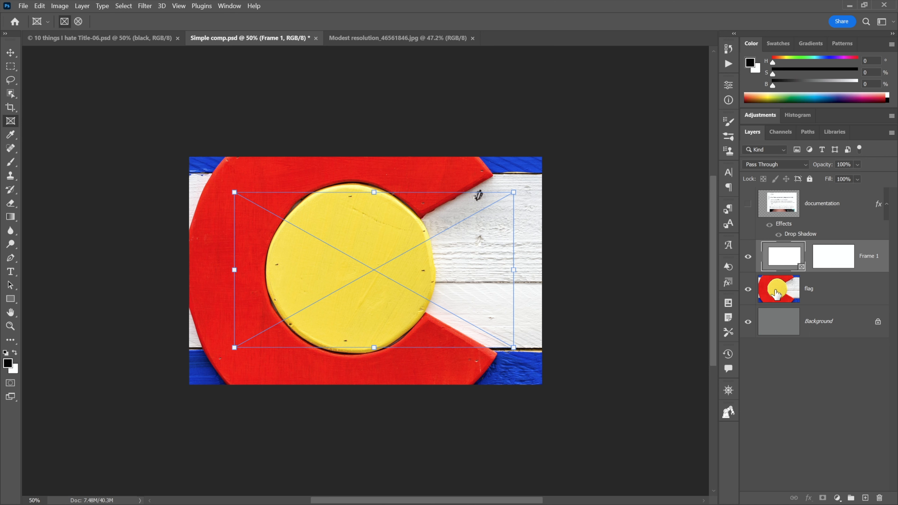
left_click_drag(776, 294, 836, 264)
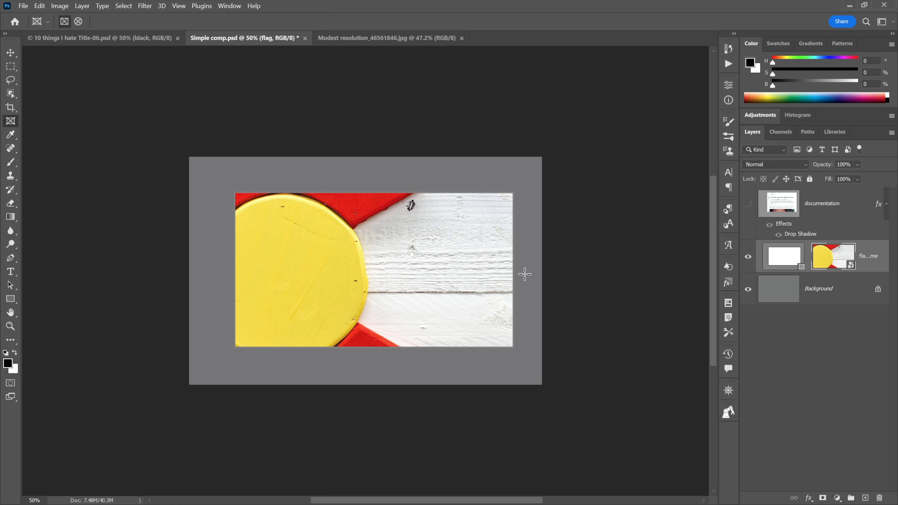
Scale the flag image inside the frame to 30%
key("ctrl+t")
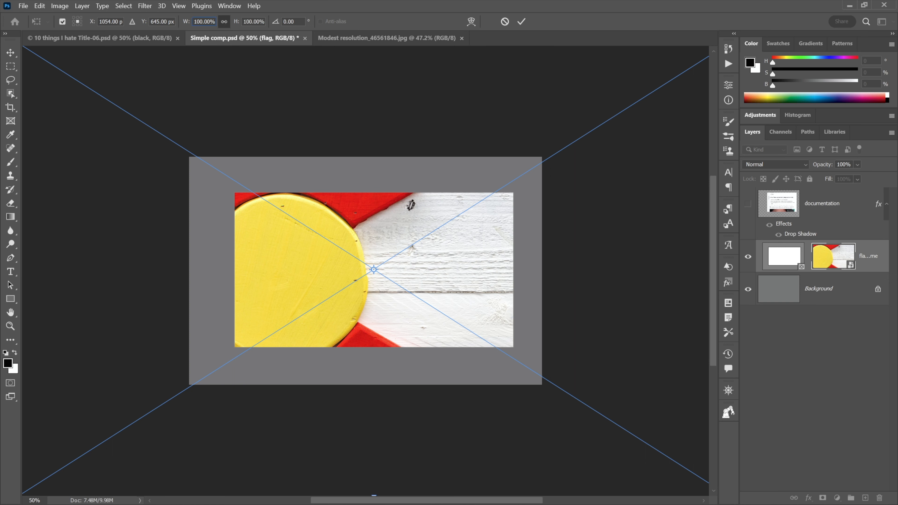
left_click_drag(201, 22, 195, 29)
type("30")
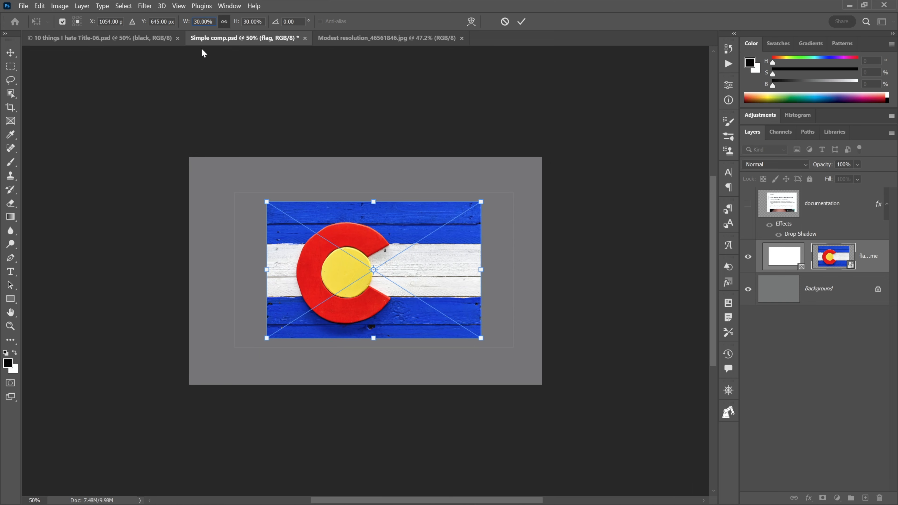
key("Return")
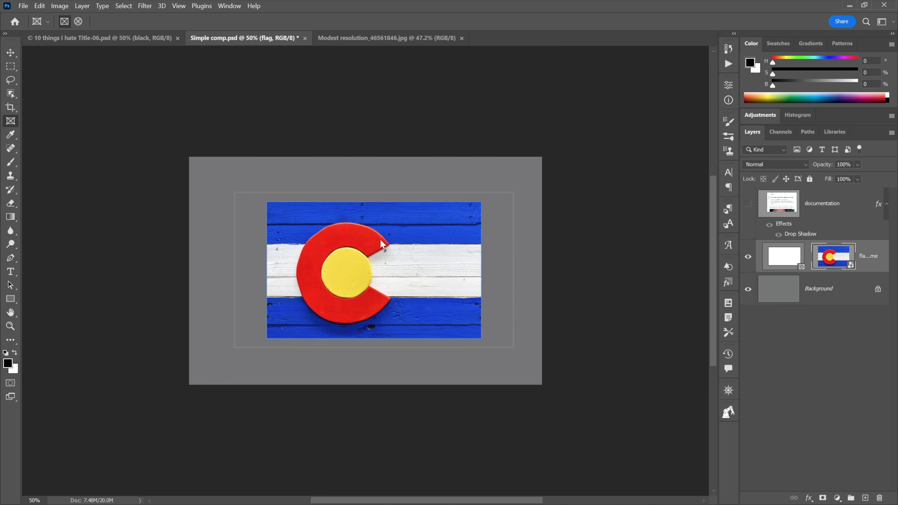
key("ctrl+plus")
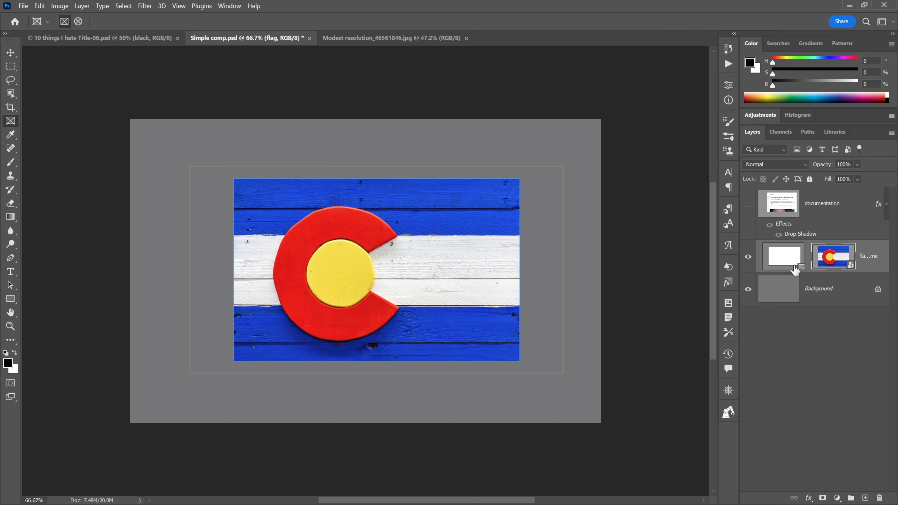
Undo the scaling and the placement of the flag in the frame, and delete the empty frame
key("ctrl+z")
key("ctrl+z")
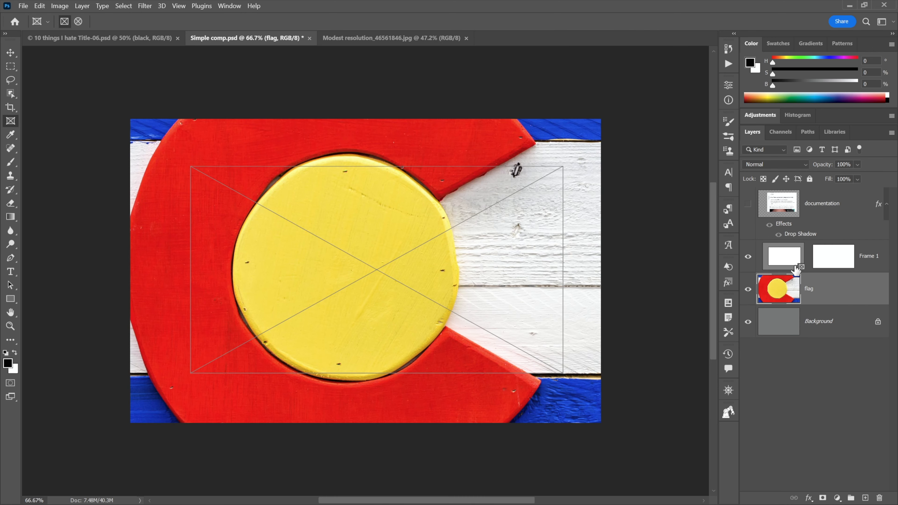
left_click(792, 266)
key("Delete")
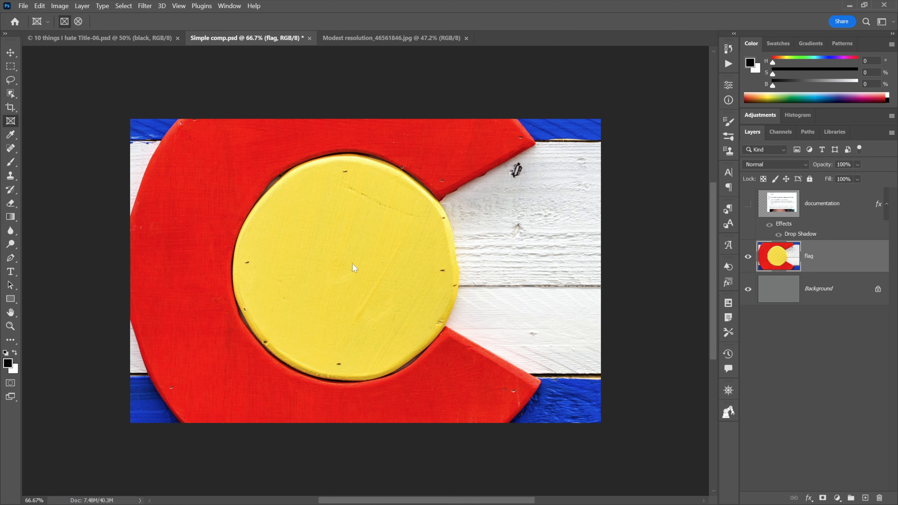
Scale the flag layer to 30% and move it to the centre of the canvas
key("ctrl+t")
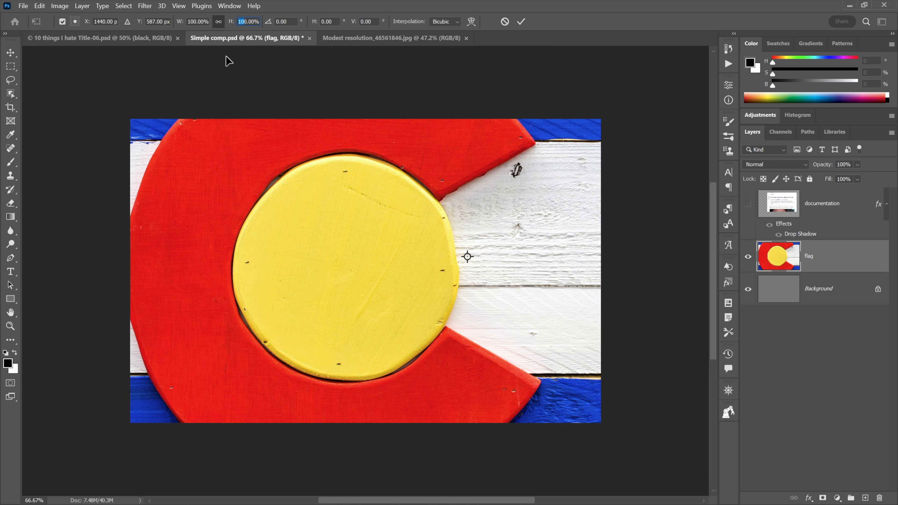
type("30")
key("Return")
key("Return")
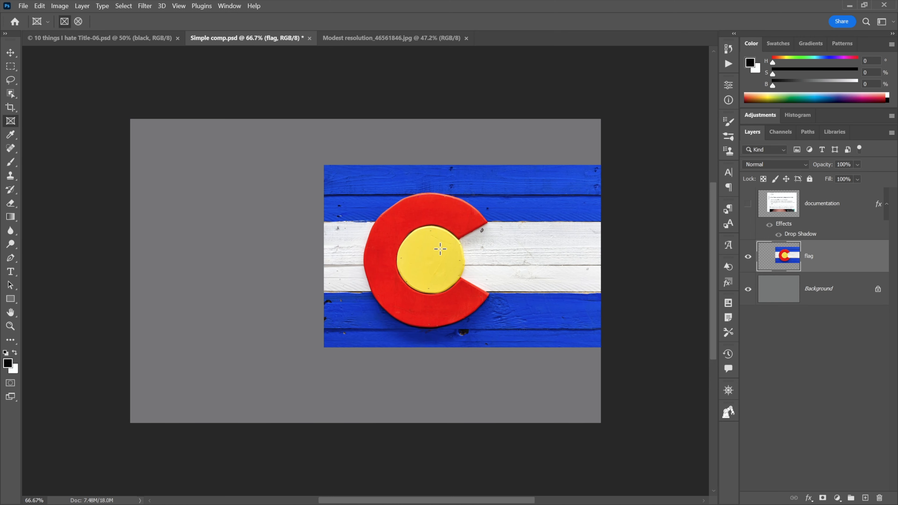
left_click_drag(441, 260, 349, 271)
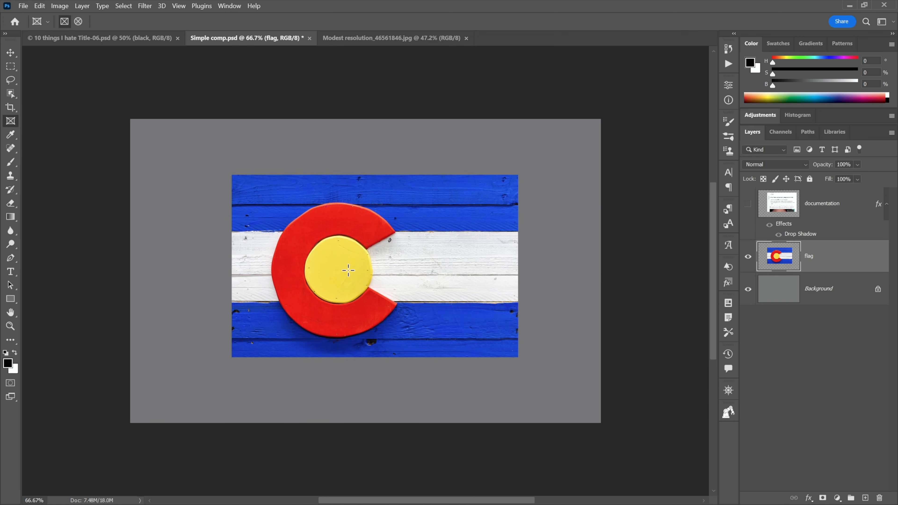
key("ctrl+1")
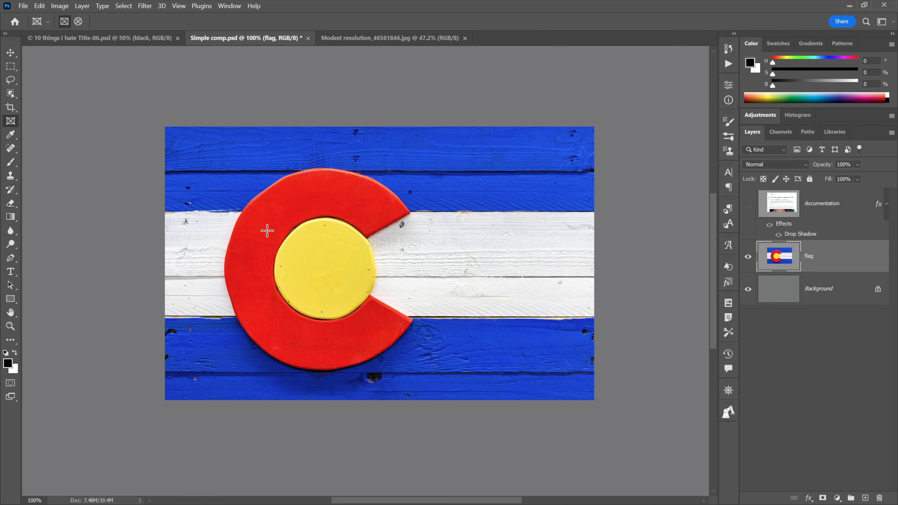
Draw a rectangular frame slightly inside the edges of the scaled flag, and undo it
left_click_drag(197, 140, 556, 378)
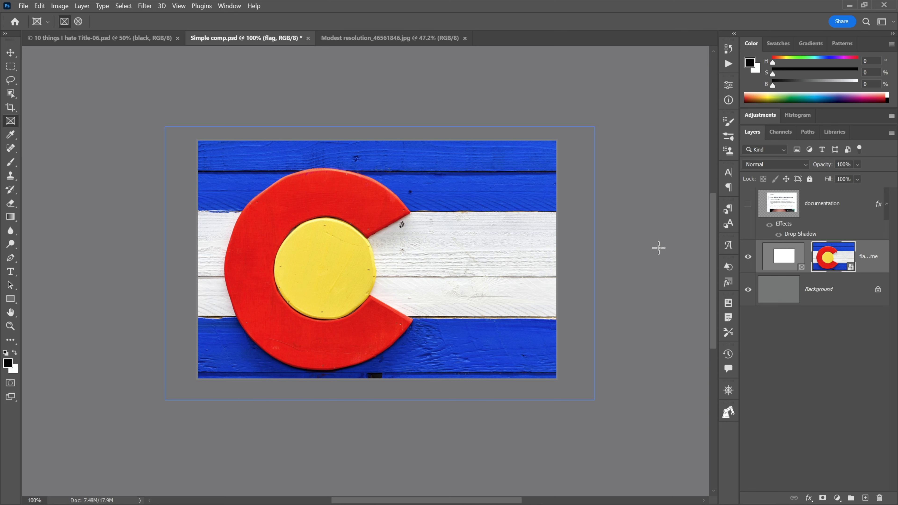
key("ctrl+z")
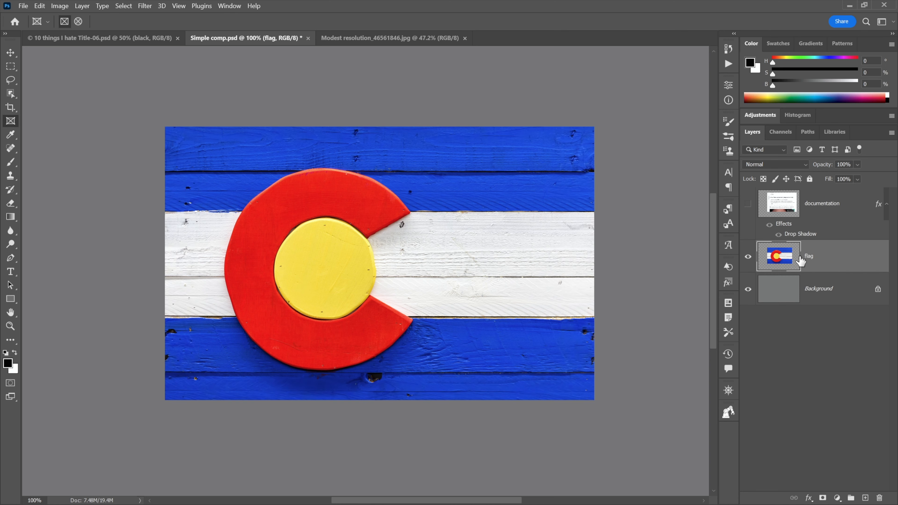
Show the documentation layer and move the flag so that it extends past the documentation's left edge
left_click(748, 205)
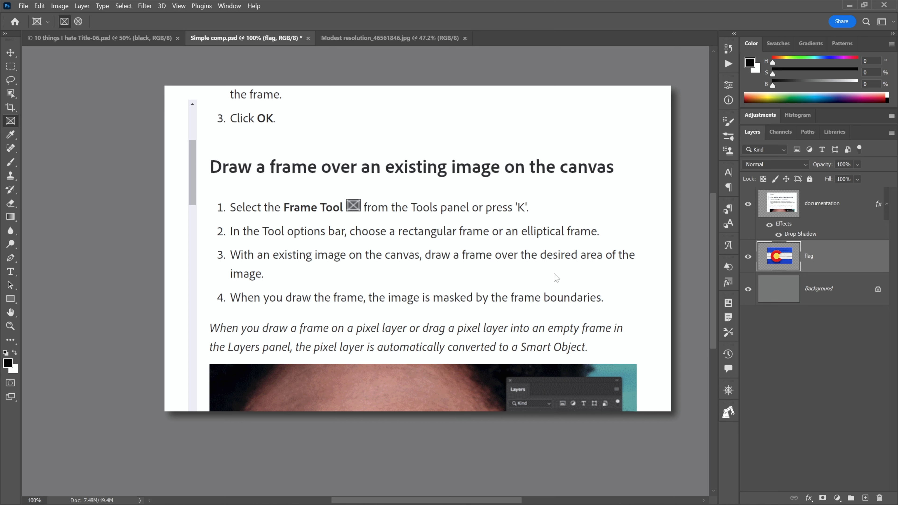
left_click_drag(554, 279, 441, 254)
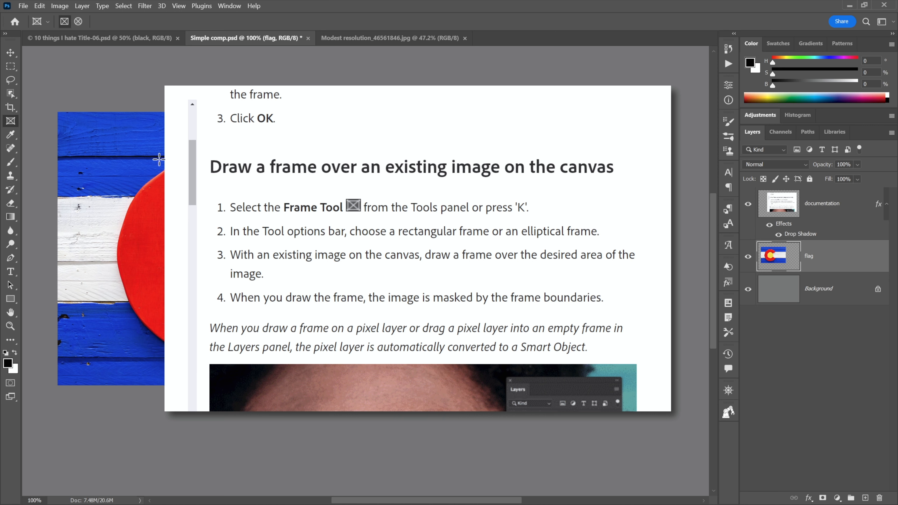
Draw a rectangular frame across the flag and documentation images, and revert Simple comp.psd to its saved state
left_click_drag(95, 134, 518, 358)
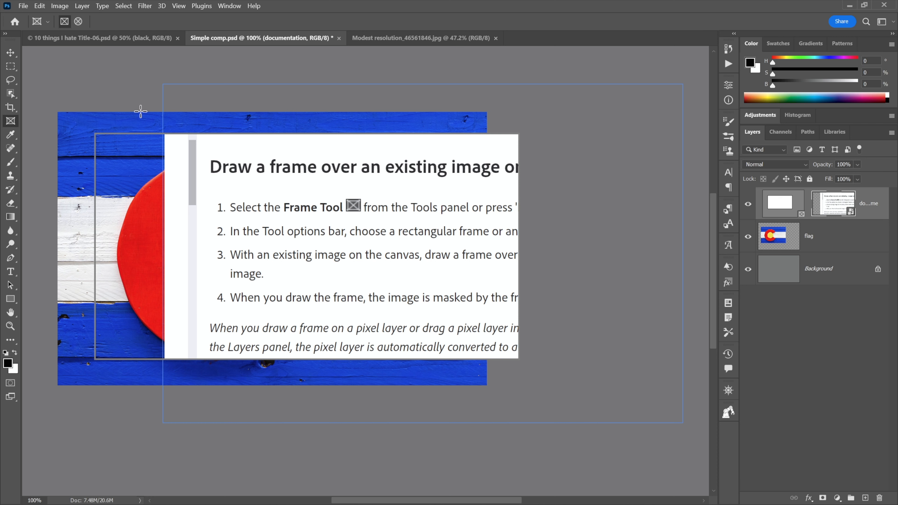
key("F12")
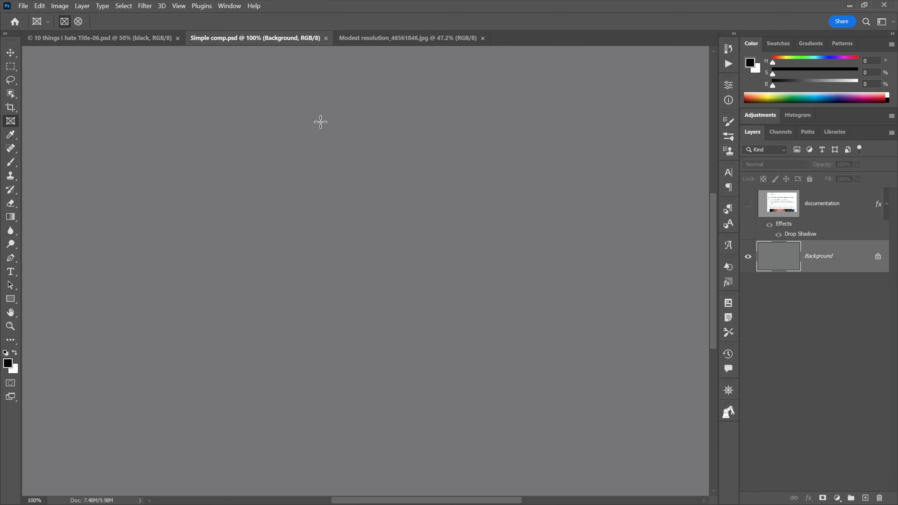
Duplicate the background layer of Modest resolution_46561846.jpg into Simple comp.psd as "flag" and switch to that composition
left_click(370, 36)
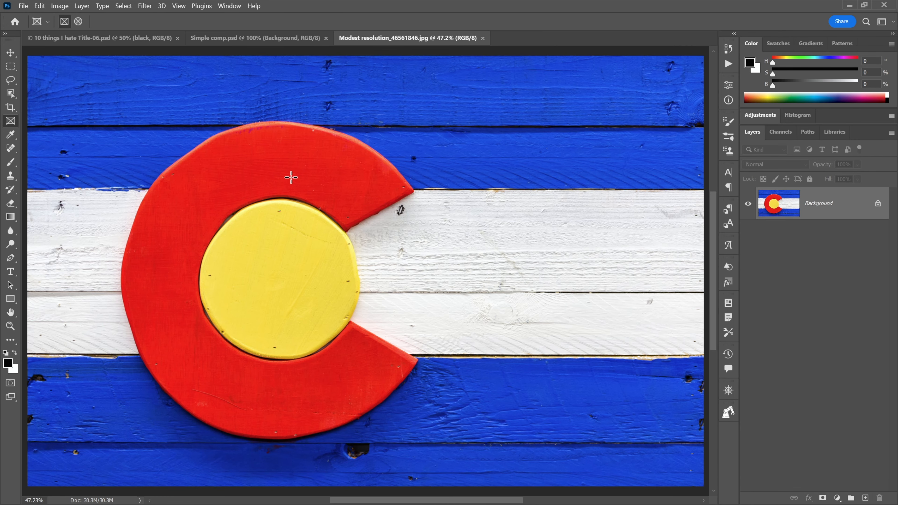
key("m")
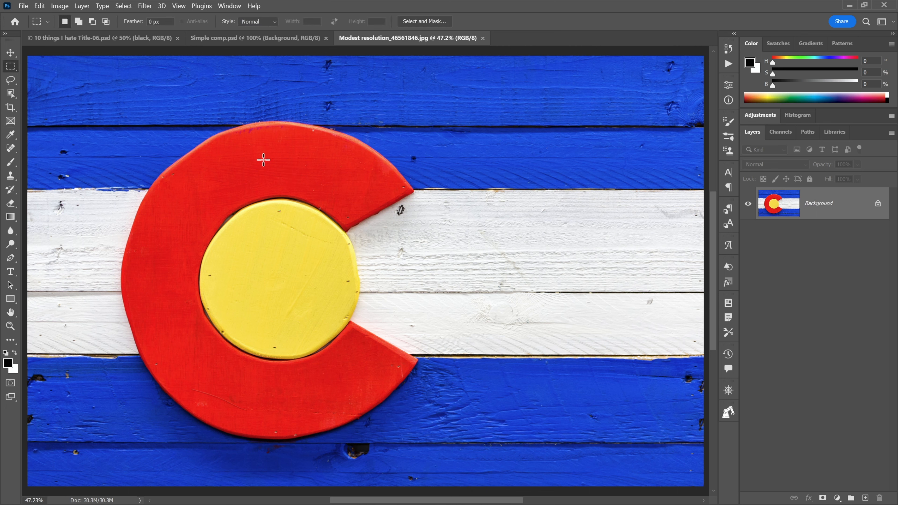
right_click(361, 103)
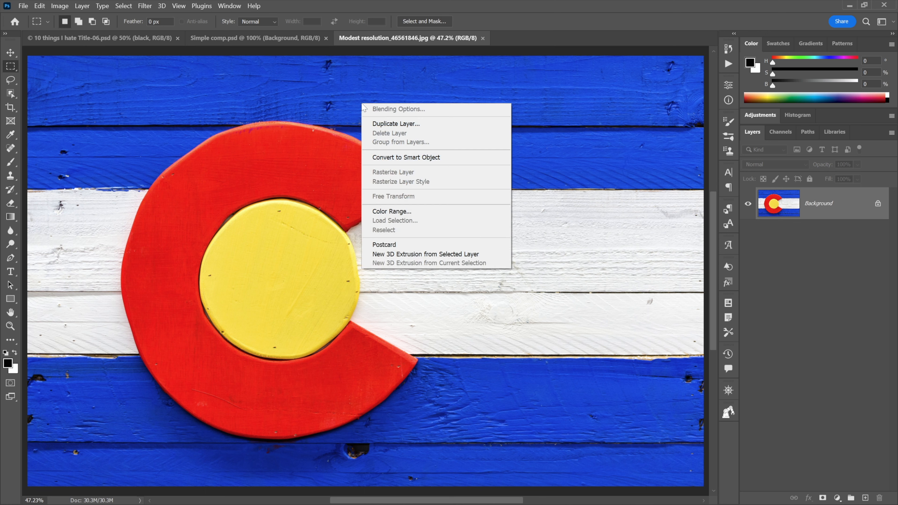
left_click(374, 122)
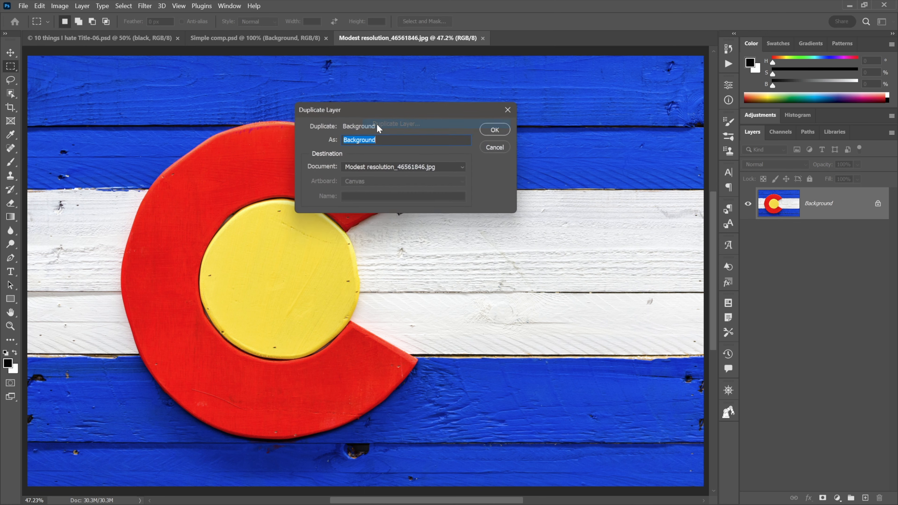
left_click(379, 167)
left_click(371, 188)
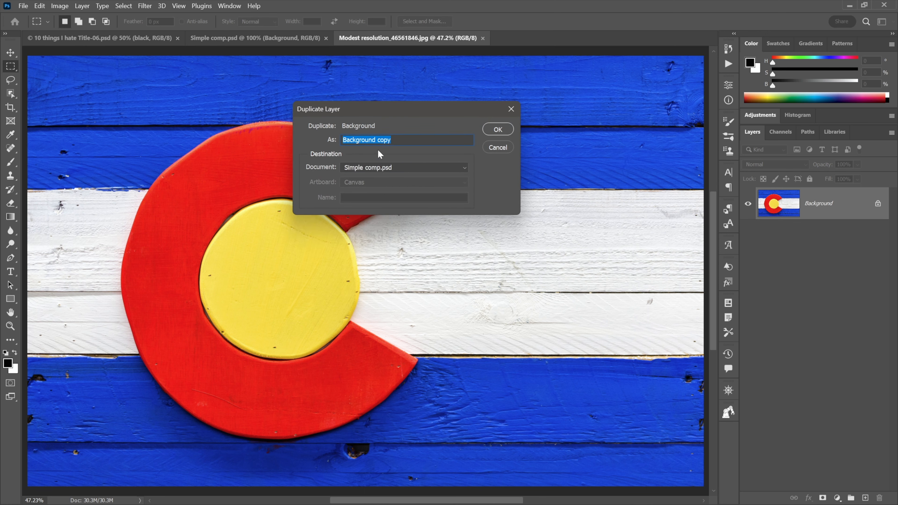
type("flag")
key("Return")
left_click(244, 38)
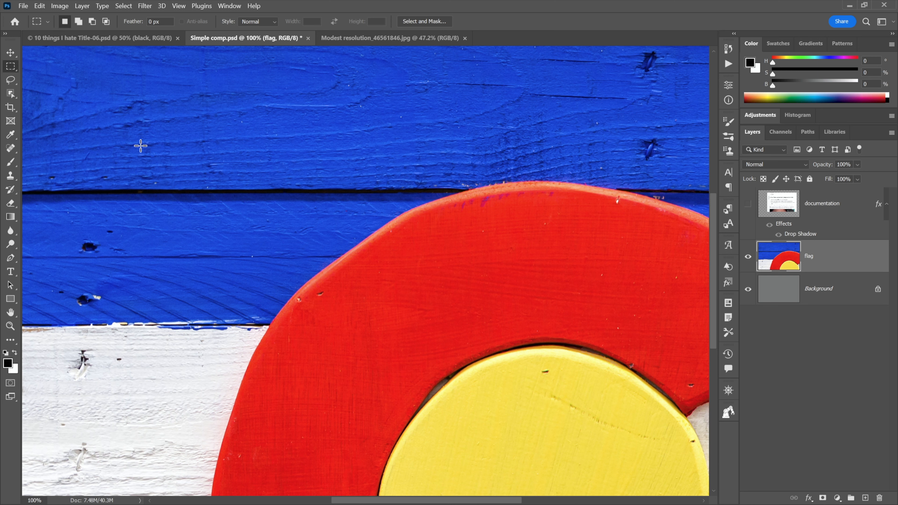
Convert the flag layer to a smart object and move it up and to the left on the canvas
right_click(272, 134)
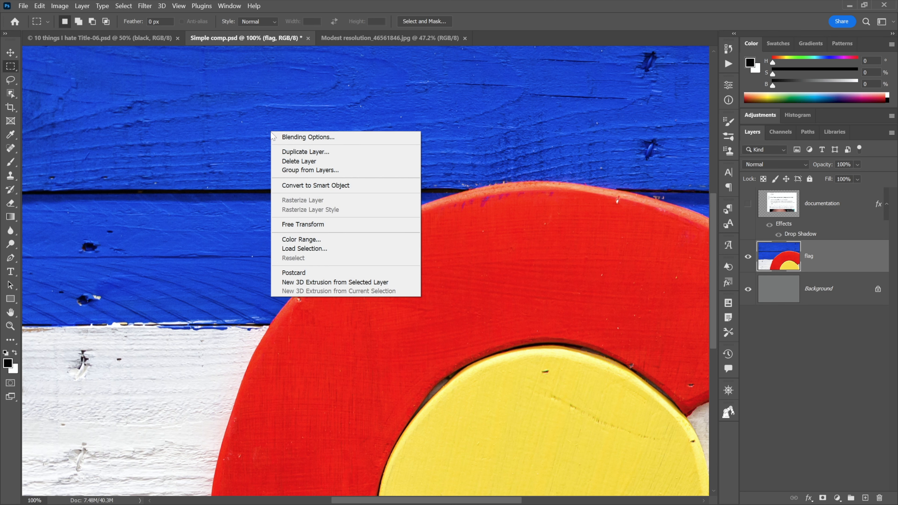
left_click(348, 186)
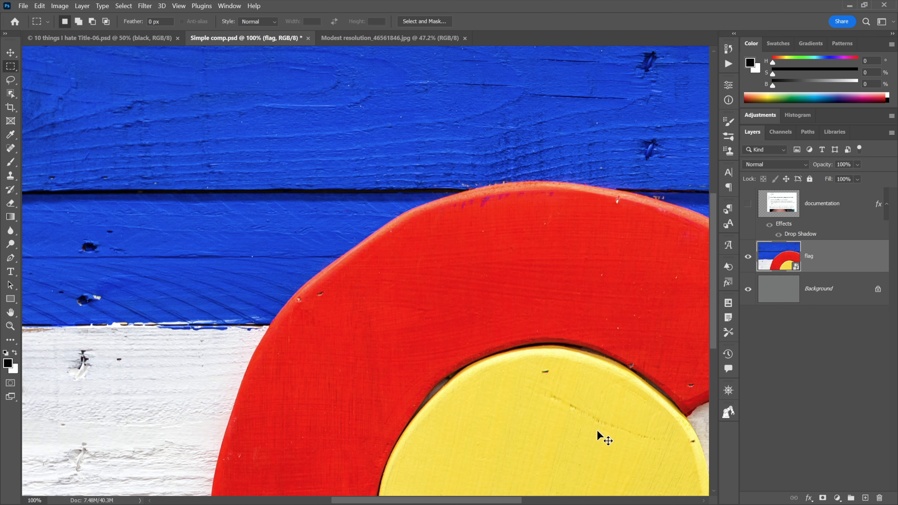
left_click_drag(597, 432, 385, 201)
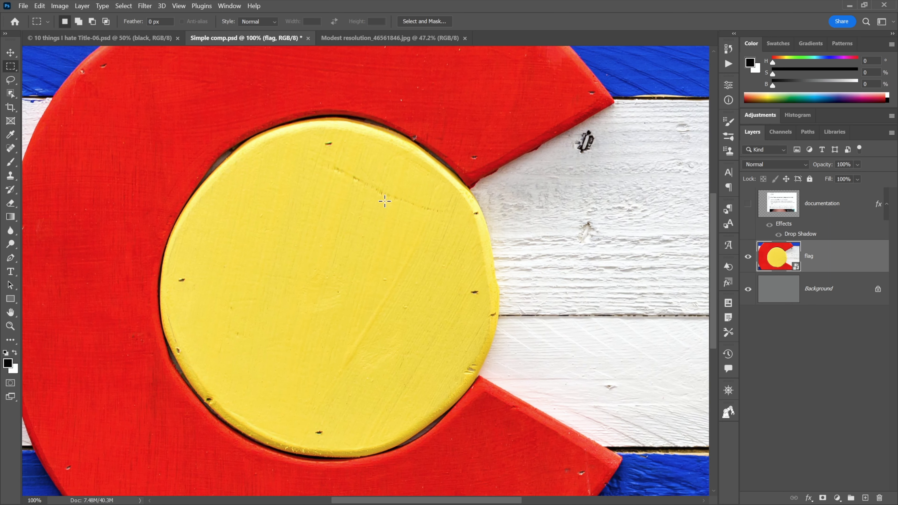
Scale the flag layer to 30% and move it to the middle of the canvas
key("ctrl+t")
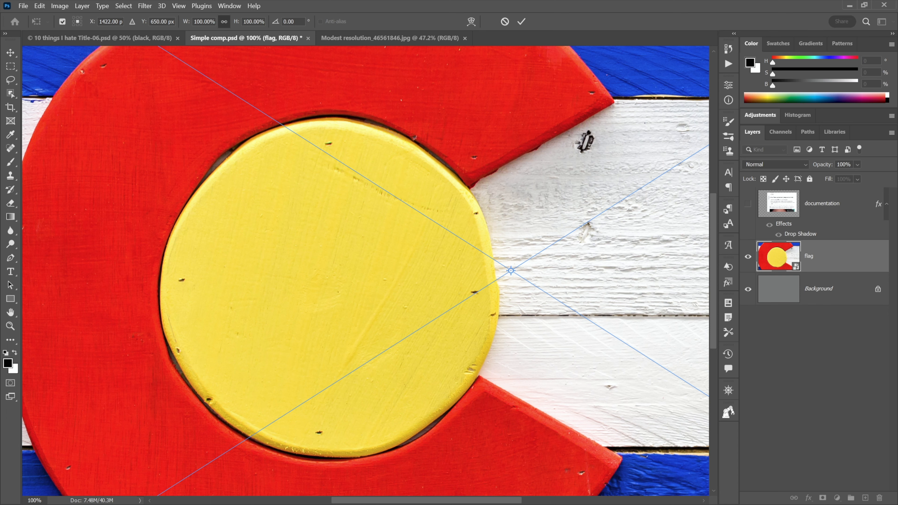
type("30")
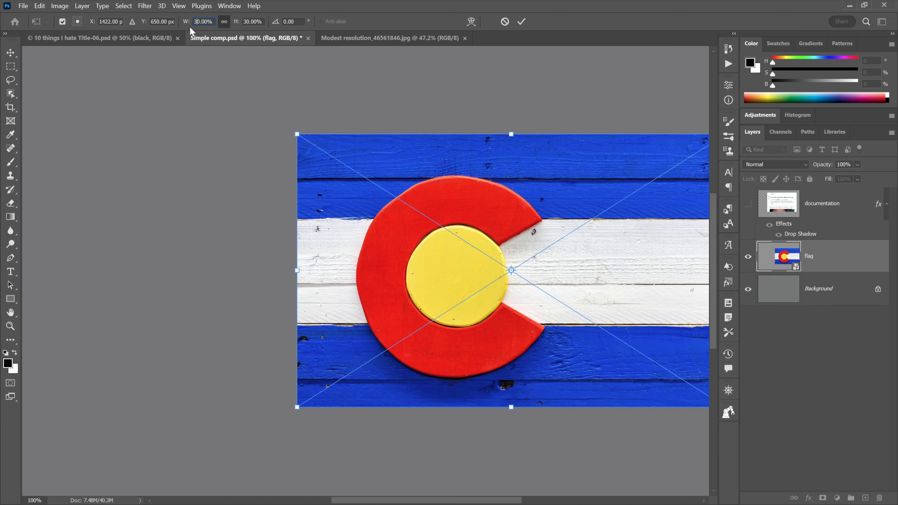
left_click_drag(450, 260, 305, 246)
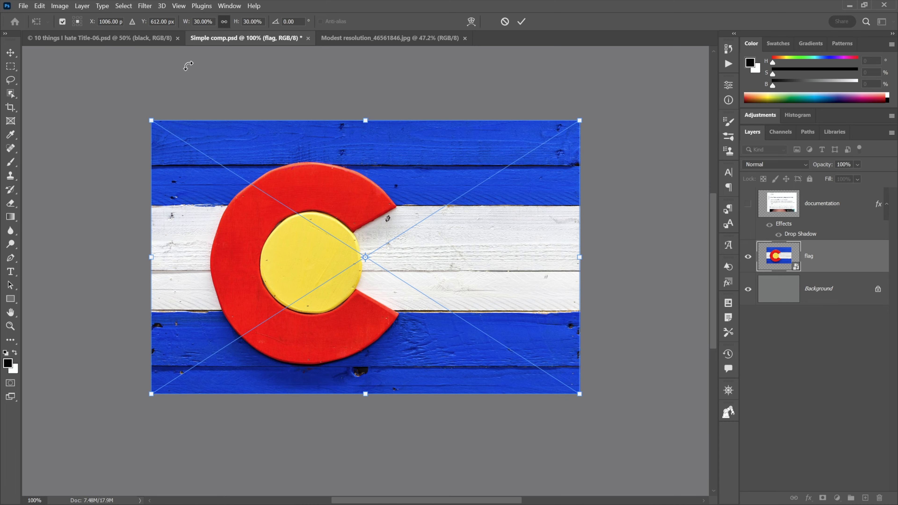
key("Return")
key("m")
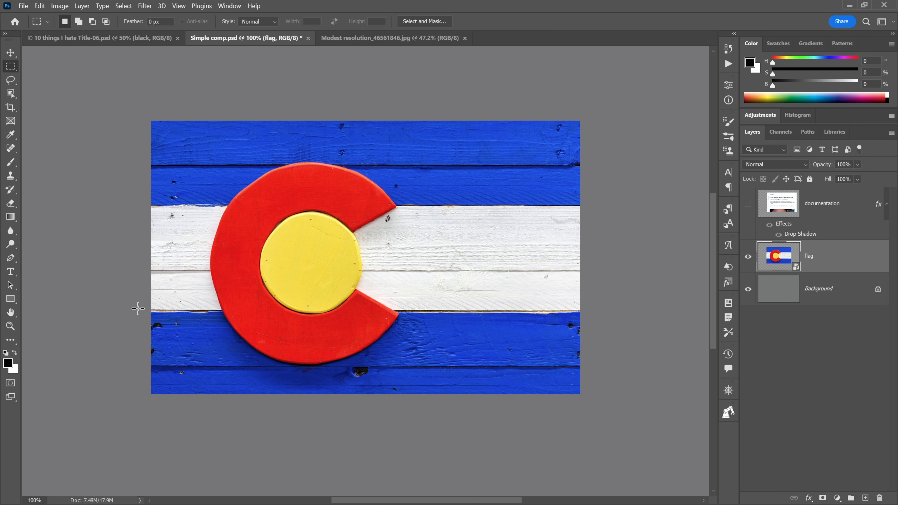
Draw a rectangle shape about 1139 × 707 px just inside the flag's edges and clip the flag to it from beneath
left_click(10, 301)
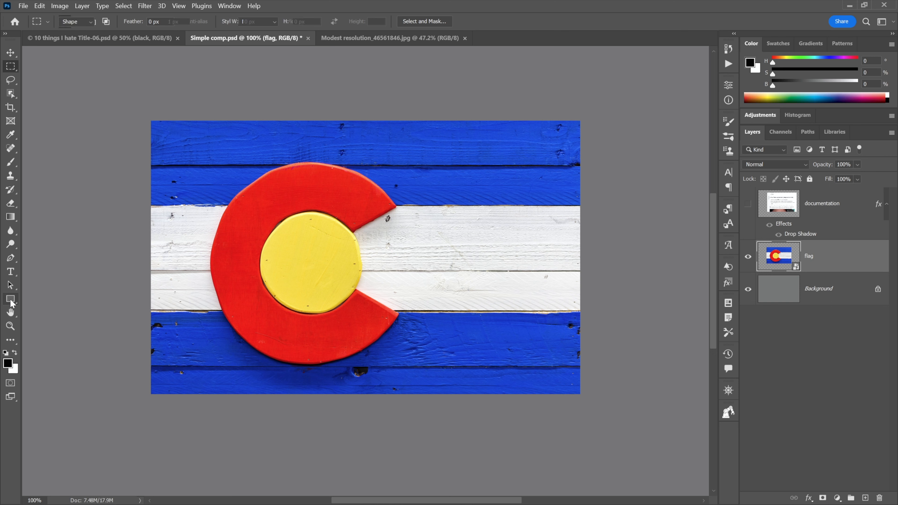
left_click(92, 214)
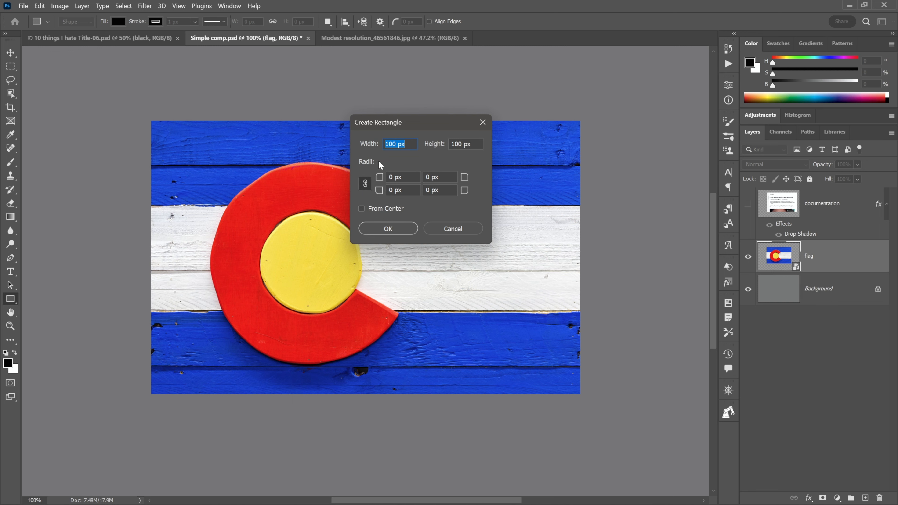
left_click(442, 231)
left_click_drag(166, 134, 565, 383)
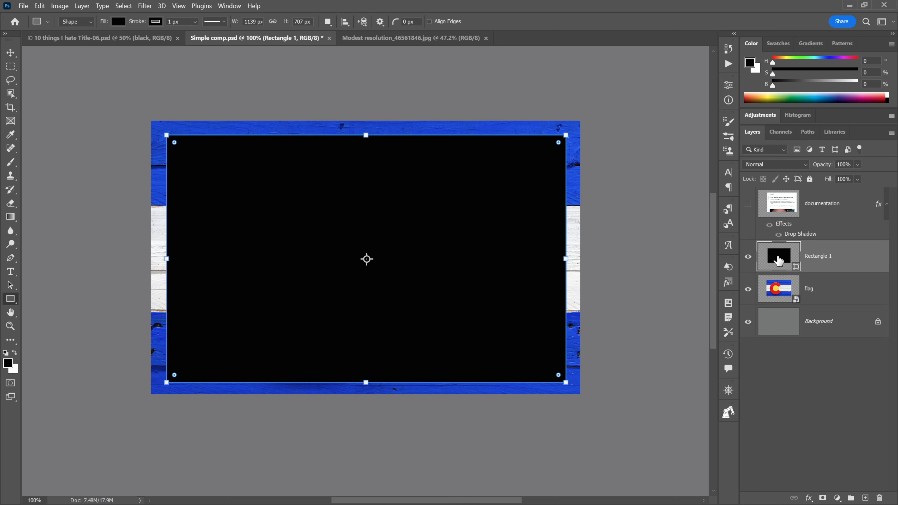
left_click_drag(780, 261, 786, 304)
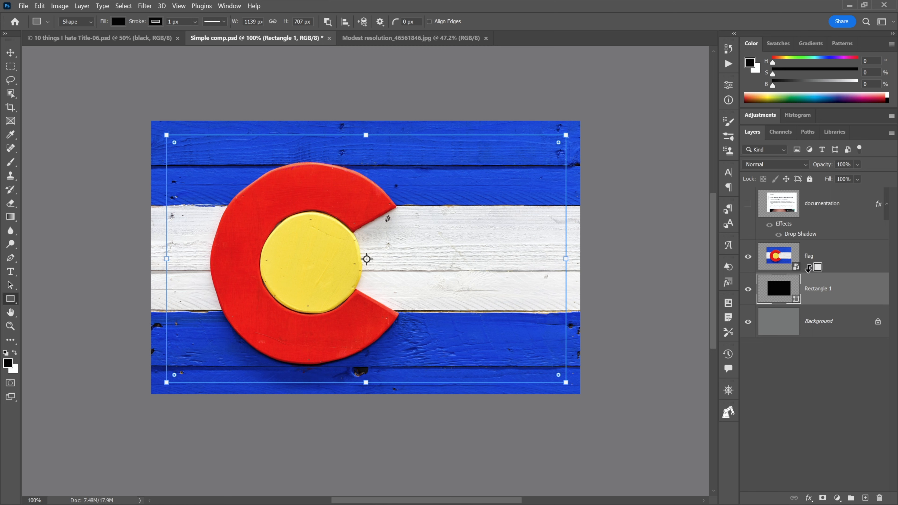
left_click(808, 269, "alt")
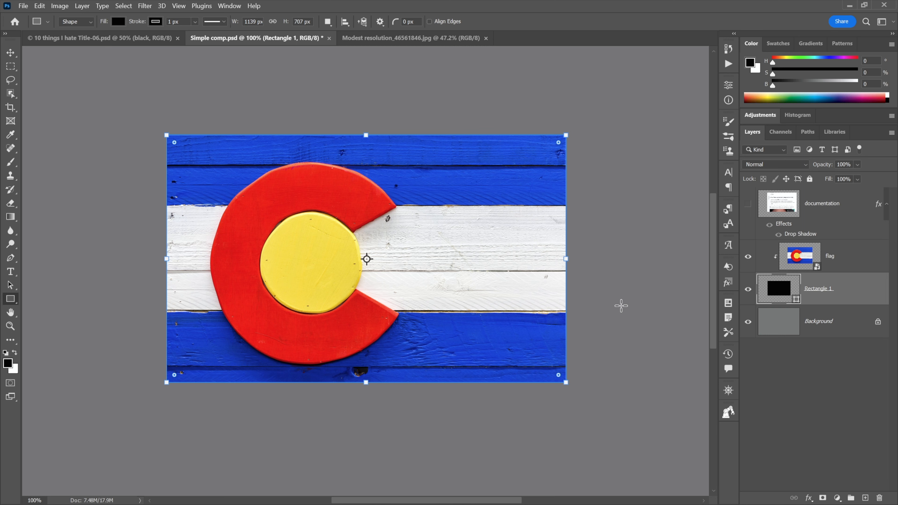
Widen the clipping rectangle to about 1184 px at its left edge and shift it slightly down
left_click(11, 285)
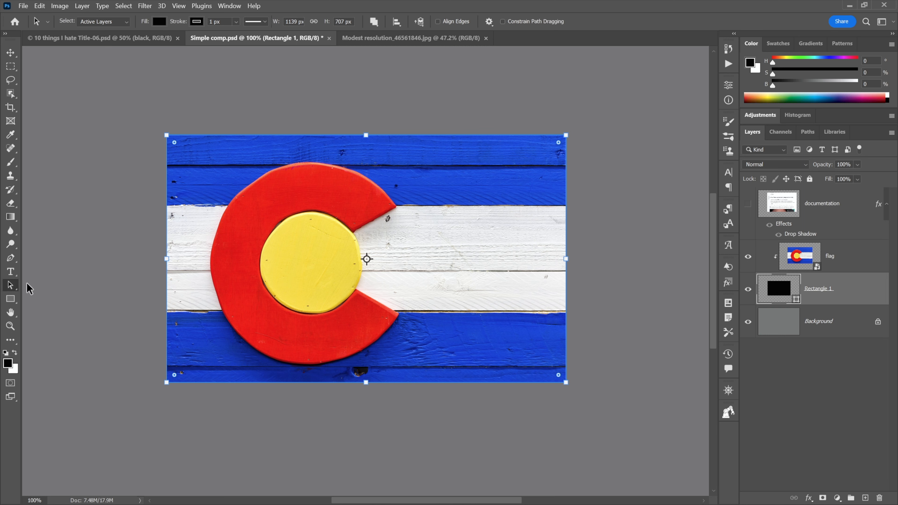
left_click_drag(167, 258, 147, 261)
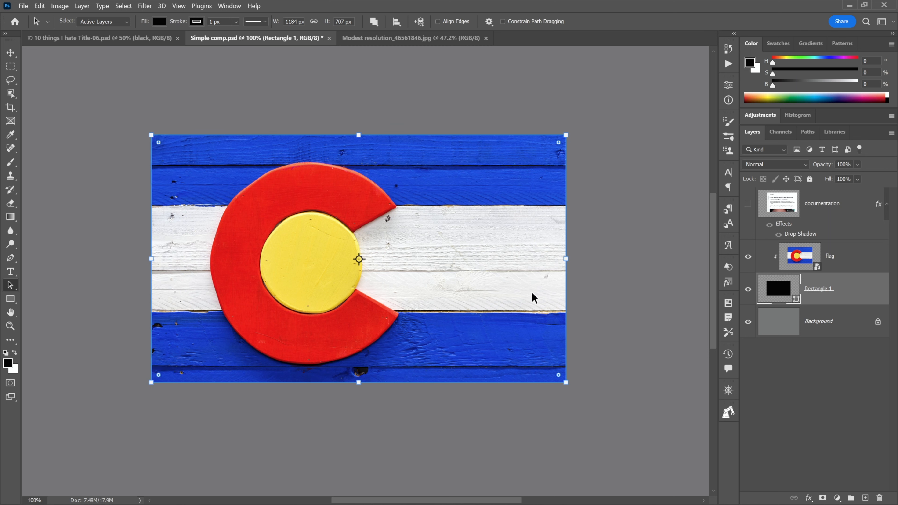
left_click_drag(534, 299, 534, 301)
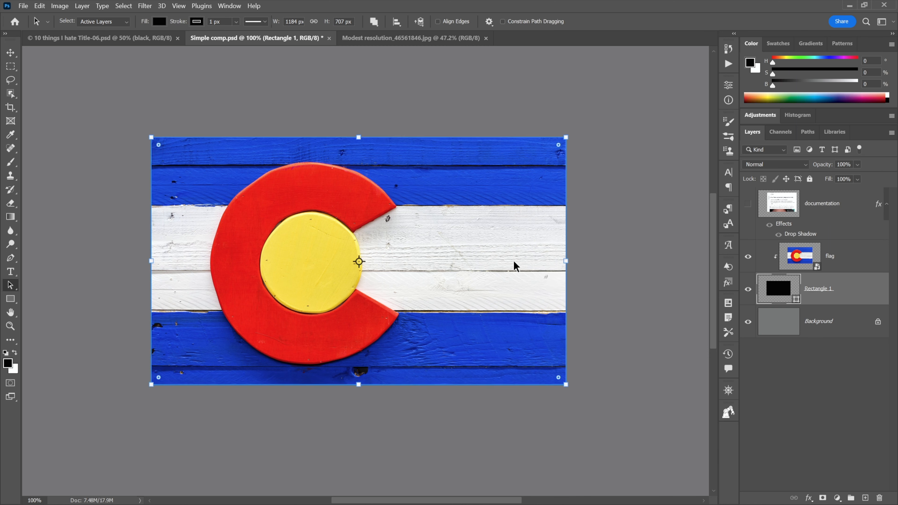
Delete the clipping rectangle's path and its layer beneath the flag
left_click(806, 260)
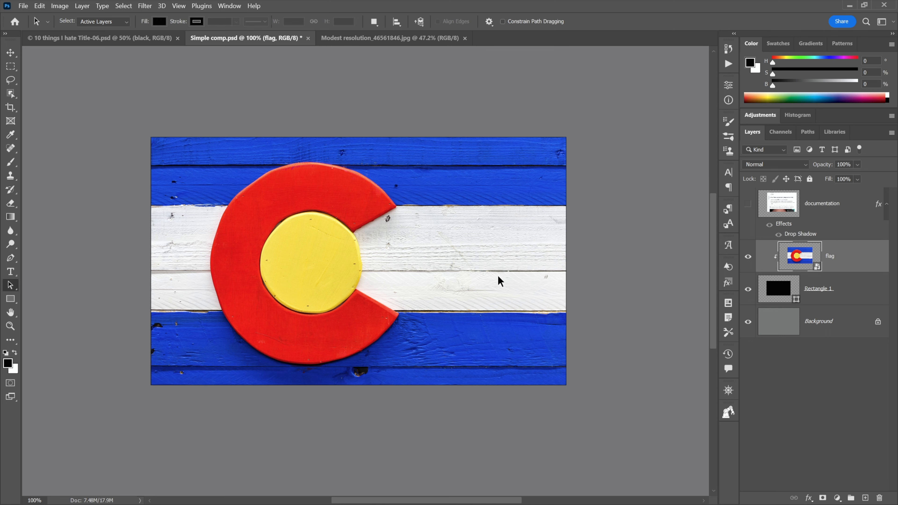
left_click(777, 286)
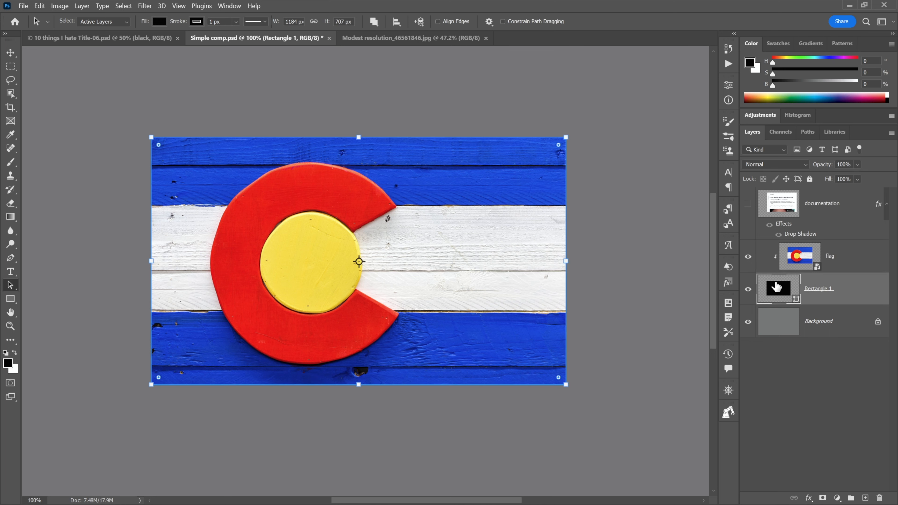
key("Delete")
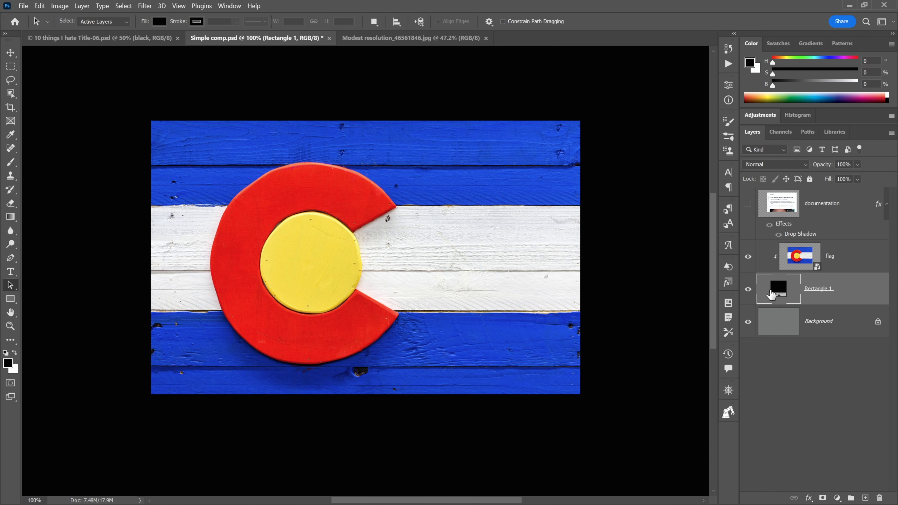
key("Delete")
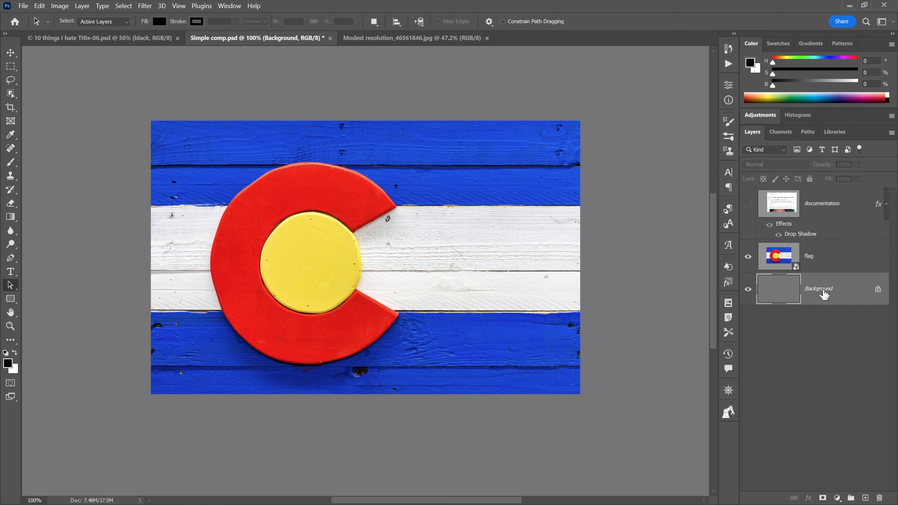
Add a layer mask to the flag layer and make the mask active
left_click(777, 257)
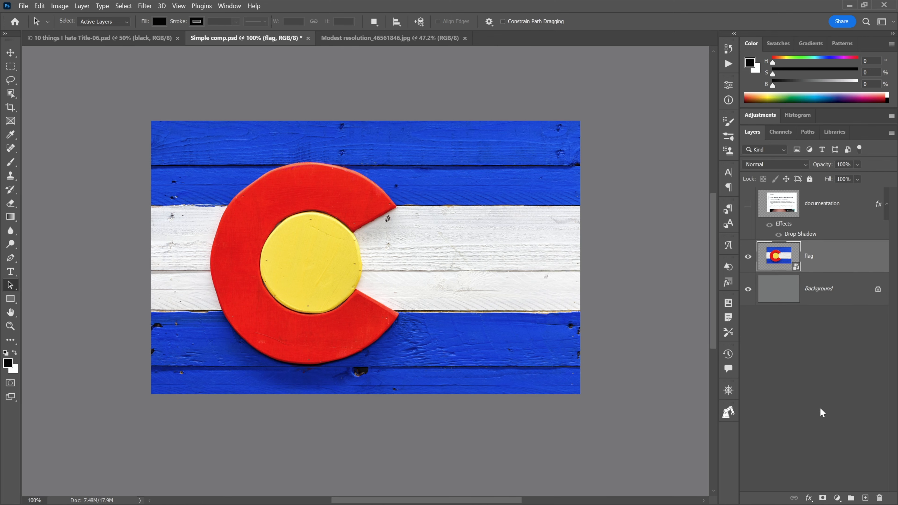
left_click(823, 498)
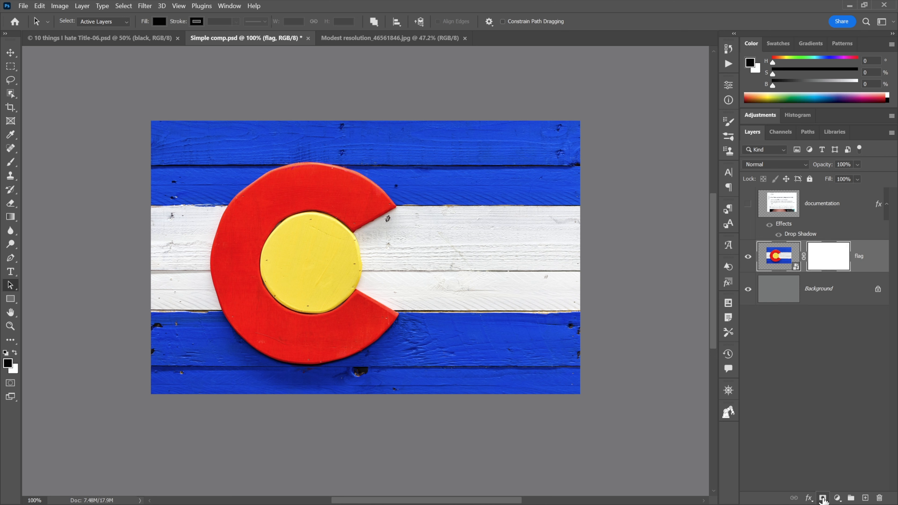
left_click(829, 262)
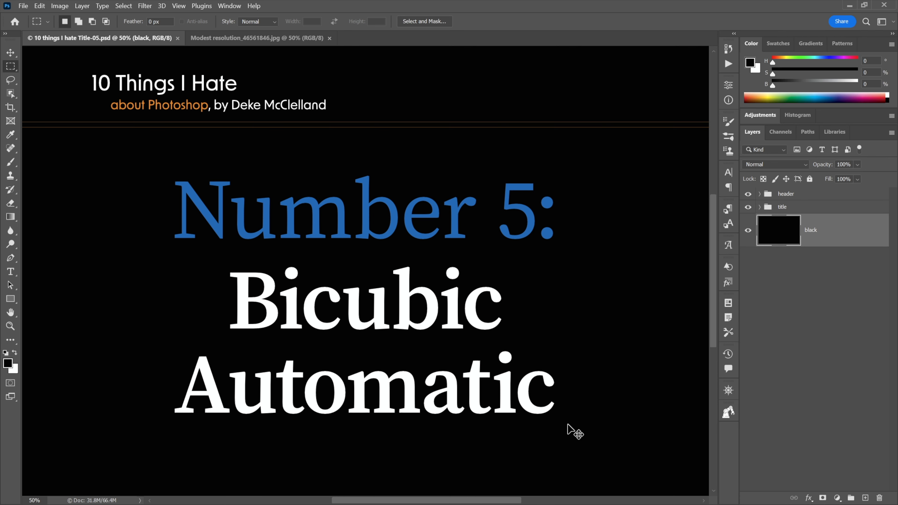
Open Image Size for Modest resolution_46561846.jpg and set the width to 50 percent
key("ctrl+Tab")
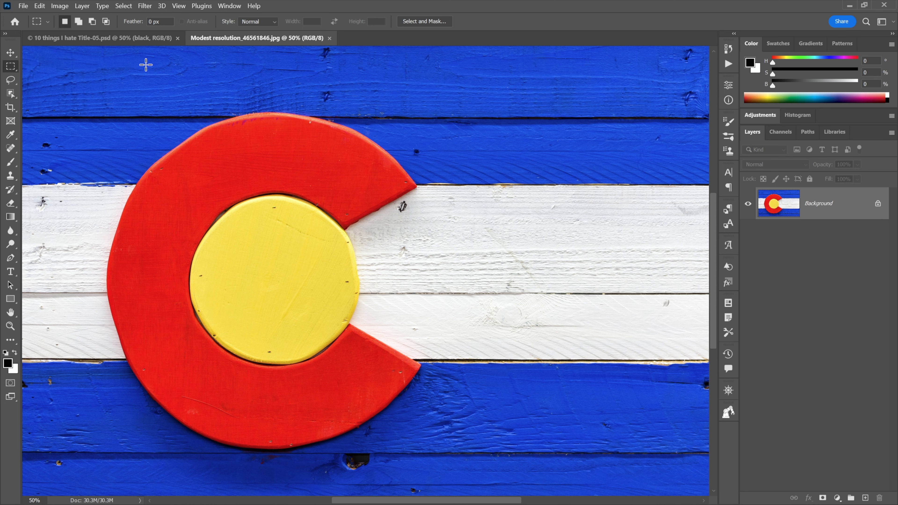
left_click(60, 5)
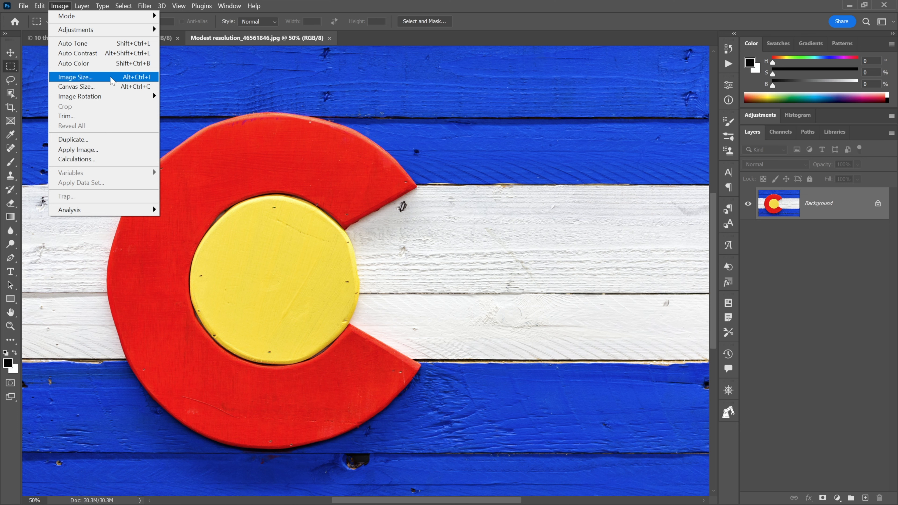
left_click(110, 78)
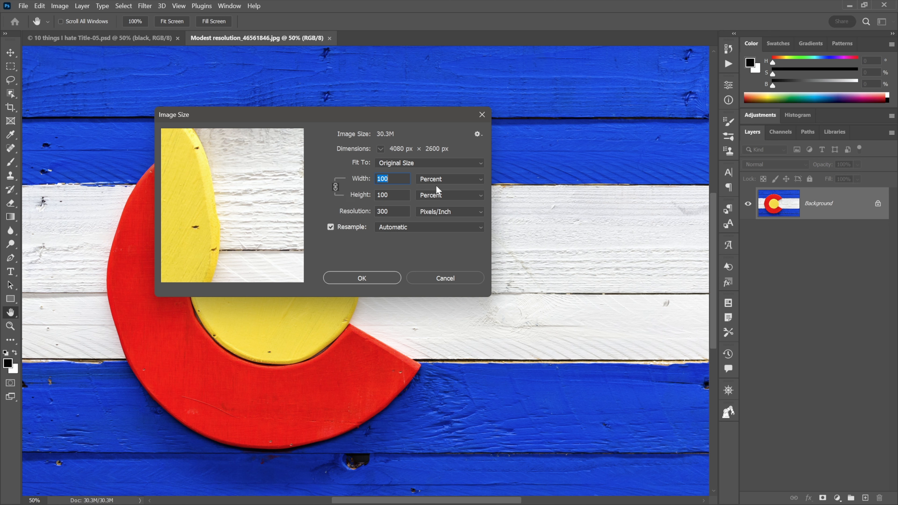
type("50")
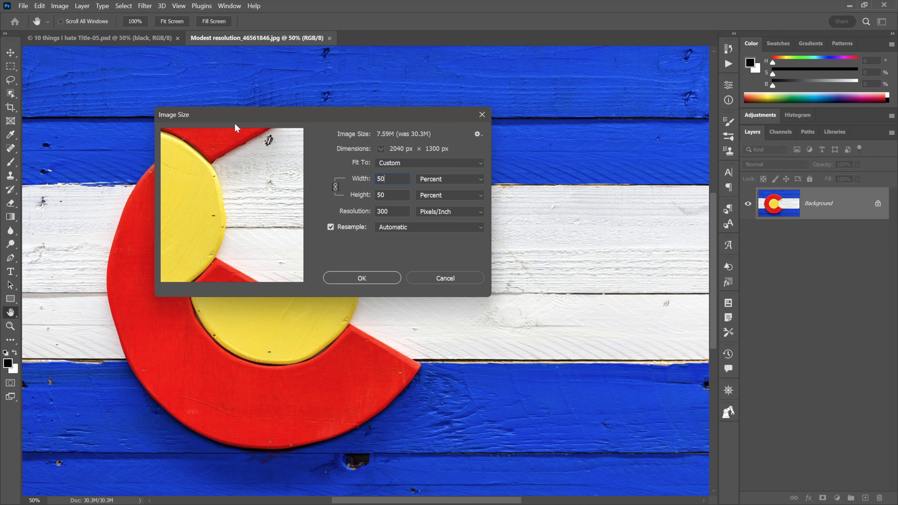
Enlarge the Image Size dialog and pan its preview to examine the whole red C emblem
left_click_drag(232, 115, 130, 67)
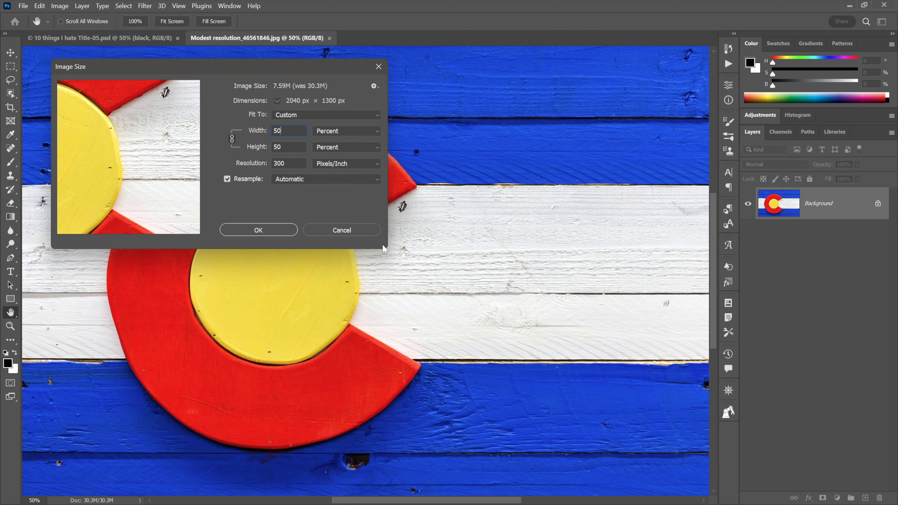
left_click_drag(386, 247, 693, 478)
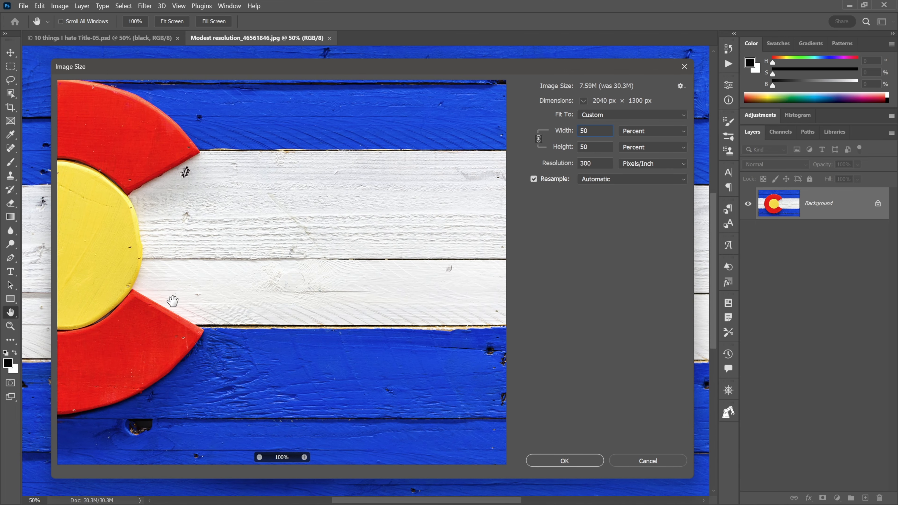
left_click_drag(155, 299, 341, 287)
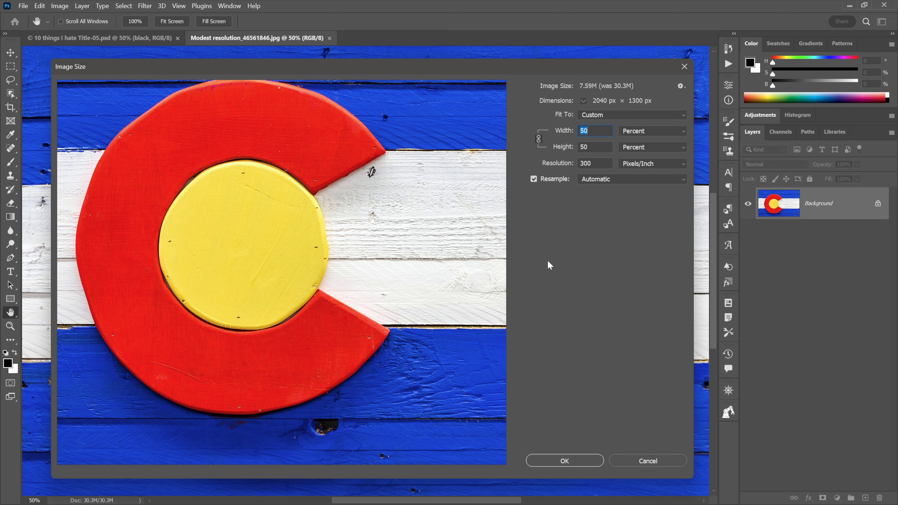
Magnify the preview to 200% around the emblem's upper opening and set resampling to Bicubic Sharper (reduction)
left_click(303, 458)
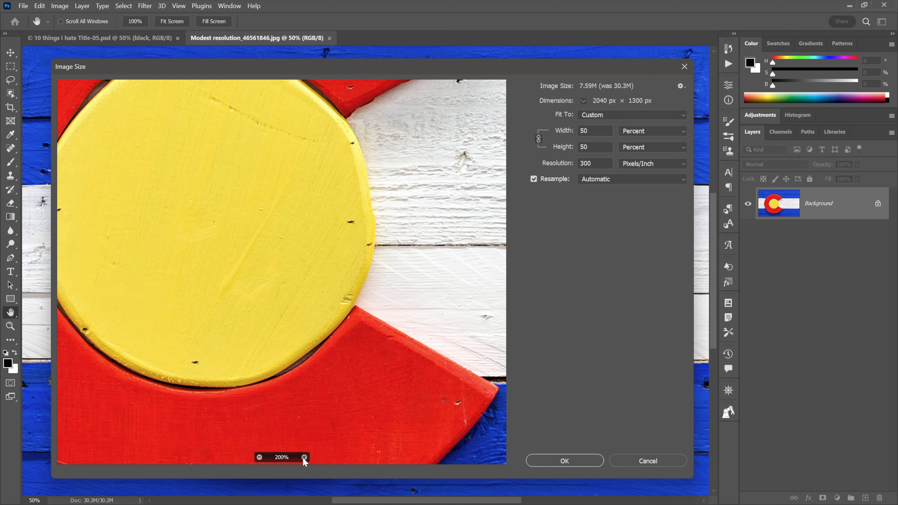
left_click_drag(350, 241, 307, 284)
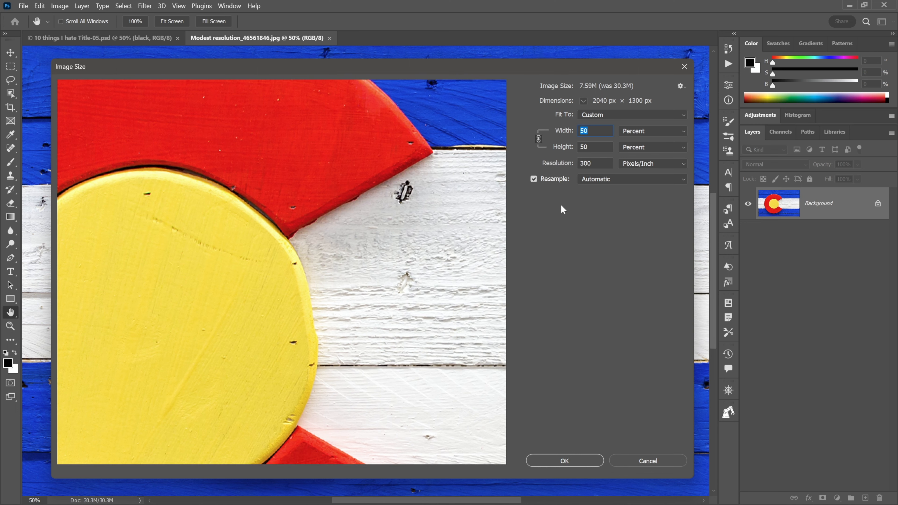
left_click(615, 179)
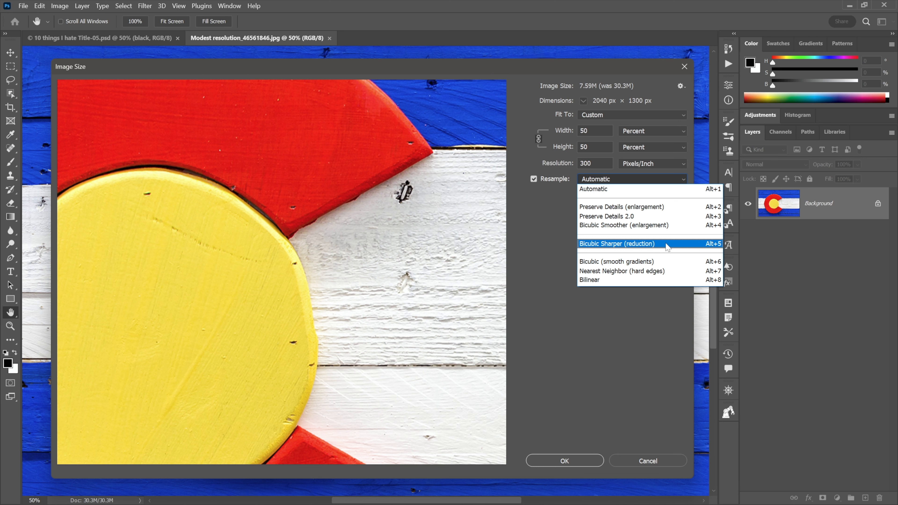
left_click(536, 248)
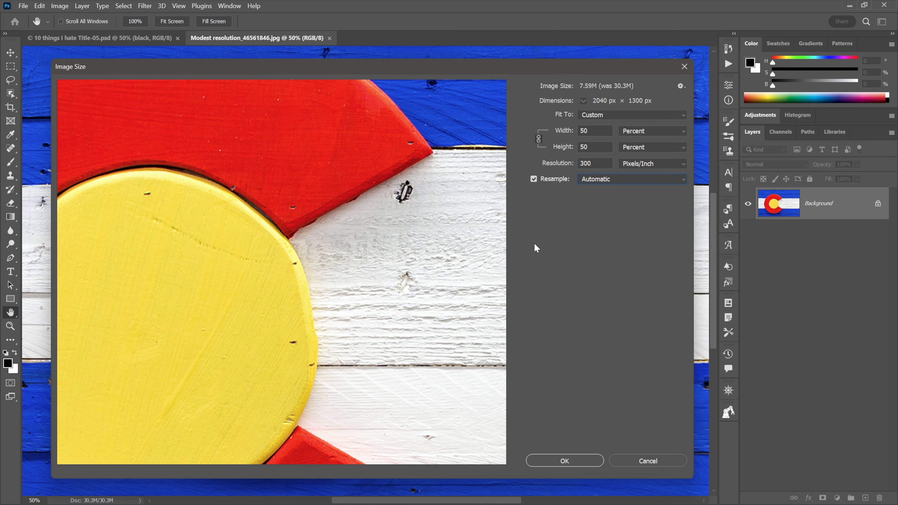
mouse_move(420, 271)
left_click(626, 180)
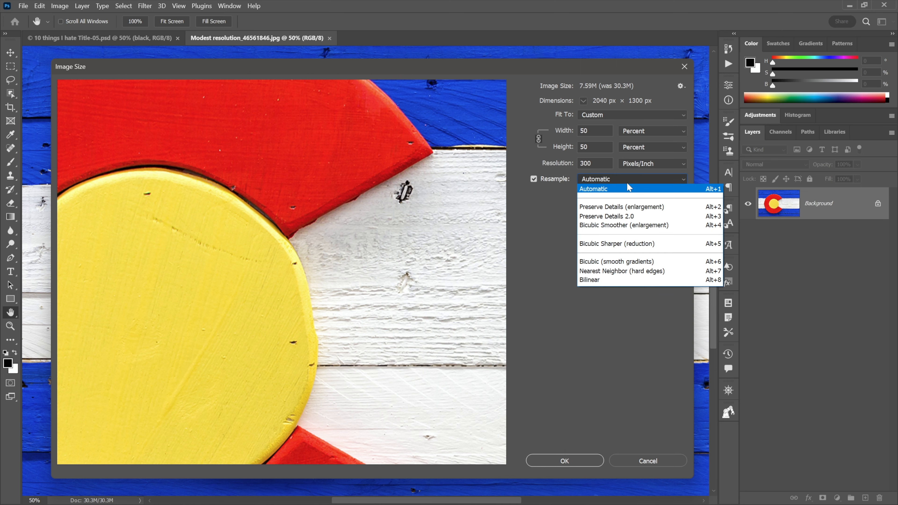
left_click(666, 247)
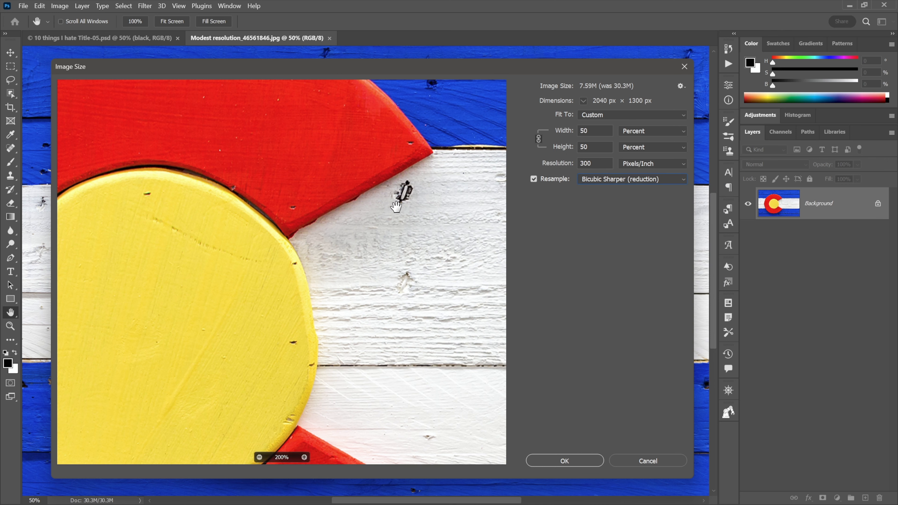
Compare Bicubic (smooth gradients) with Bicubic Sharper (reduction) on the emblem's upper tip in the preview at 300%
left_click(601, 180)
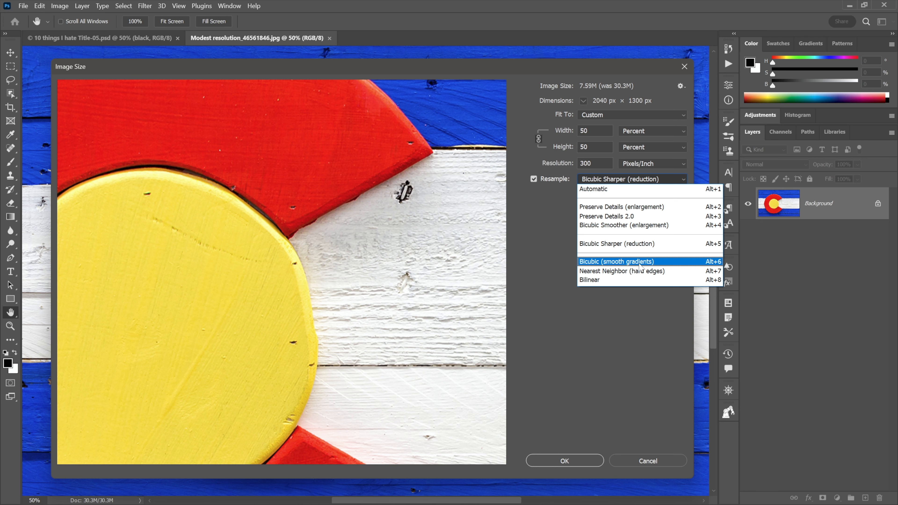
left_click(660, 262)
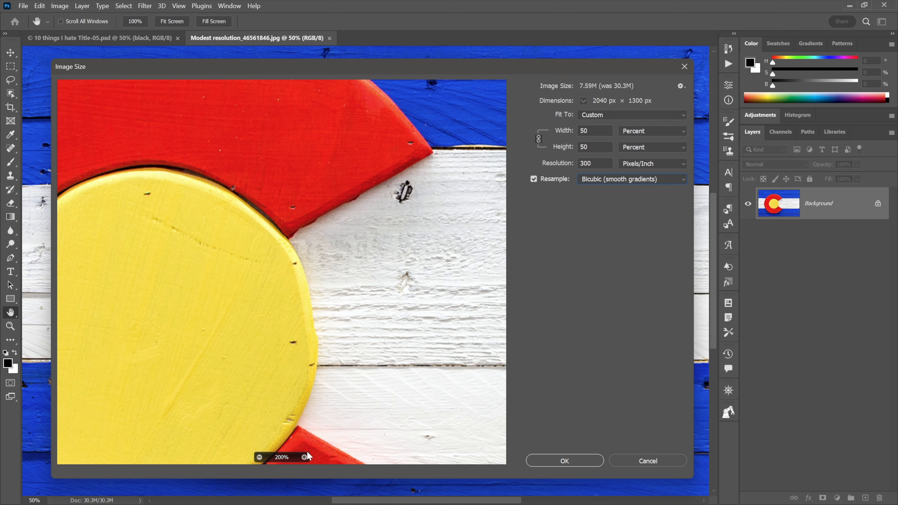
left_click(304, 456)
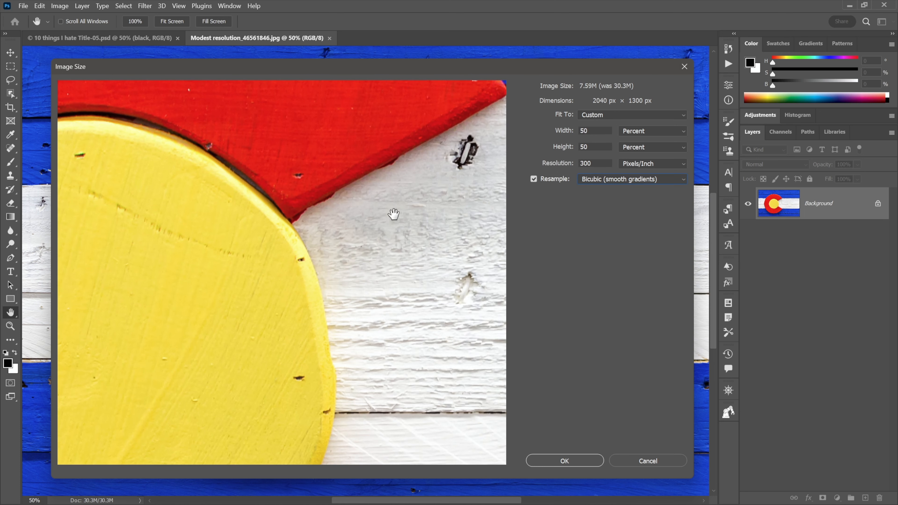
left_click_drag(394, 214, 325, 285)
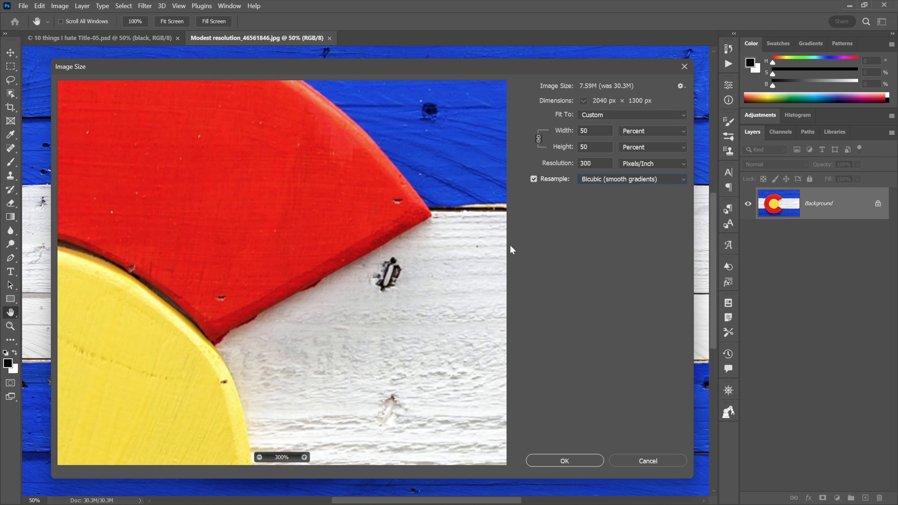
left_click(614, 182)
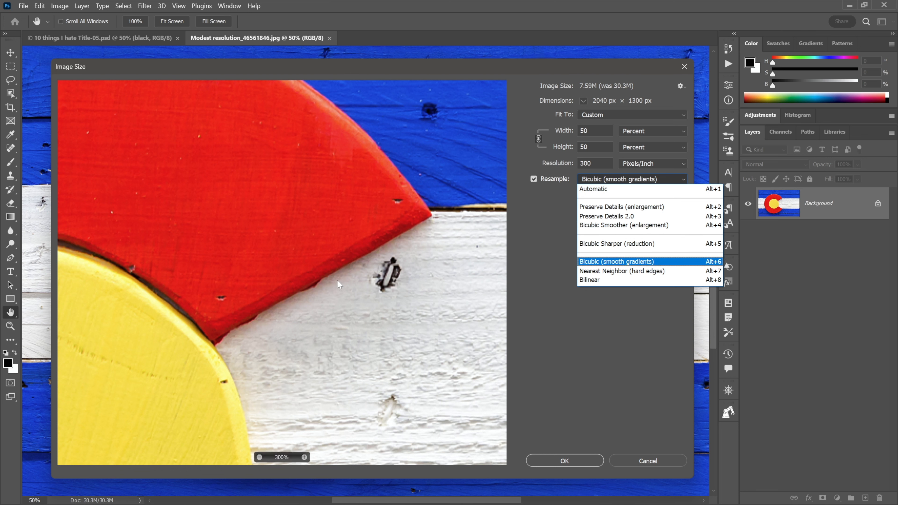
left_click(634, 245)
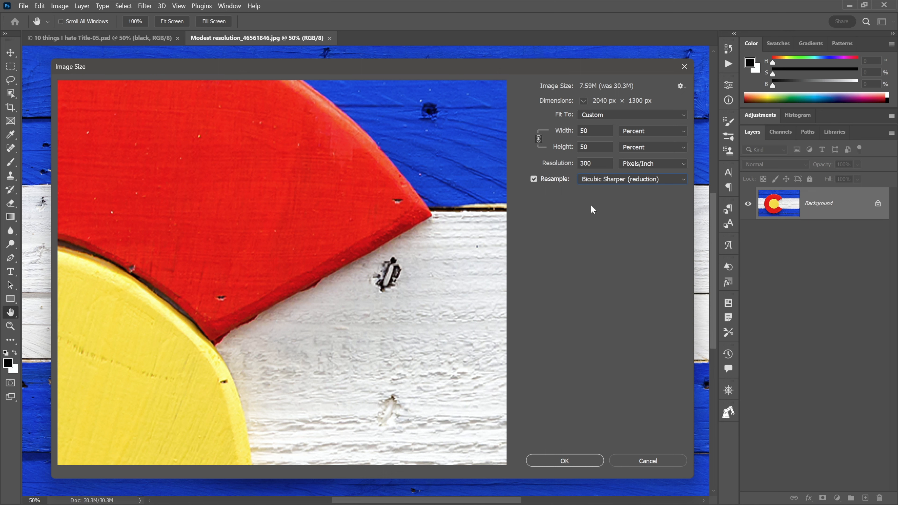
Apply the 50 percent reduction with Bicubic (smooth gradients) resampling and view the resized image at 100%
left_click(590, 184)
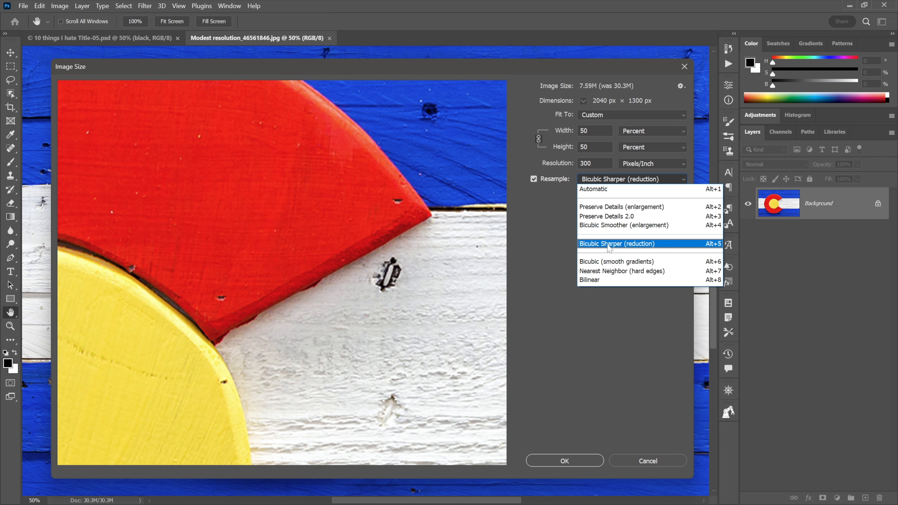
left_click(653, 264)
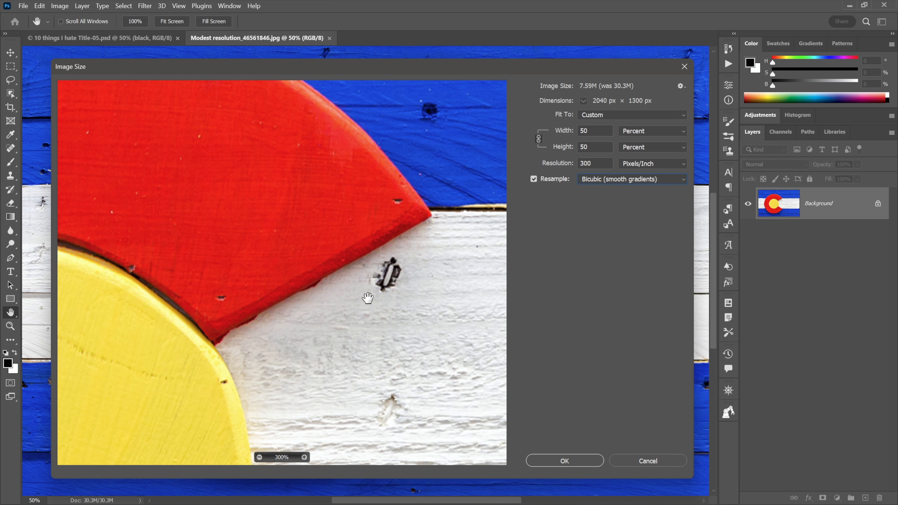
left_click(579, 461)
key("ctrl+0")
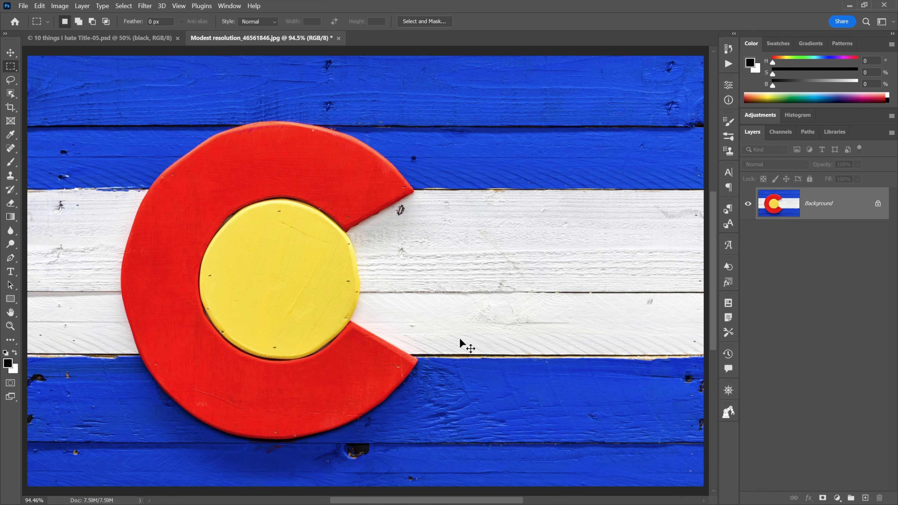
key("ctrl+1")
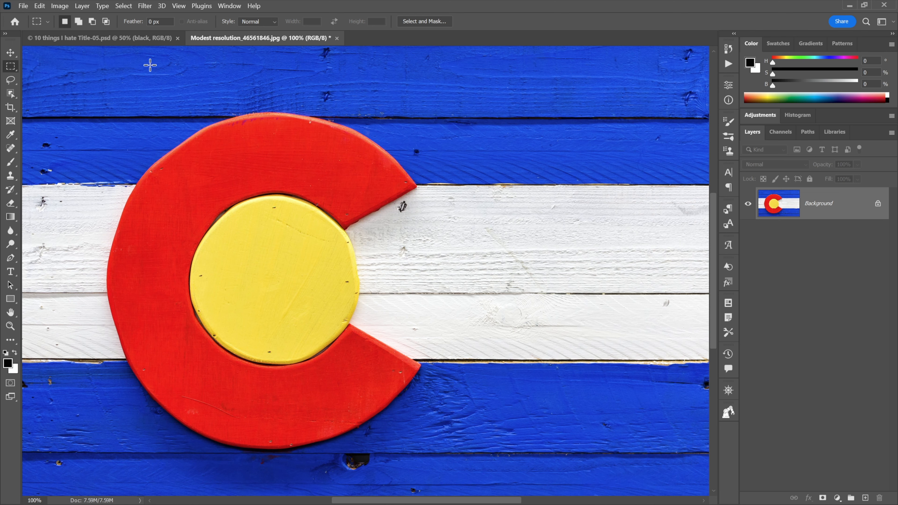
Open Image Size for 10 things I hate Title-05.psd and set the width to 200 percent with Automatic resampling
left_click(145, 39)
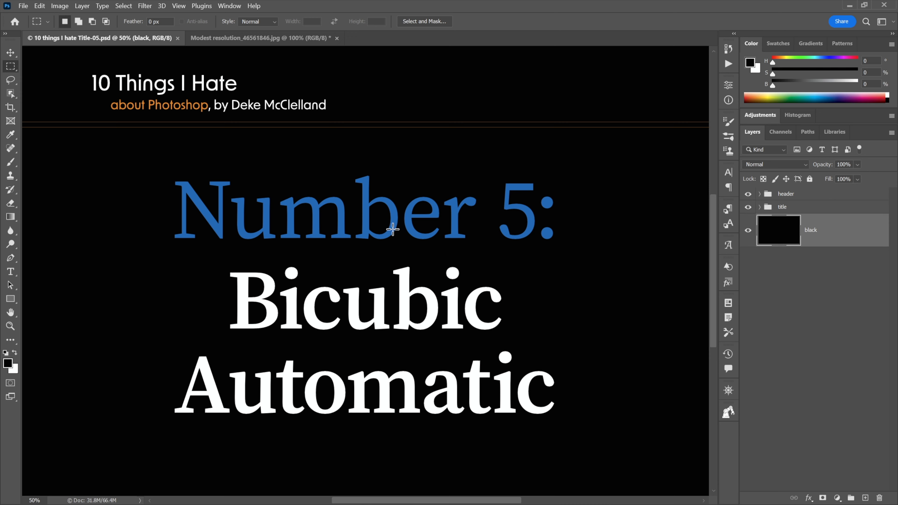
left_click(59, 6)
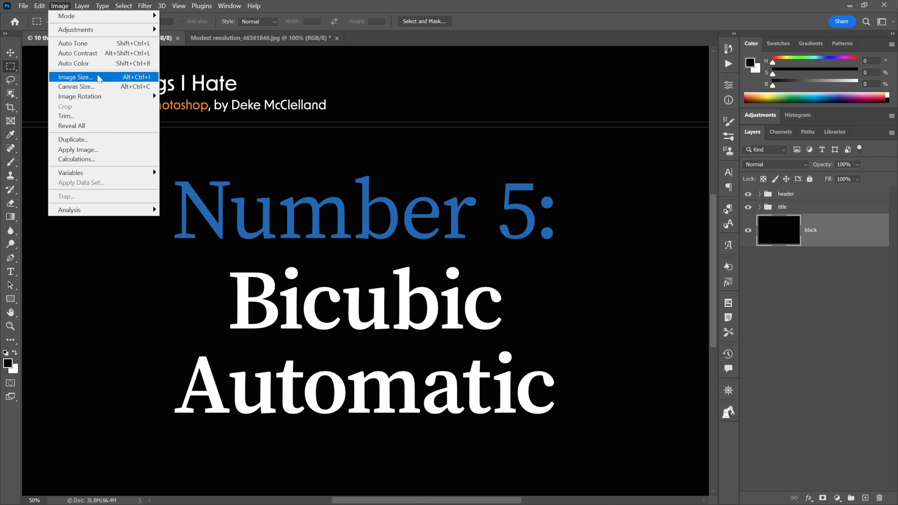
left_click(75, 77)
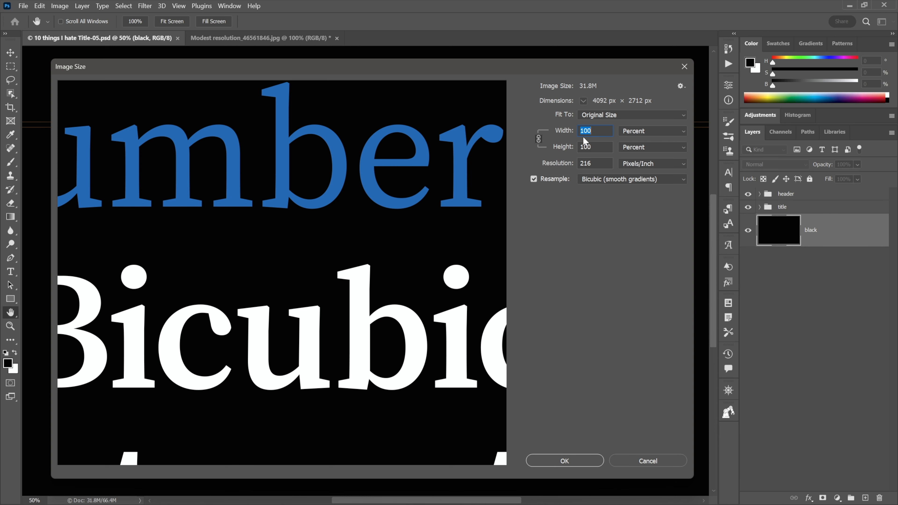
type("200")
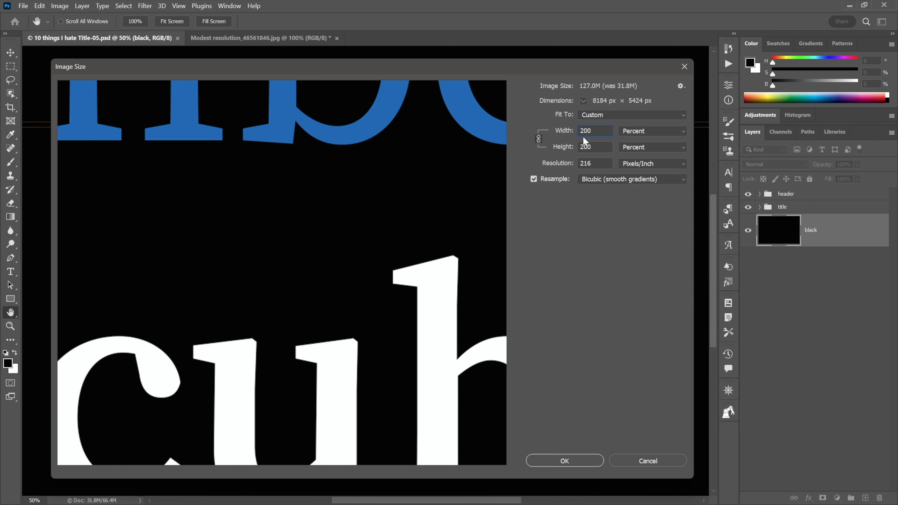
left_click(615, 181)
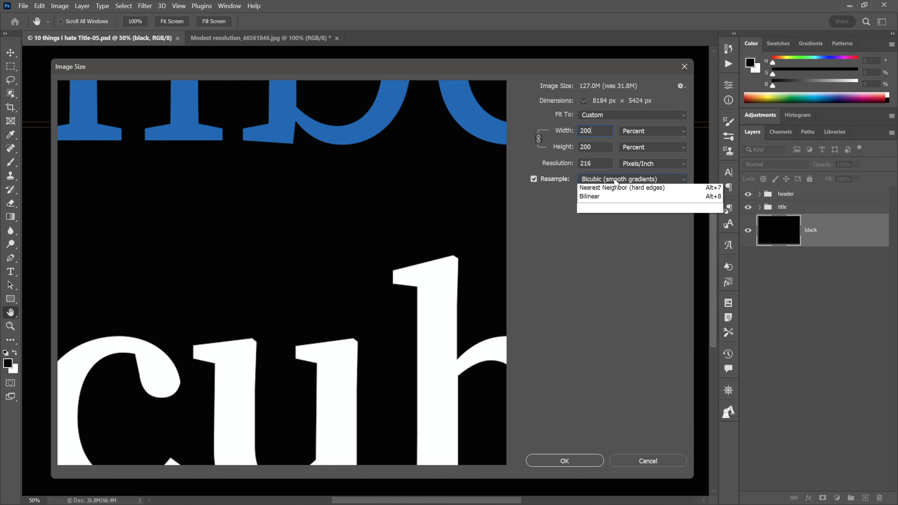
left_click(617, 190)
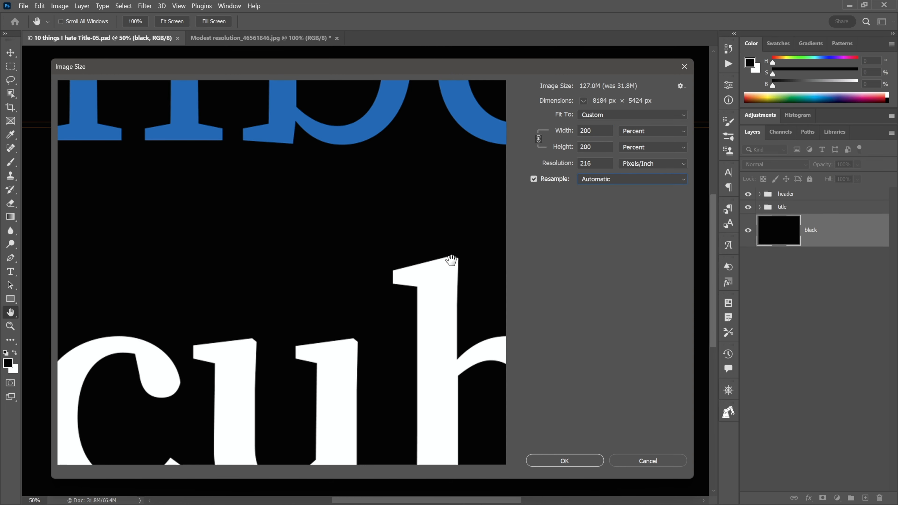
Reposition the Image Size dialog and examine the edges of the blue 5 in the preview at 300%
left_click_drag(510, 71, 269, 93)
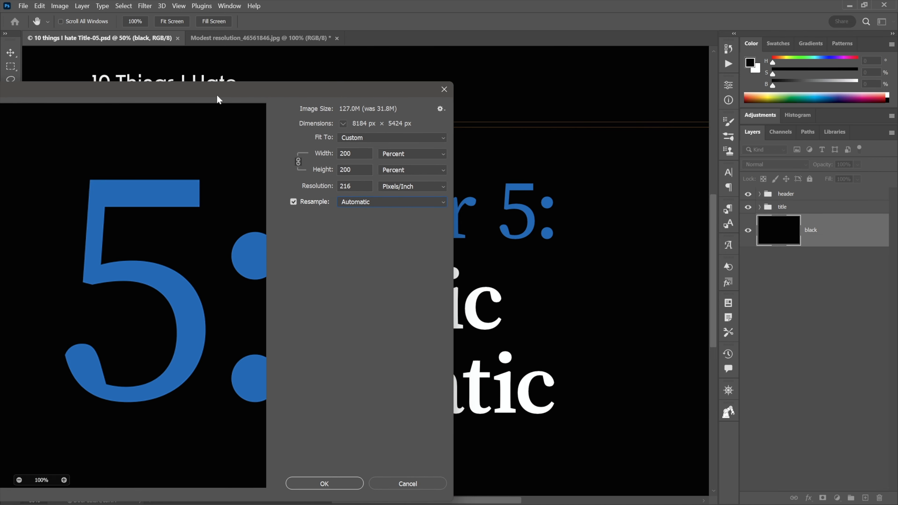
left_click_drag(208, 93, 437, 67)
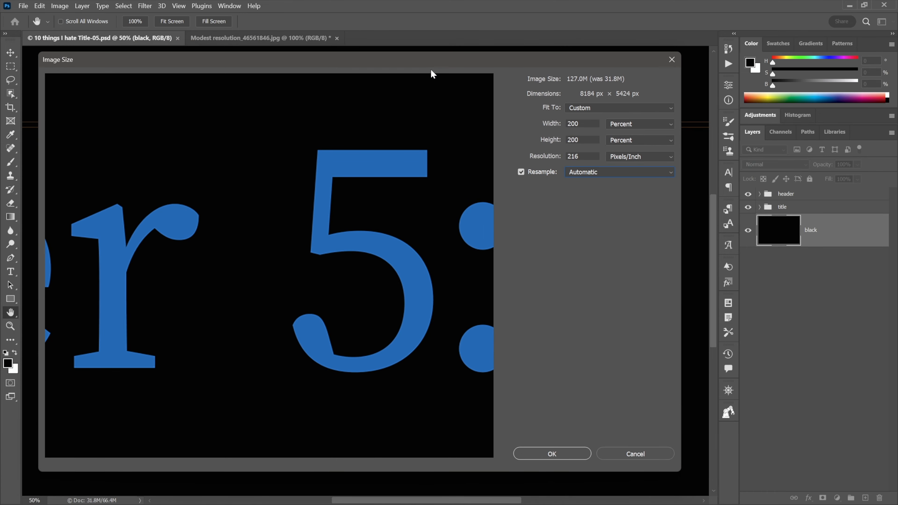
mouse_move(370, 183)
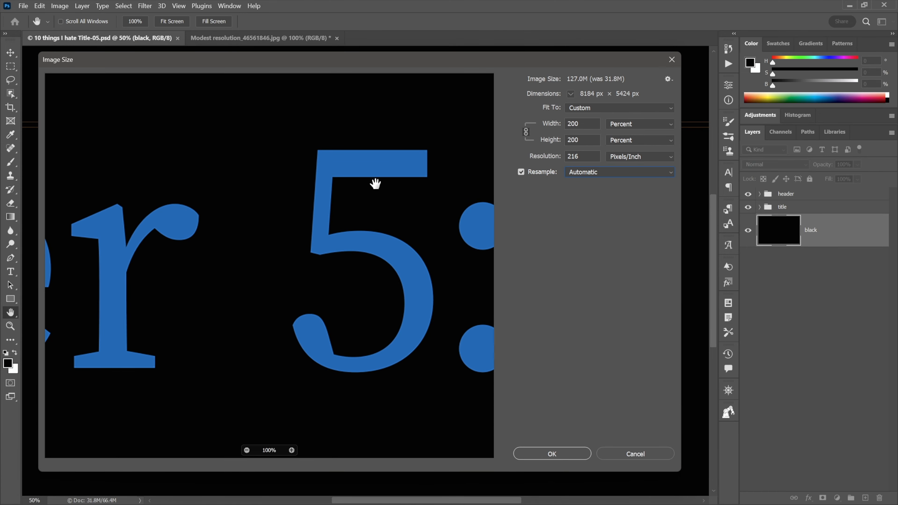
left_click(292, 449)
left_click(292, 450)
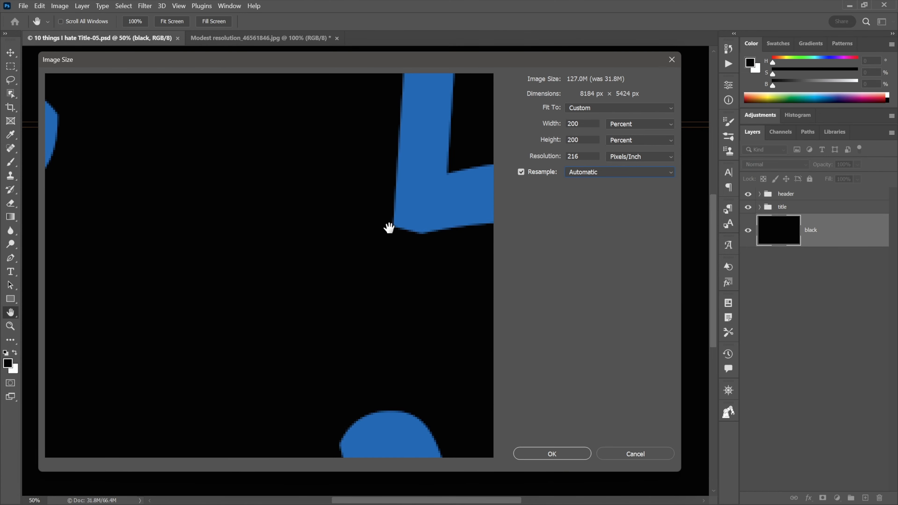
left_click_drag(391, 227, 156, 332)
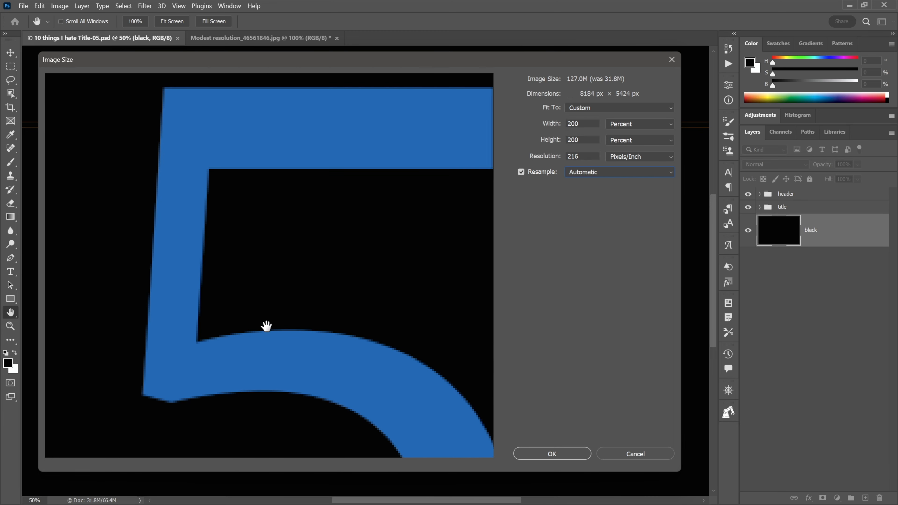
Set resampling to Preserve Details (enlargement) and magnify the preview of the 5's lower corner to 400%
left_click(607, 173)
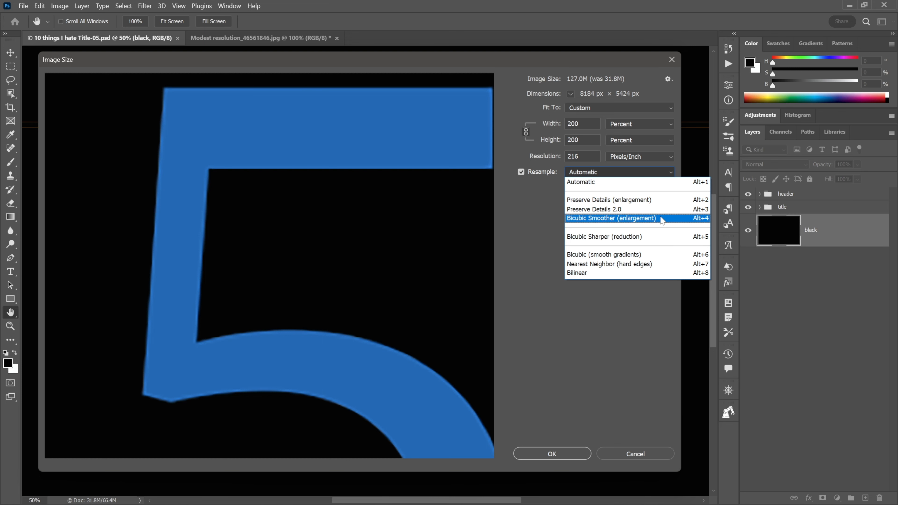
left_click(659, 200)
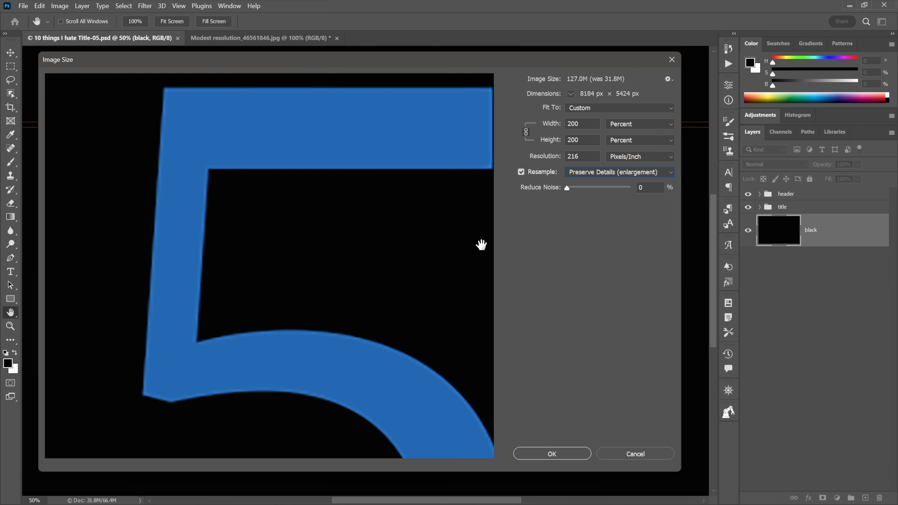
left_click_drag(225, 361, 289, 334)
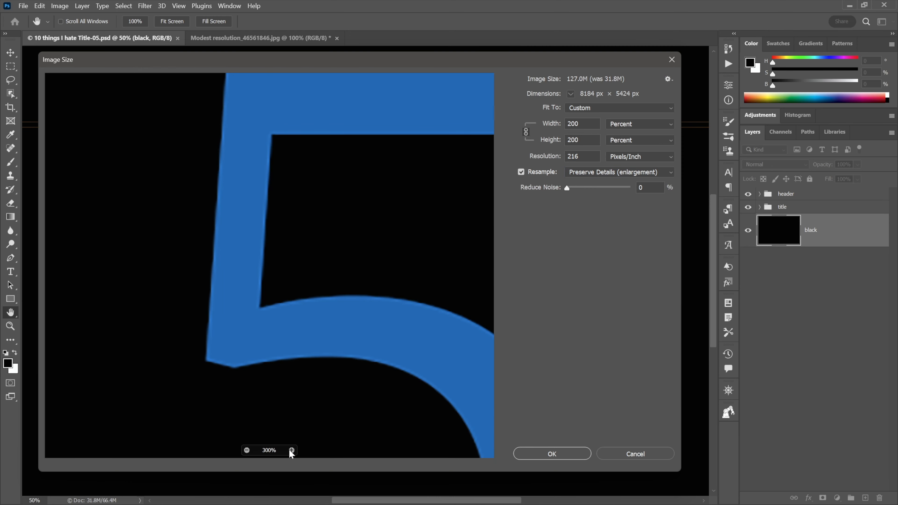
left_click(291, 450)
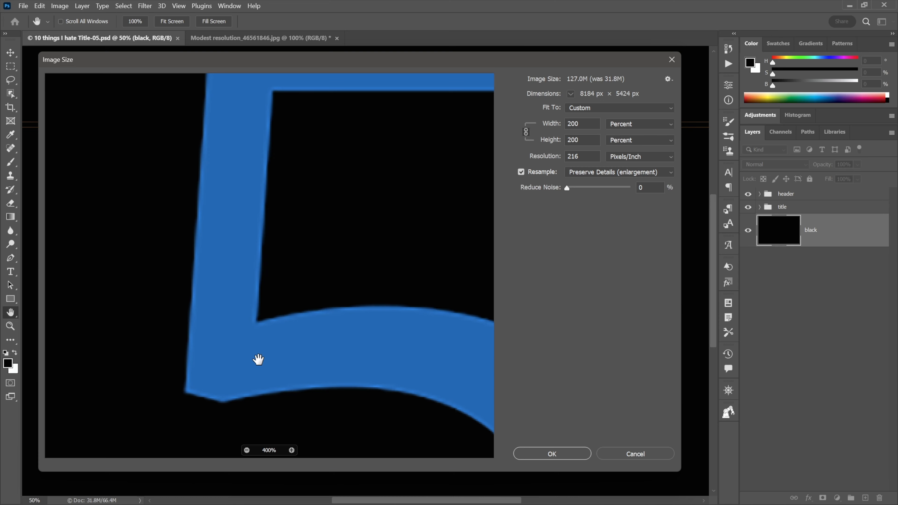
Compare Bicubic (smooth gradients) on the 5's edges, returning the resampling to Preserve Details (enlargement)
left_click(610, 173)
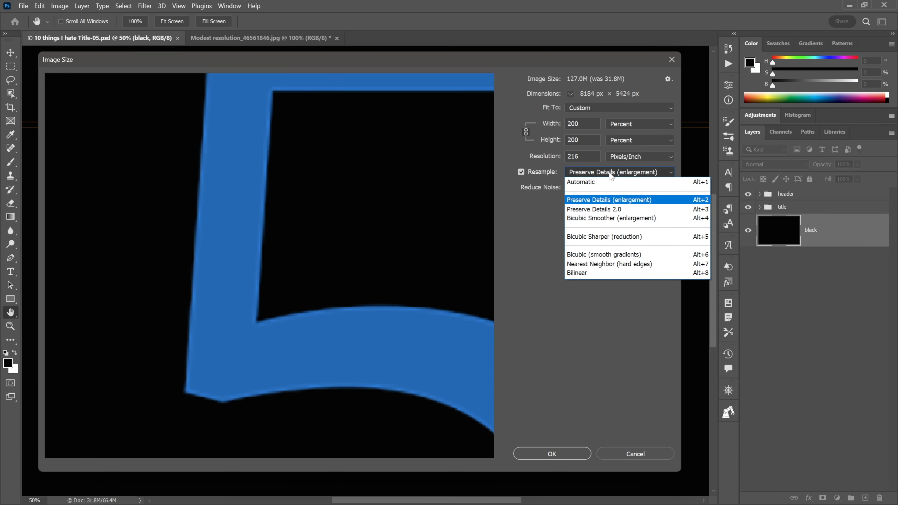
left_click(650, 256)
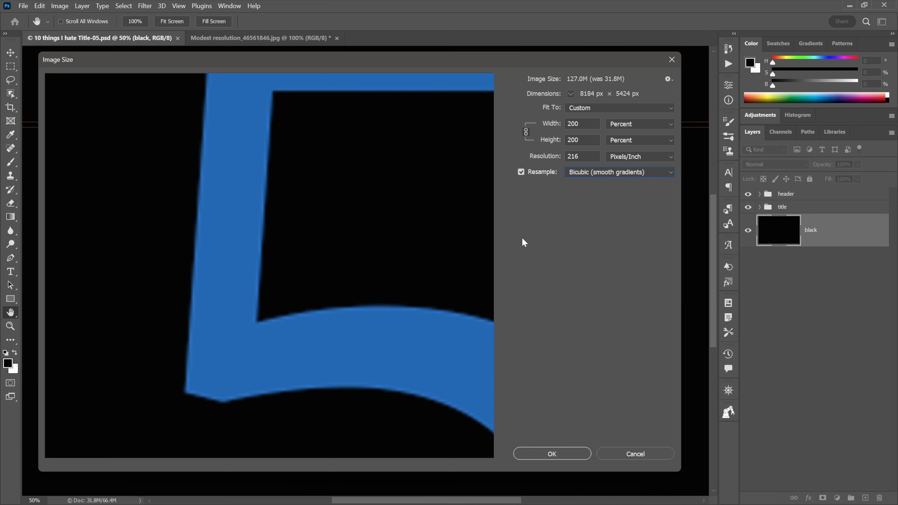
left_click(589, 173)
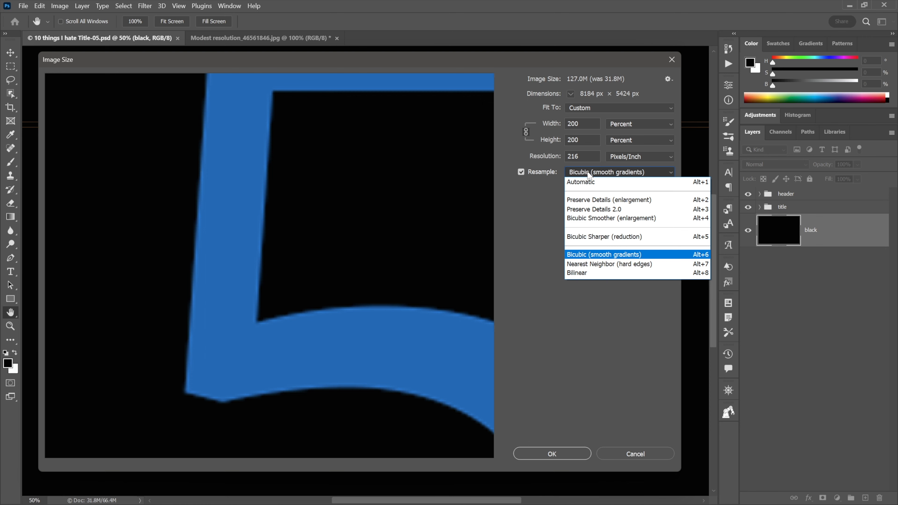
left_click(648, 201)
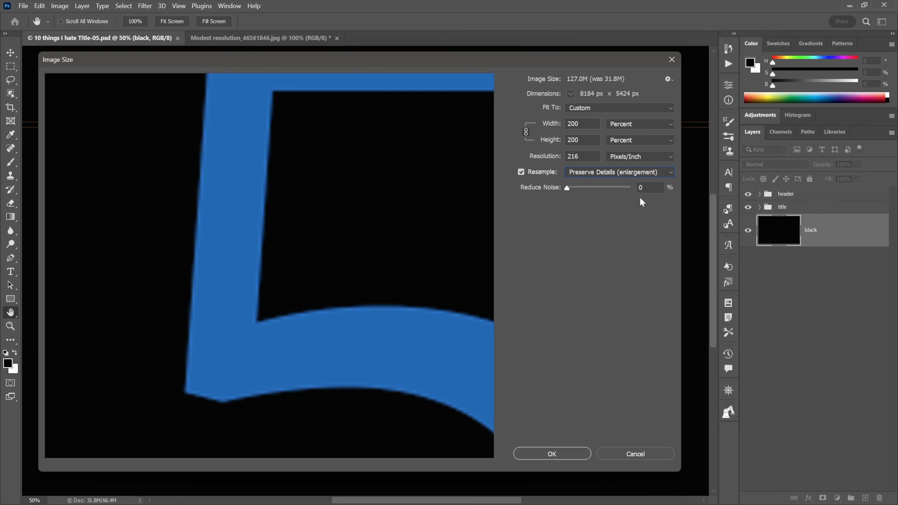
Compare Preserve Details 2.0 with Preserve Details (enlargement) on the 5's edges and cancel the image resize
left_click(621, 174)
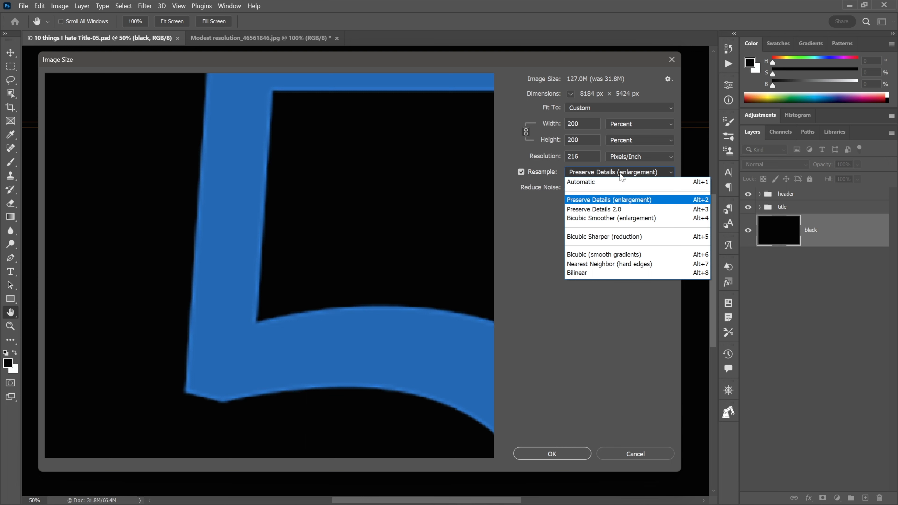
left_click(631, 208)
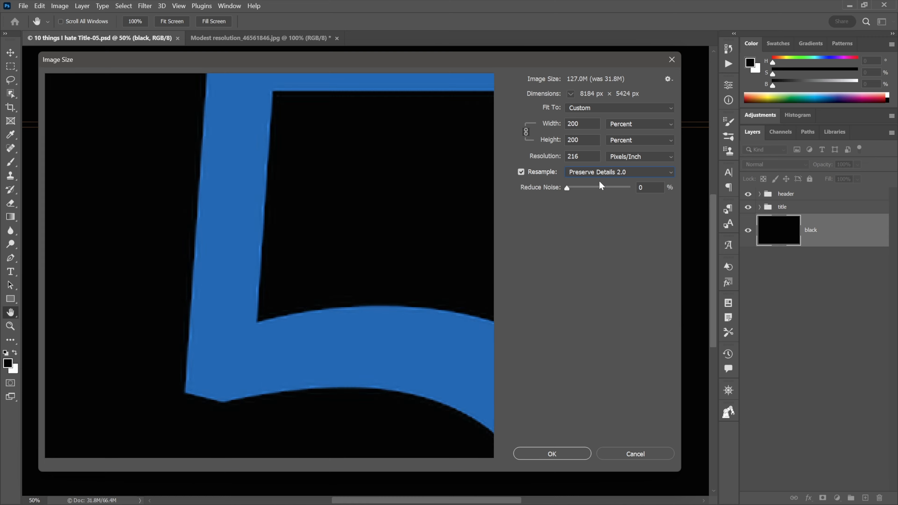
left_click(596, 173)
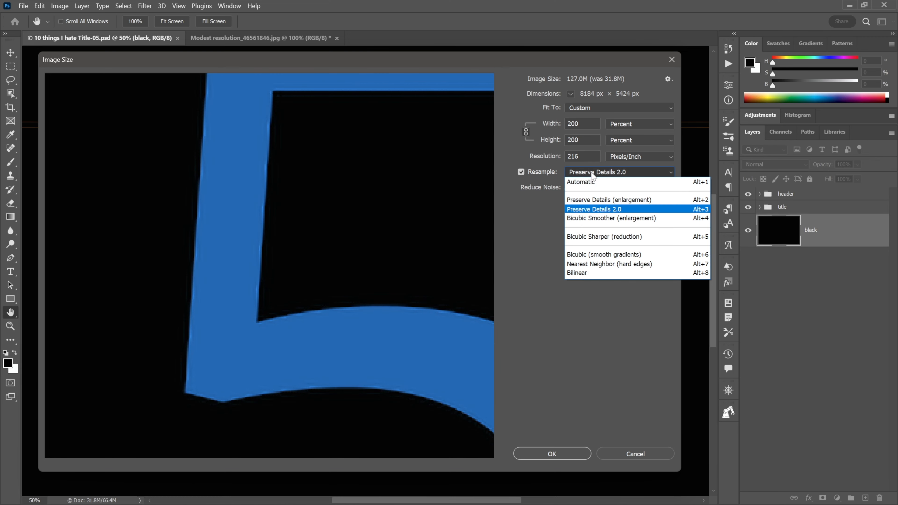
left_click(626, 210)
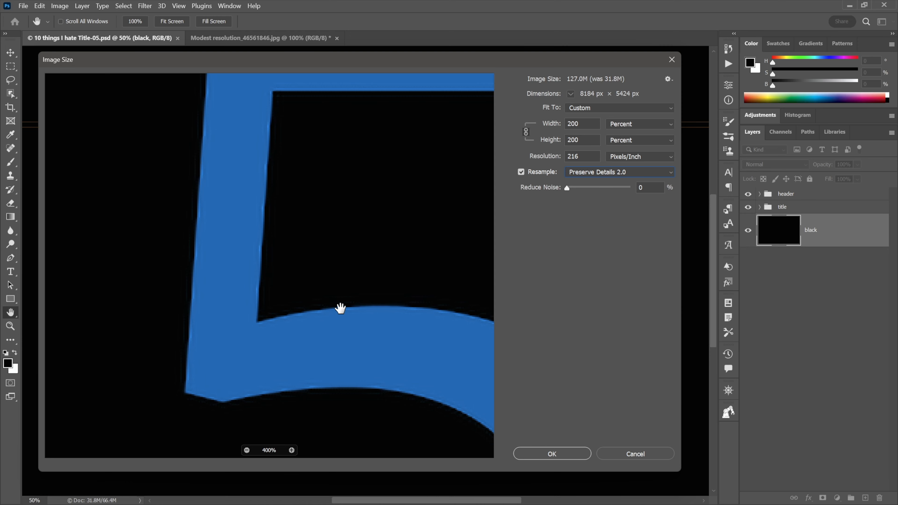
left_click(582, 174)
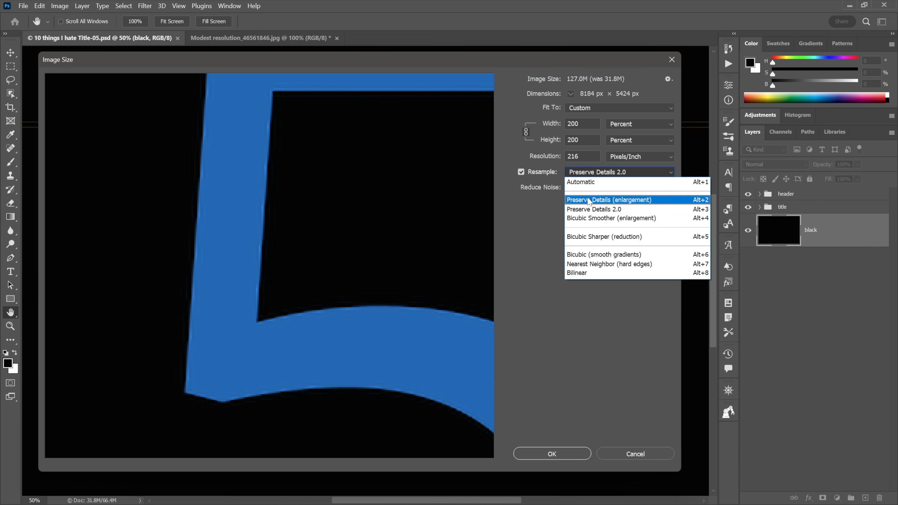
left_click(588, 200)
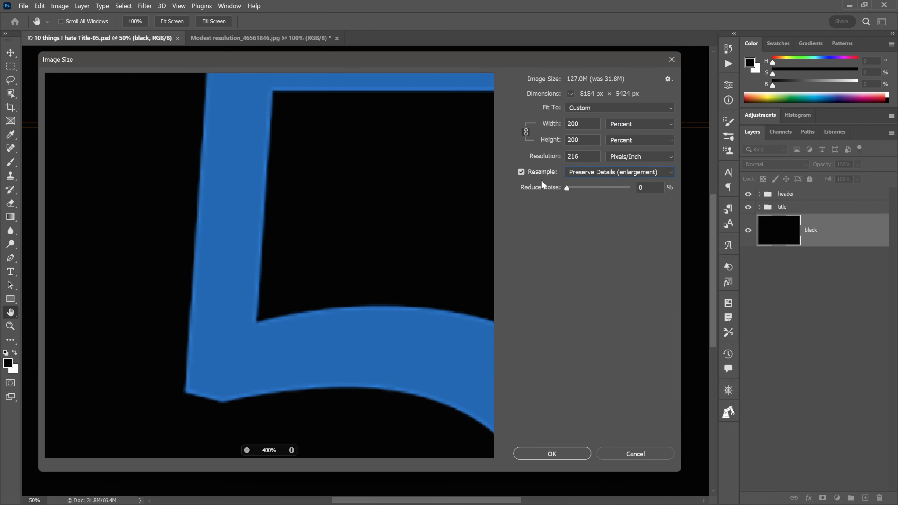
left_click(586, 176)
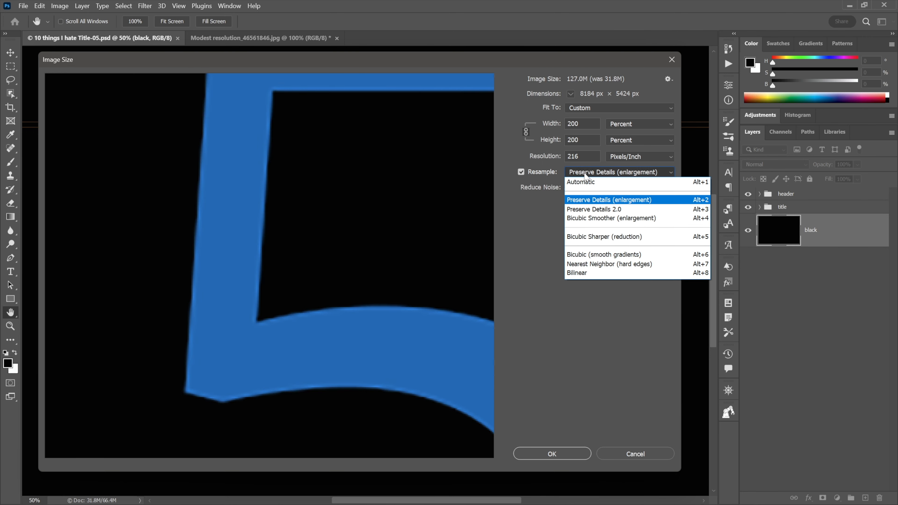
left_click(625, 213)
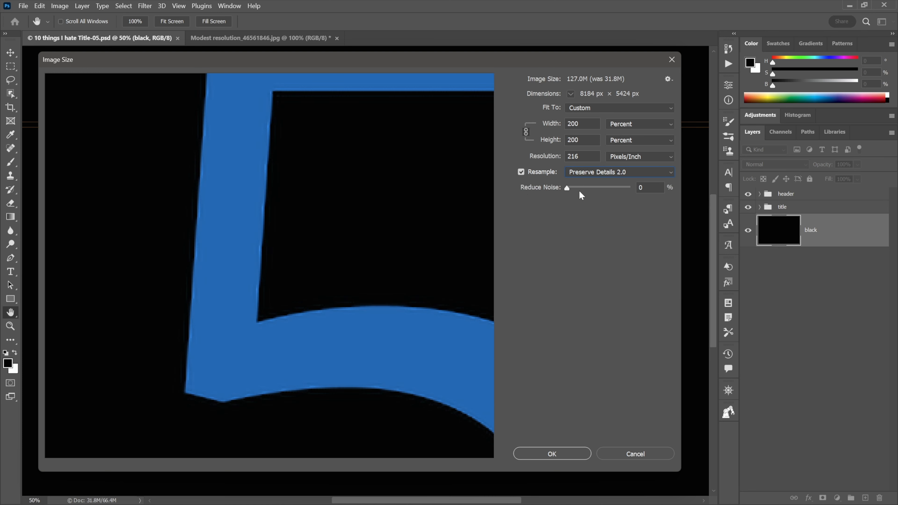
left_click(609, 457)
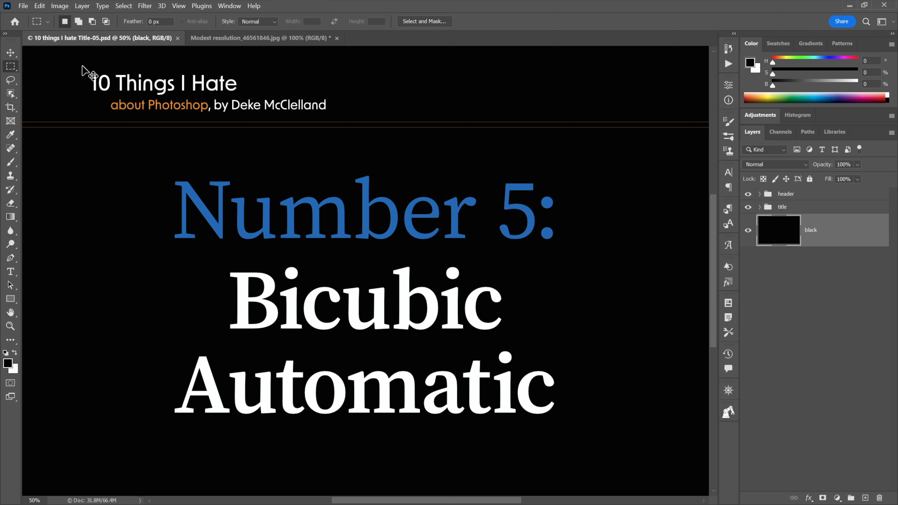
Set the general Image Interpolation preference to Bicubic (best for smooth gradients)
key("i")
key("ctrl+k")
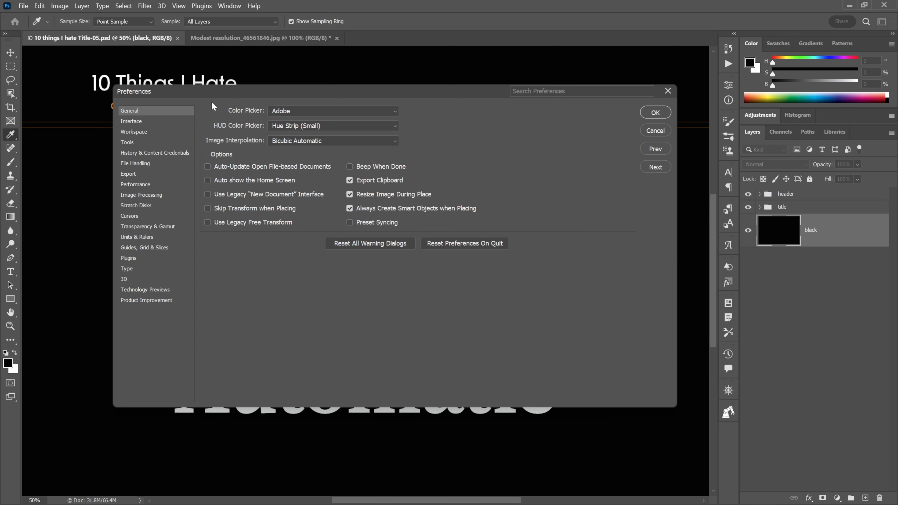
left_click(340, 142)
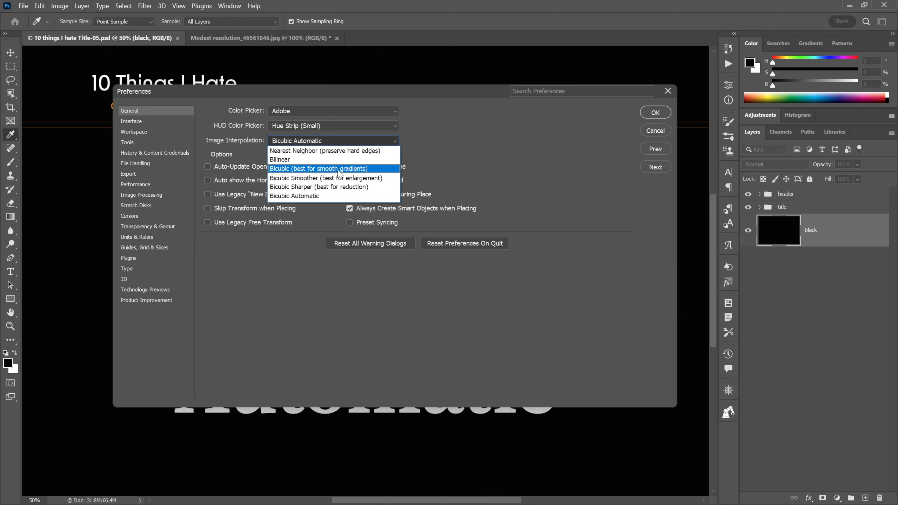
left_click(378, 169)
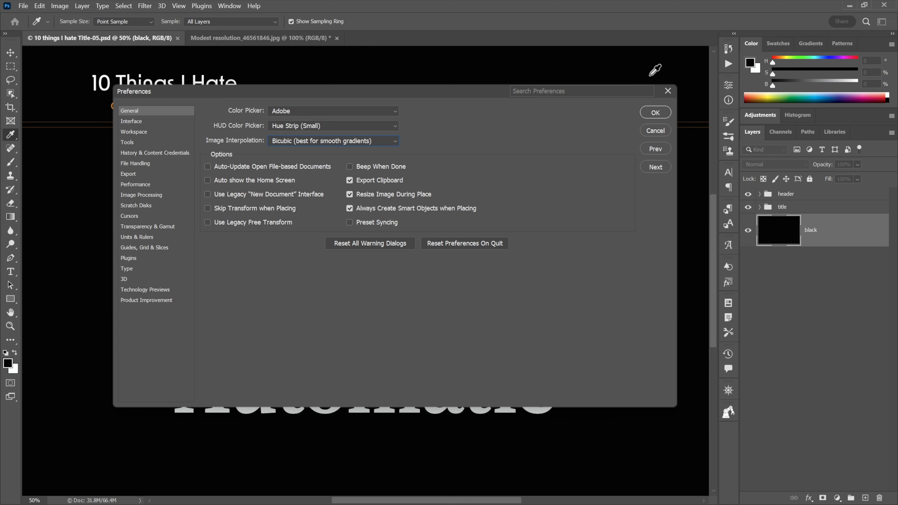
left_click(648, 110)
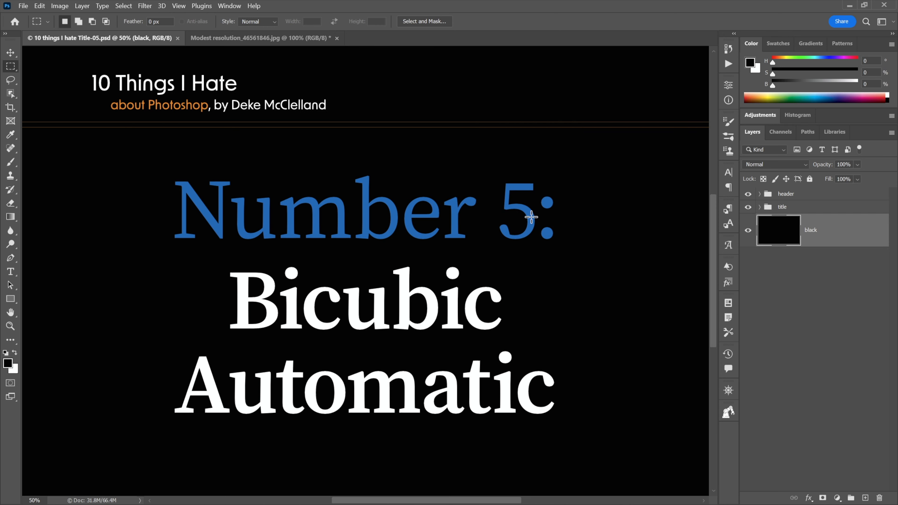
left_click(23, 6)
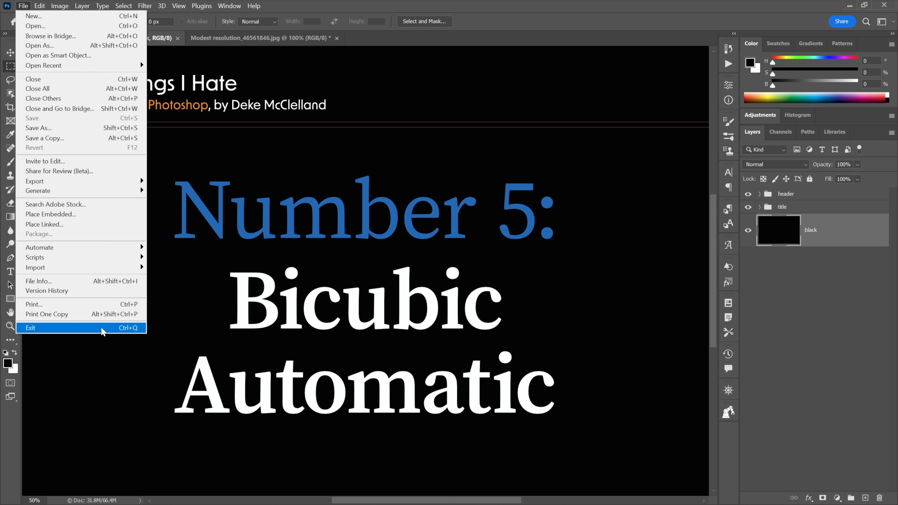
key("Escape")
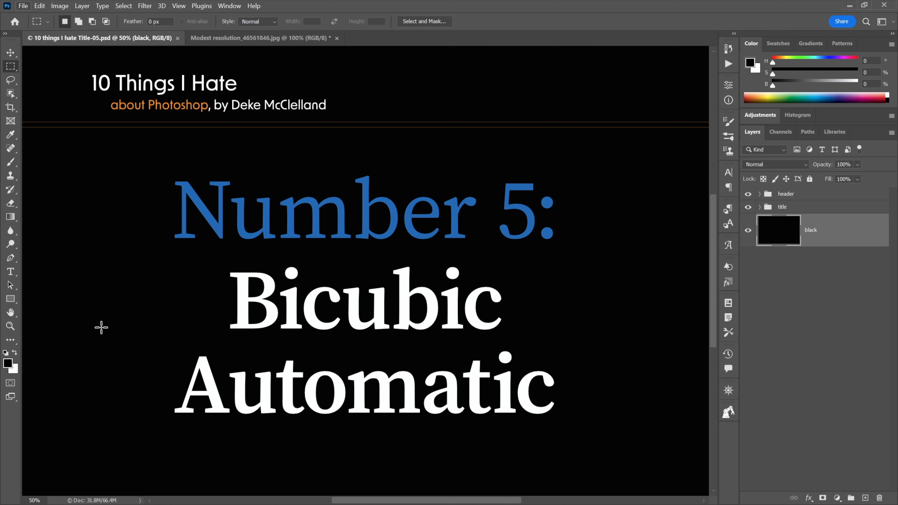
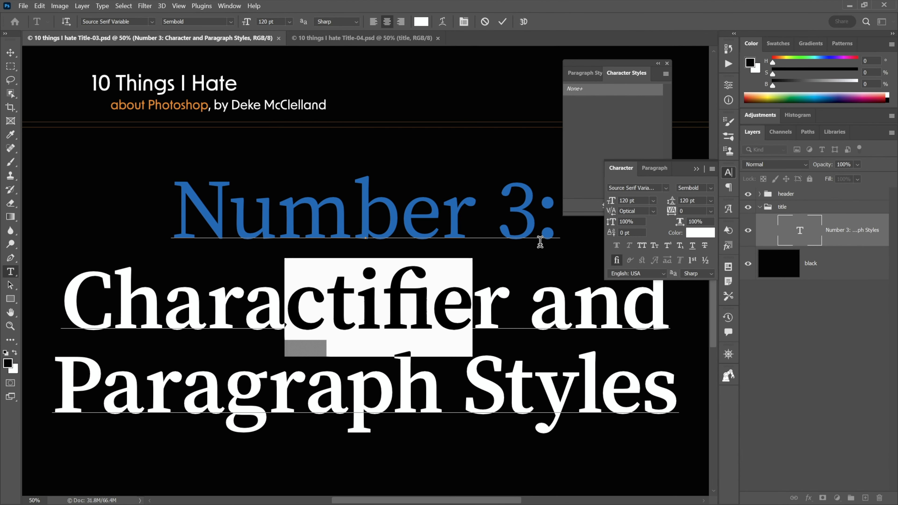
Create a new character style from the selected letters in "Charactifier", undo the operation, and check the undo and redo commands
left_click(695, 170)
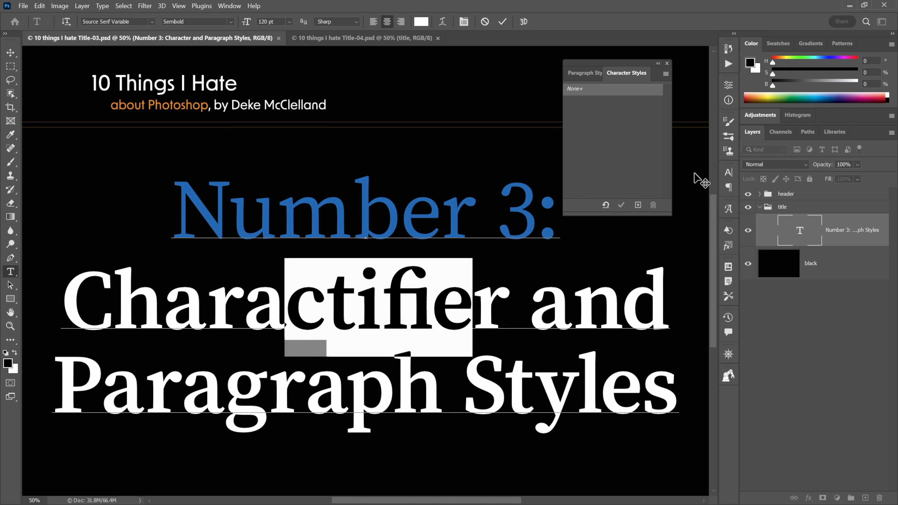
mouse_move(313, 289)
left_click(639, 206)
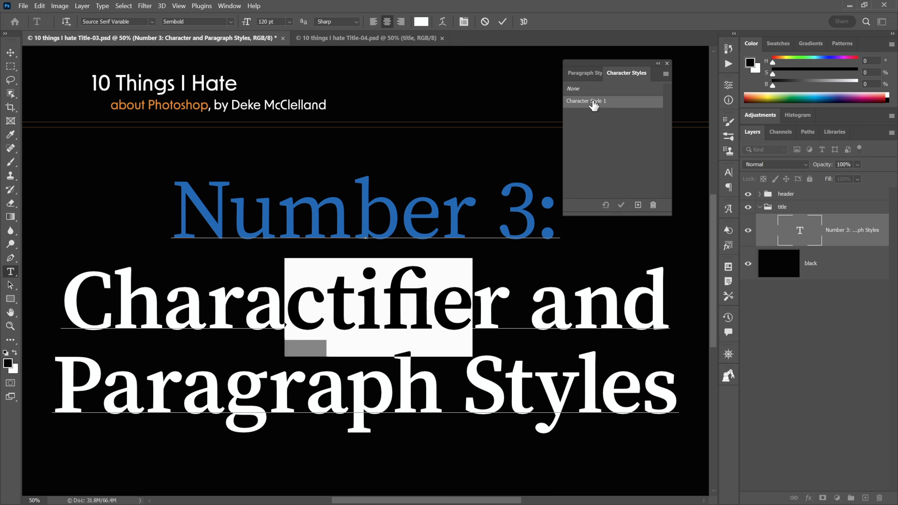
left_click(622, 121)
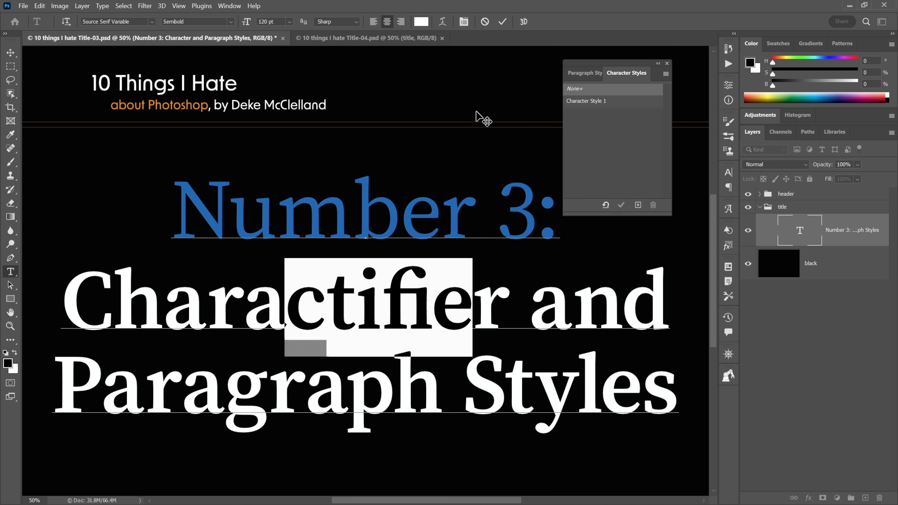
left_click(40, 6)
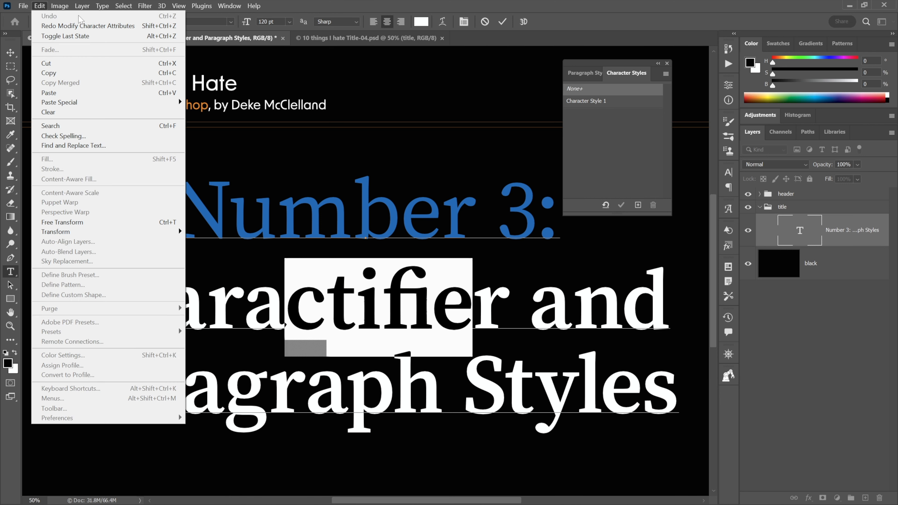
key("Escape")
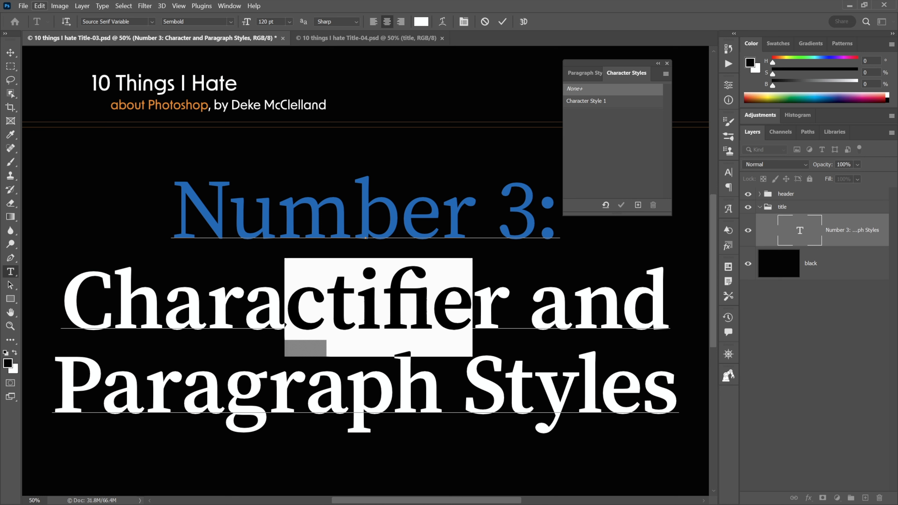
Create a second character style from the selected letters, undo the operation, and check which undo commands are available
left_click(639, 206)
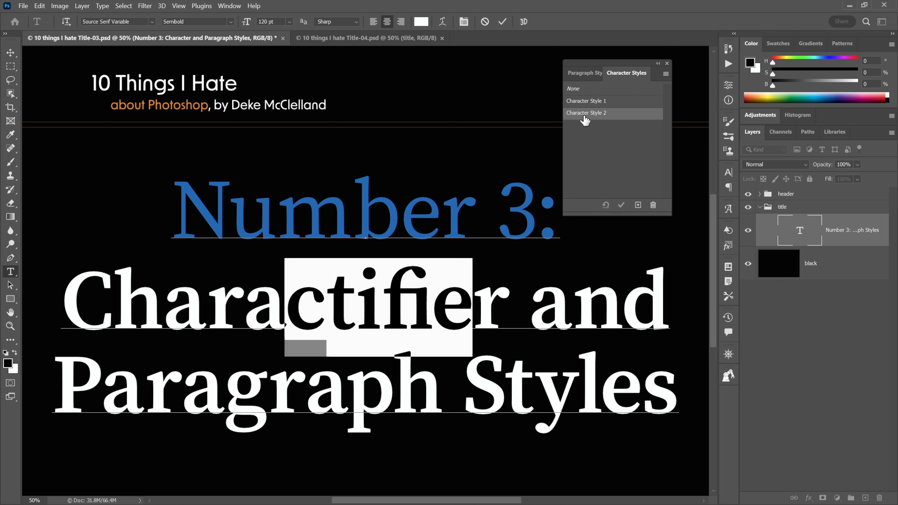
key("ctrl+z")
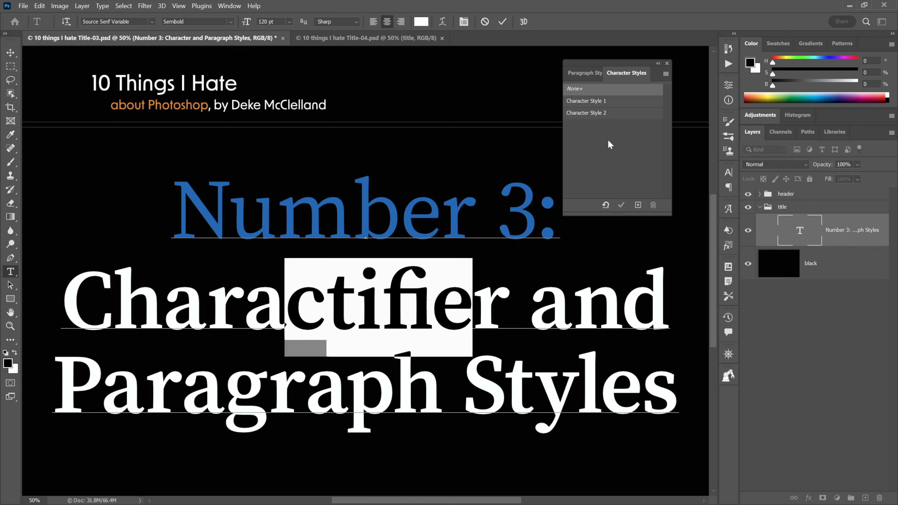
left_click(40, 6)
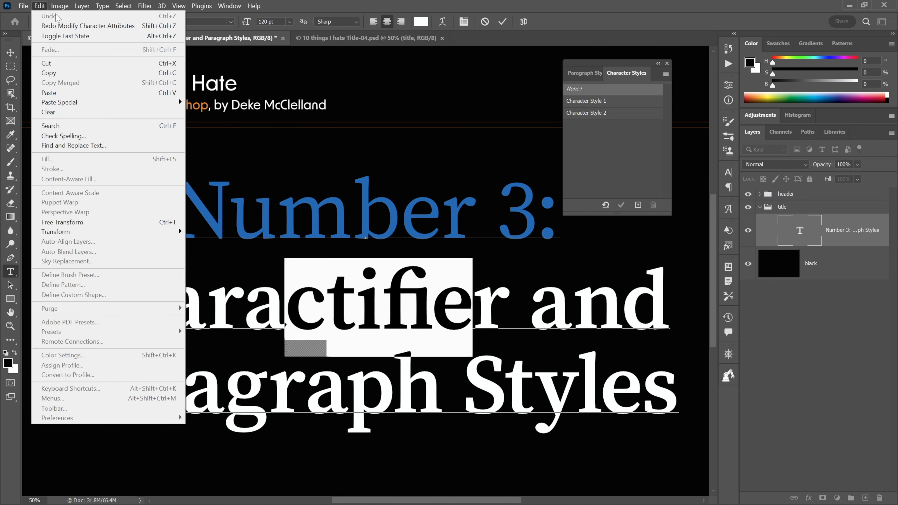
left_click(39, 6)
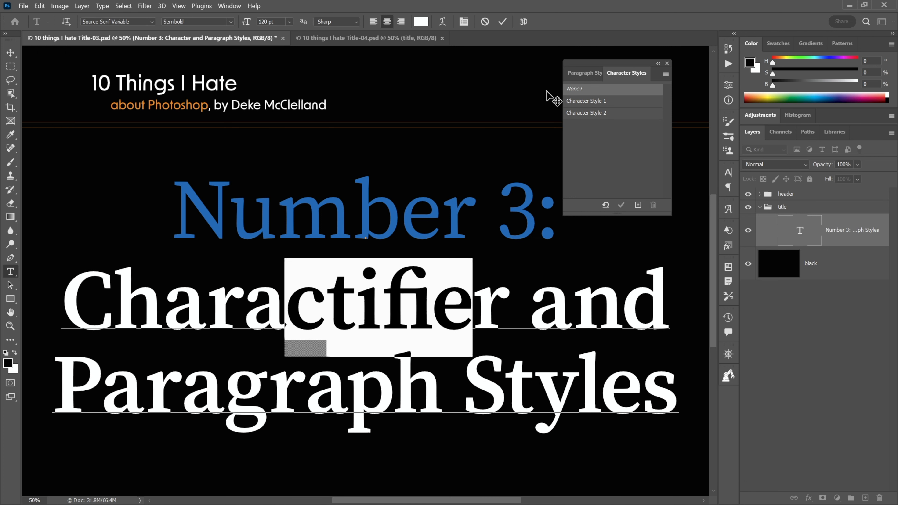
Revert the document to its History snapshot, and check the character styles in 10 things I hate Title-04.psd before returning to Title-03.psd
left_click(726, 50)
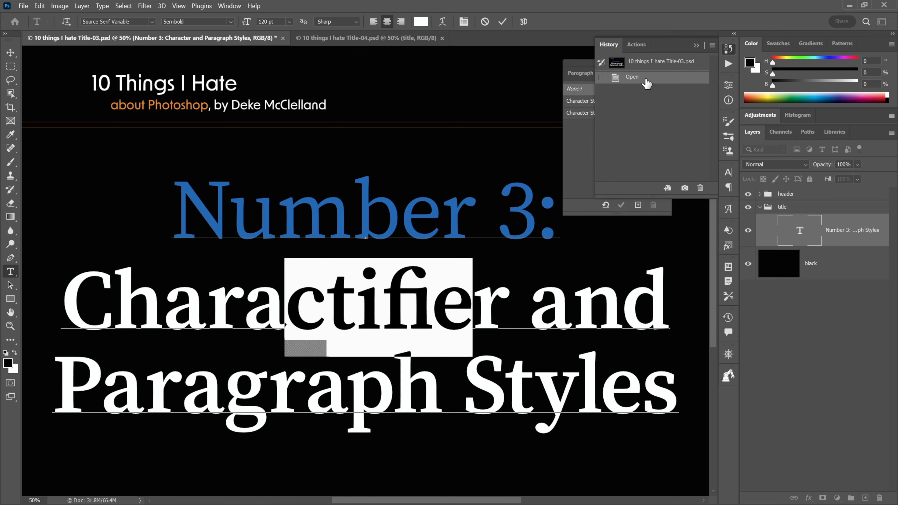
left_click(651, 63)
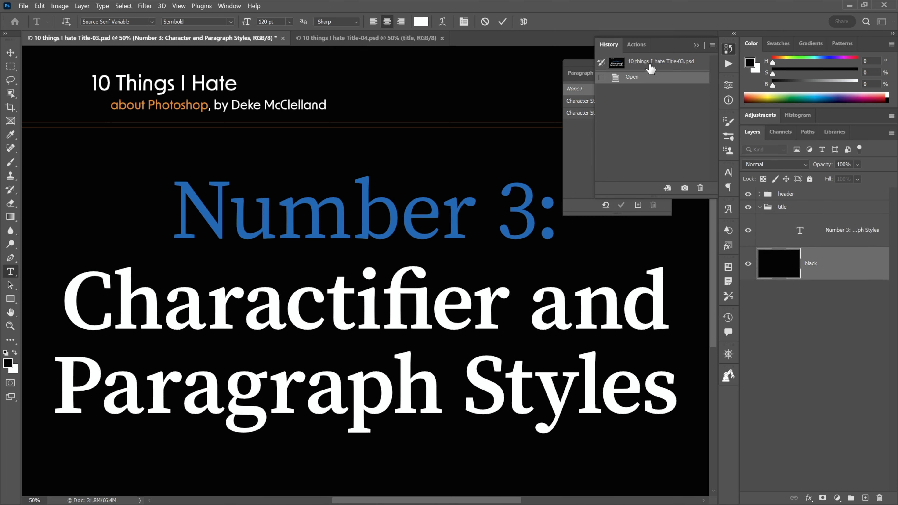
left_click(695, 47)
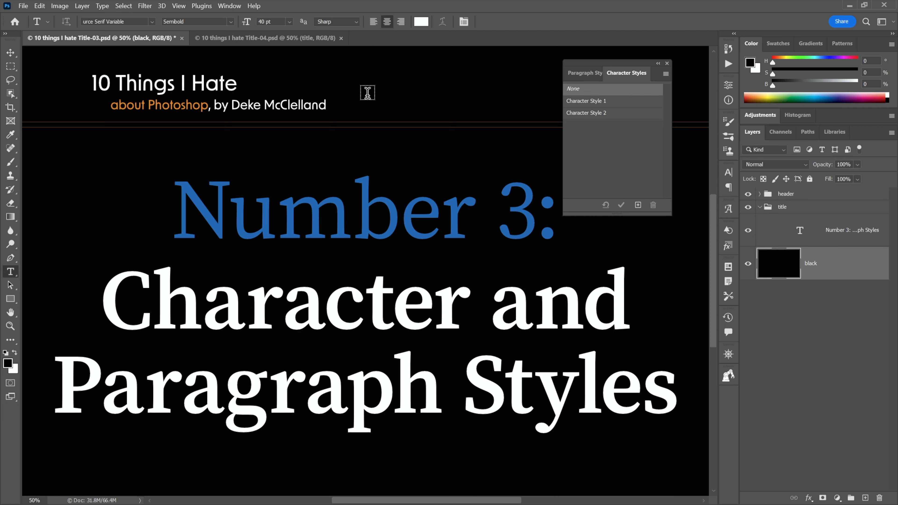
left_click(259, 39)
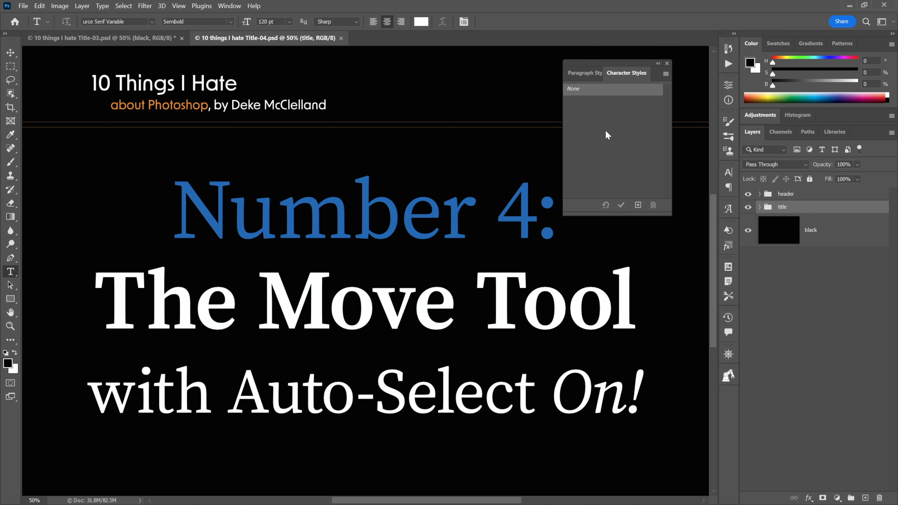
left_click(166, 39)
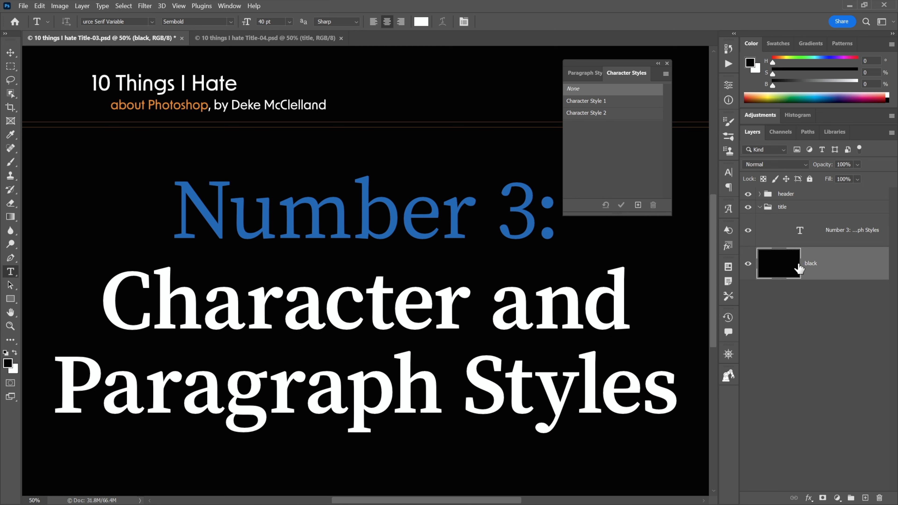
Review the Basic Character Formats and OpenType Features of Character Style 2, and rename the style "white semibold 120pt"
left_click(588, 114)
double_click(588, 115)
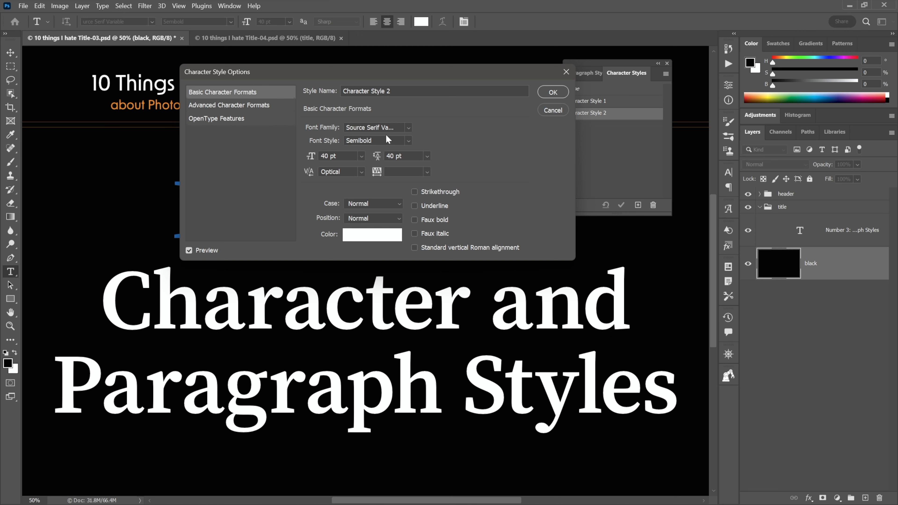
left_click(230, 122)
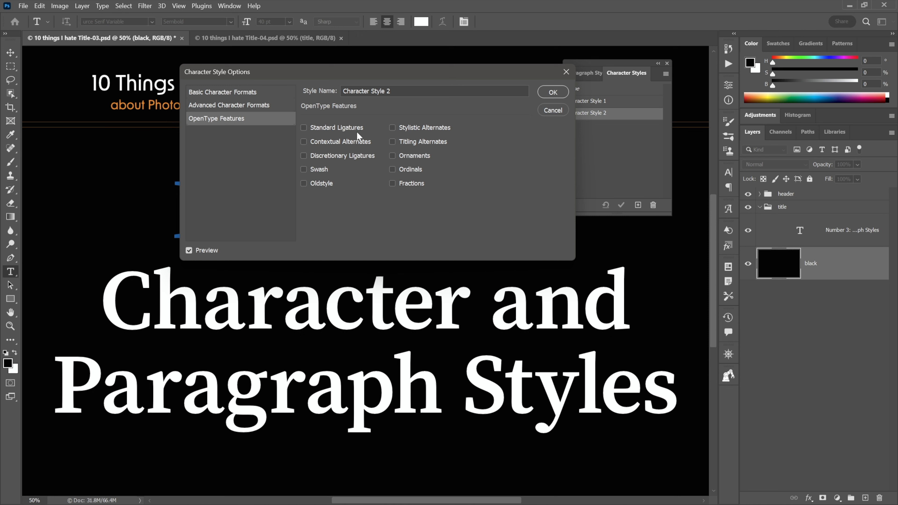
left_click(247, 96)
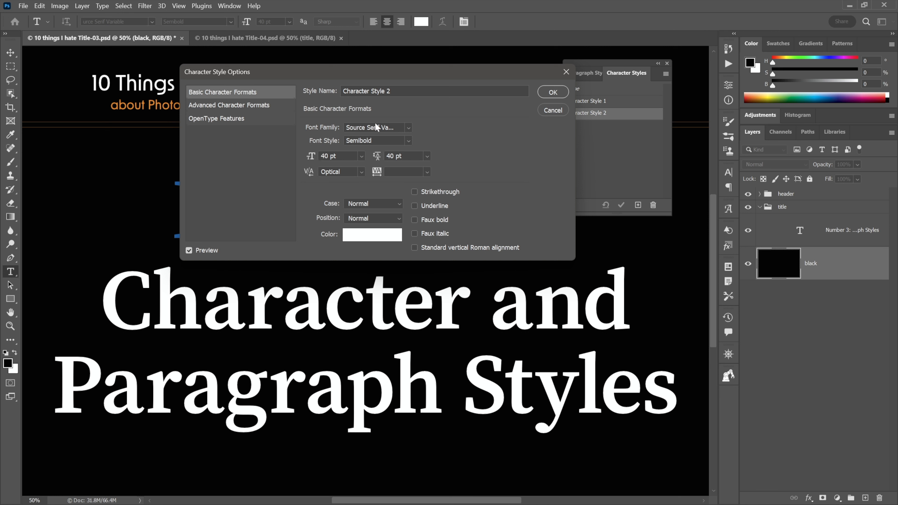
left_click_drag(392, 91, 338, 94)
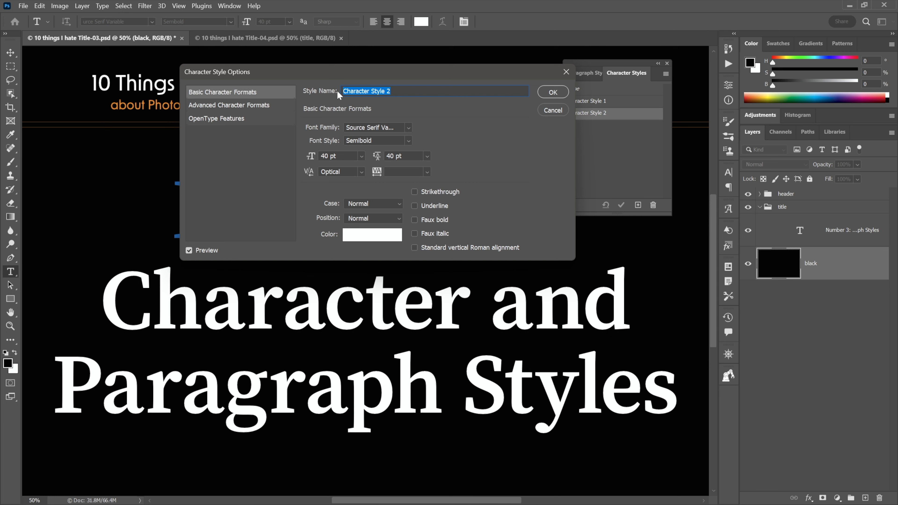
type("white semibold 120pt")
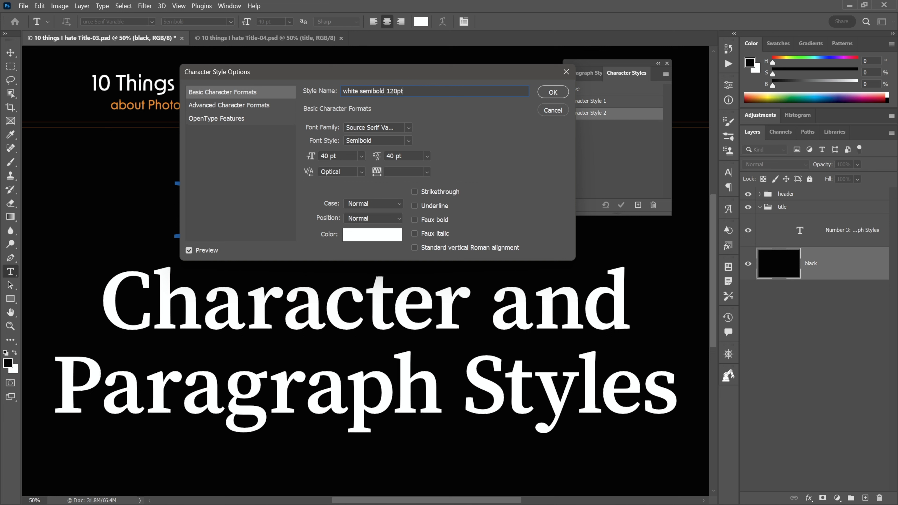
Confirm the style options and apply the "white semibold 120pt" character style to the letters "mbe" in "Number 3:"
left_click(553, 93)
left_click(393, 299)
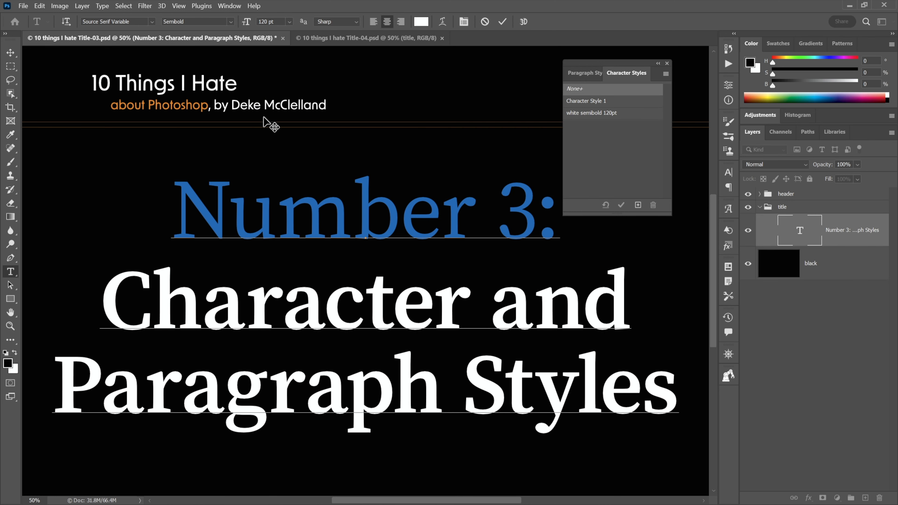
left_click(303, 220)
left_click_drag(303, 220, 431, 226)
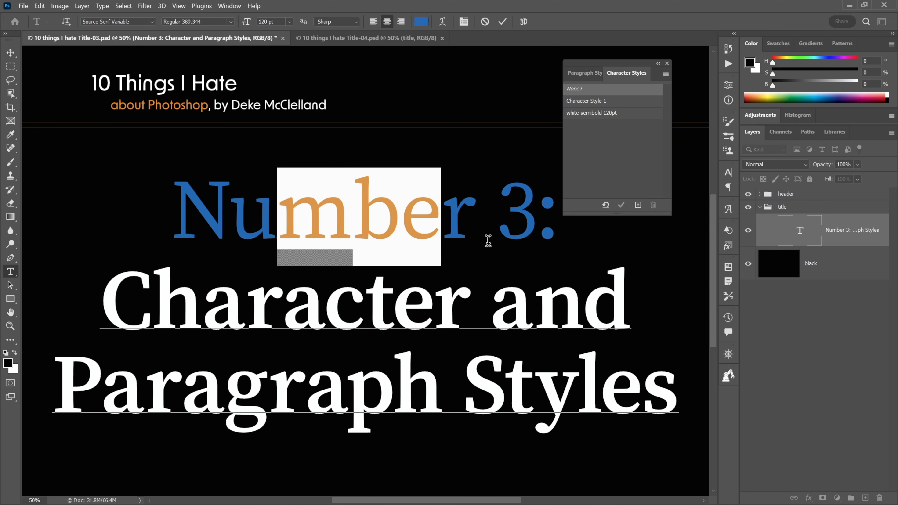
left_click(625, 116)
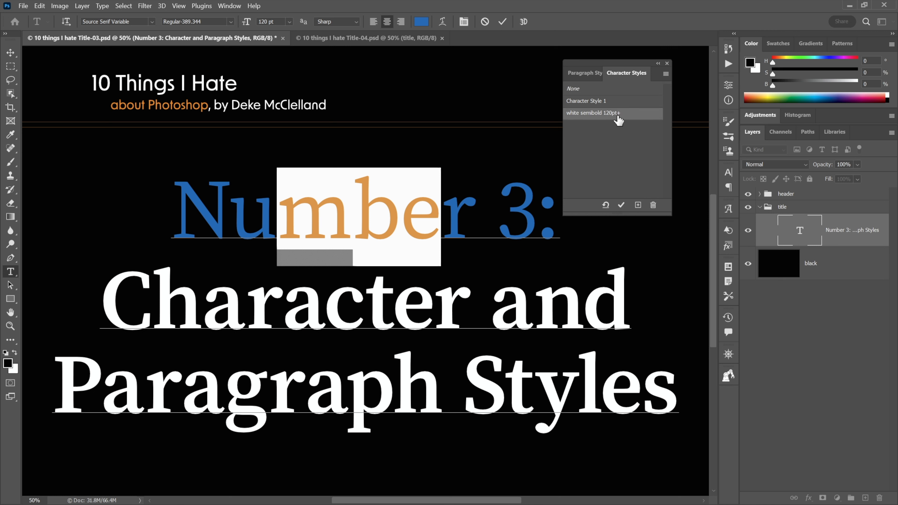
Reselect the letters "mbe", clear their overrides of "white semibold 120pt", and compare the style assignment inside and outside the changed letters
left_click(450, 217)
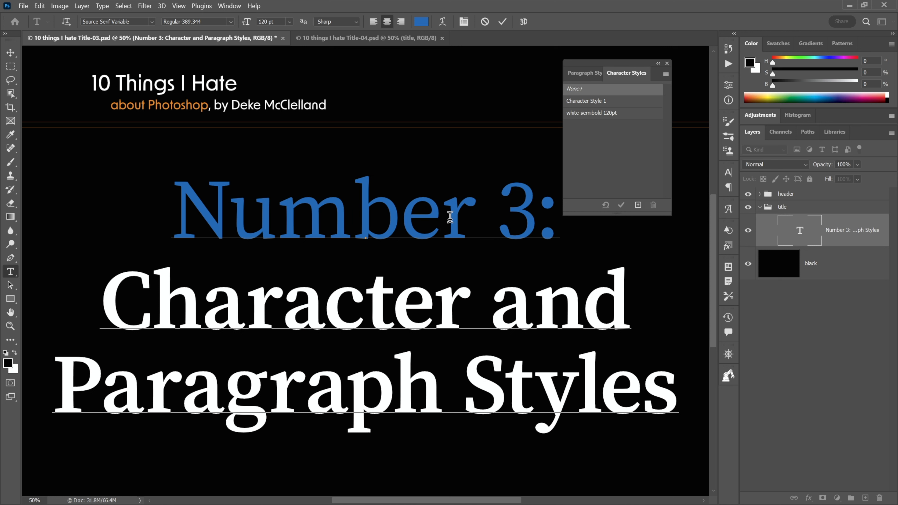
left_click_drag(442, 216, 274, 218)
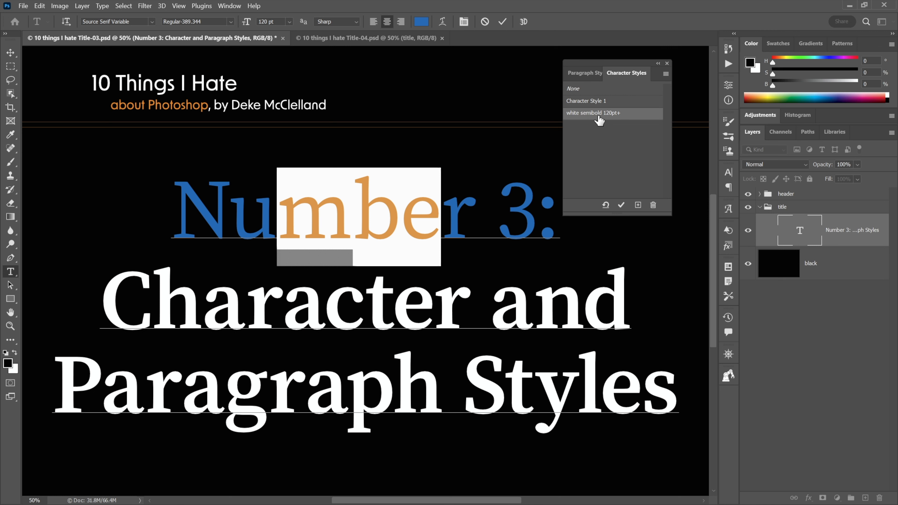
left_click(606, 208)
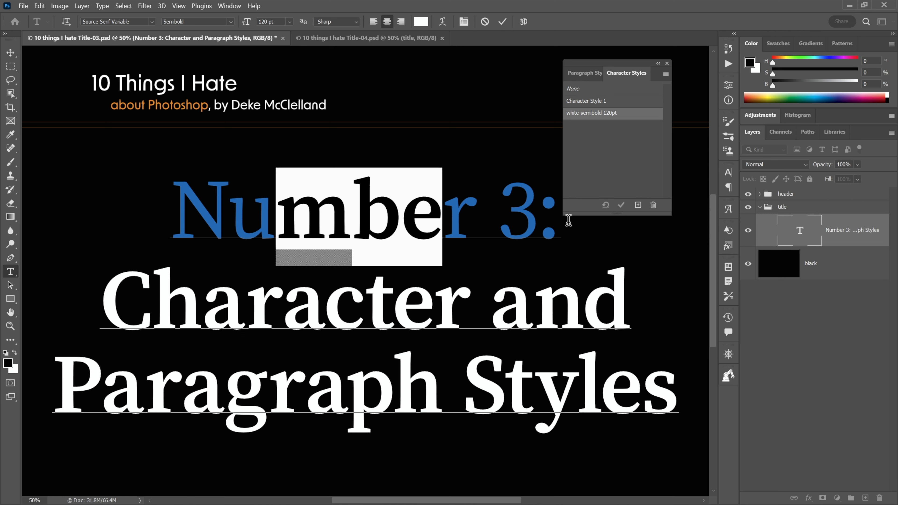
left_click(487, 220)
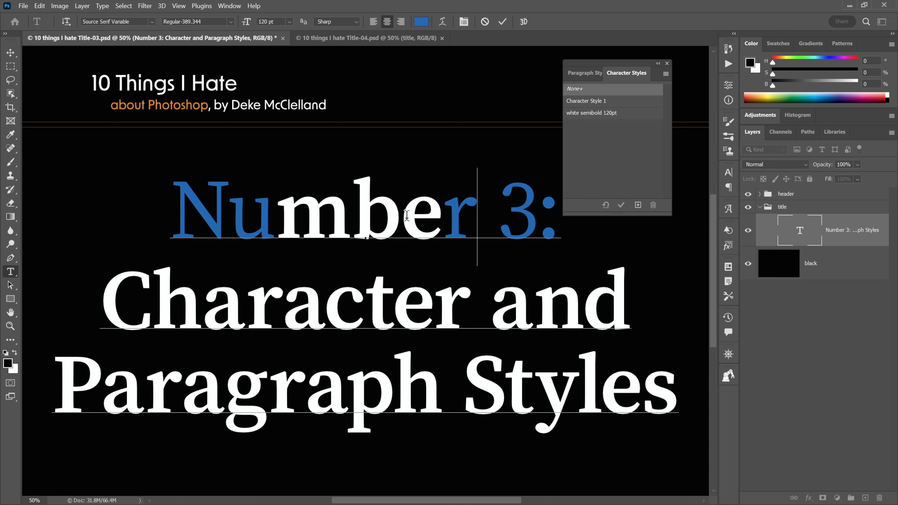
left_click(400, 218)
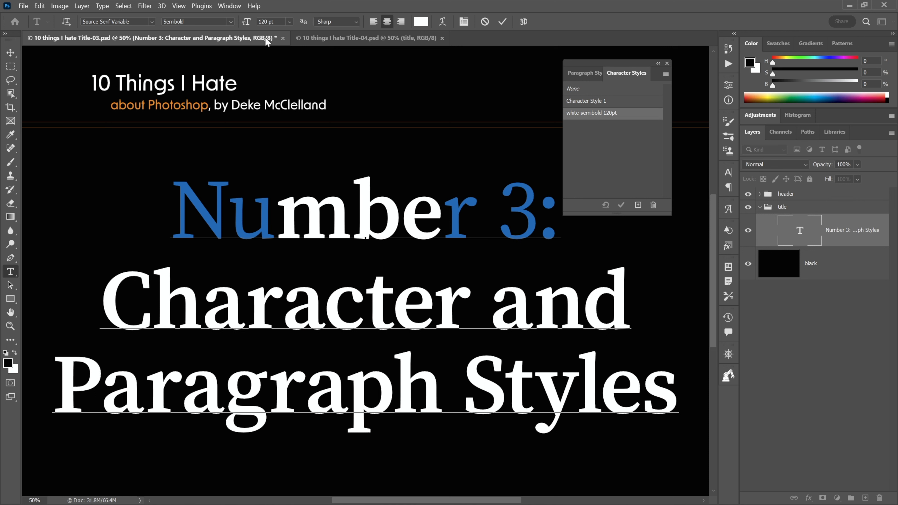
Commit the text edit and apply "white semibold 120pt" without overrides to the whole title text layer
left_click(448, 138)
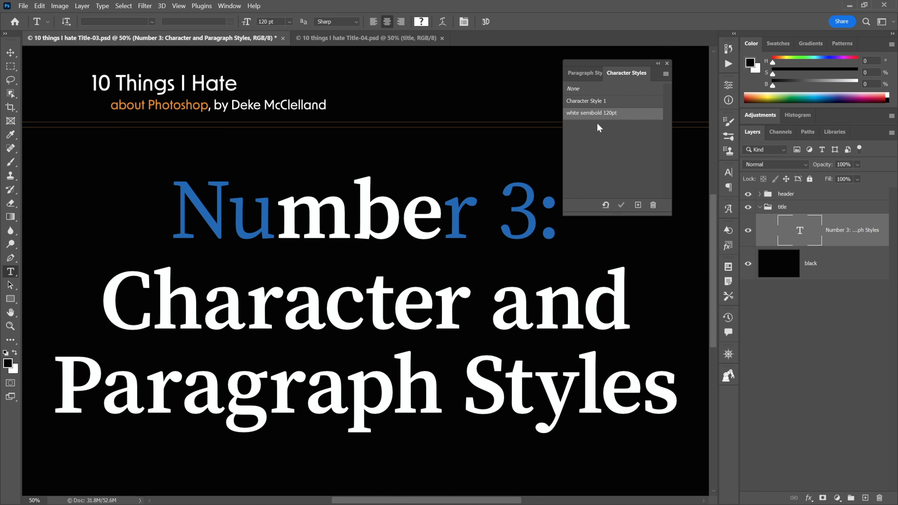
left_click(599, 114)
left_click(605, 206)
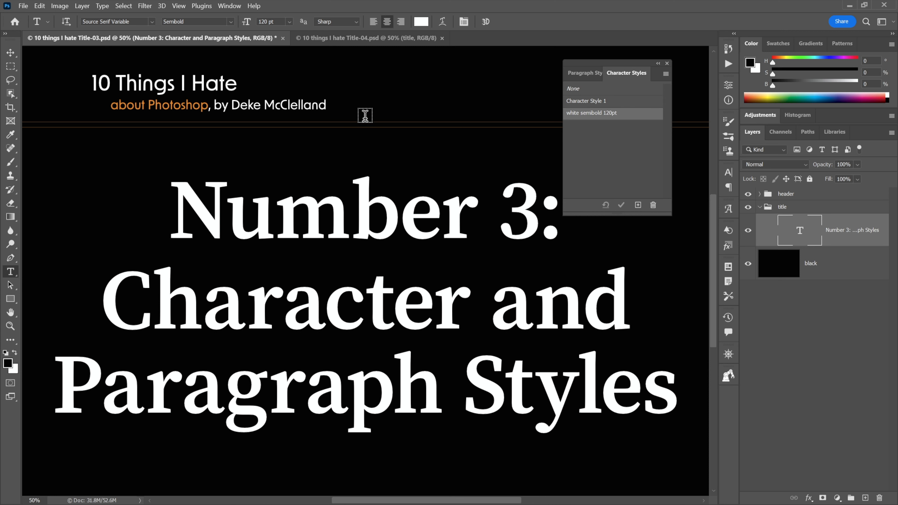
Revert the title document to its last saved version, and switch to Smart object girl.psd
left_click(23, 6)
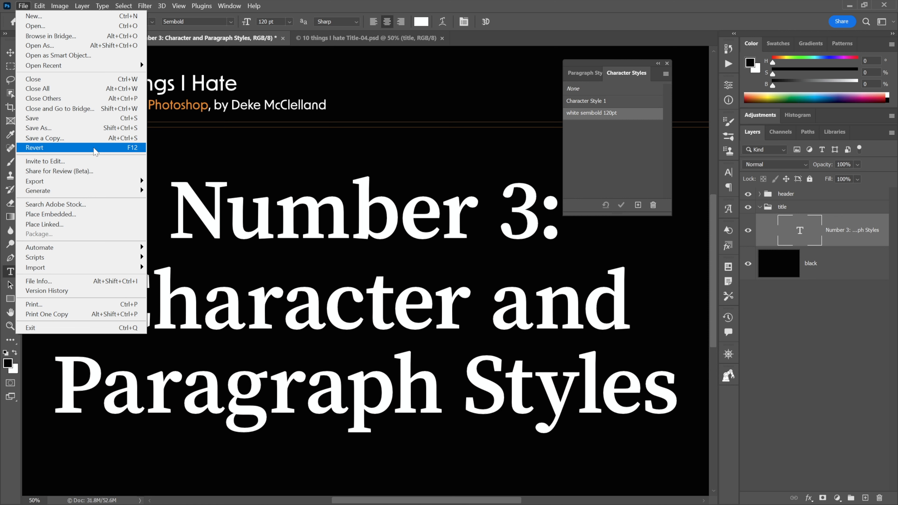
left_click(94, 149)
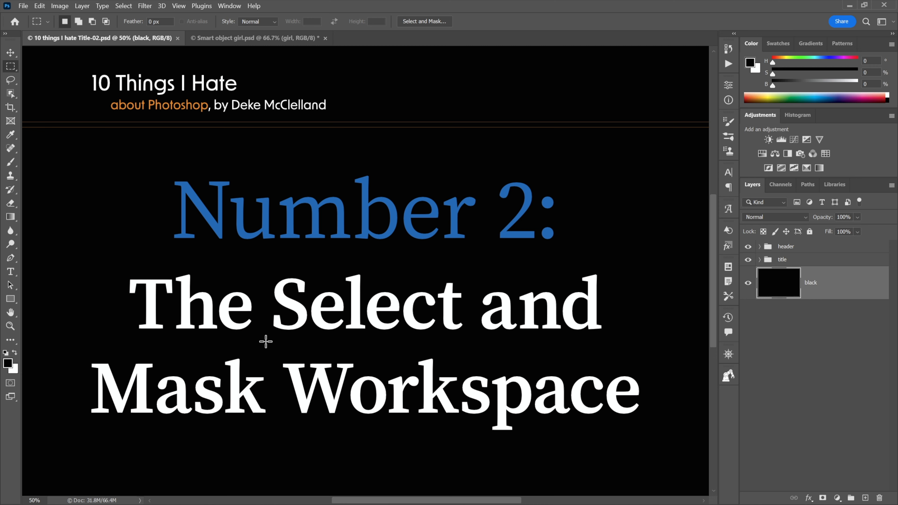
left_click_drag(266, 342, 662, 445)
key("ctrl+Tab")
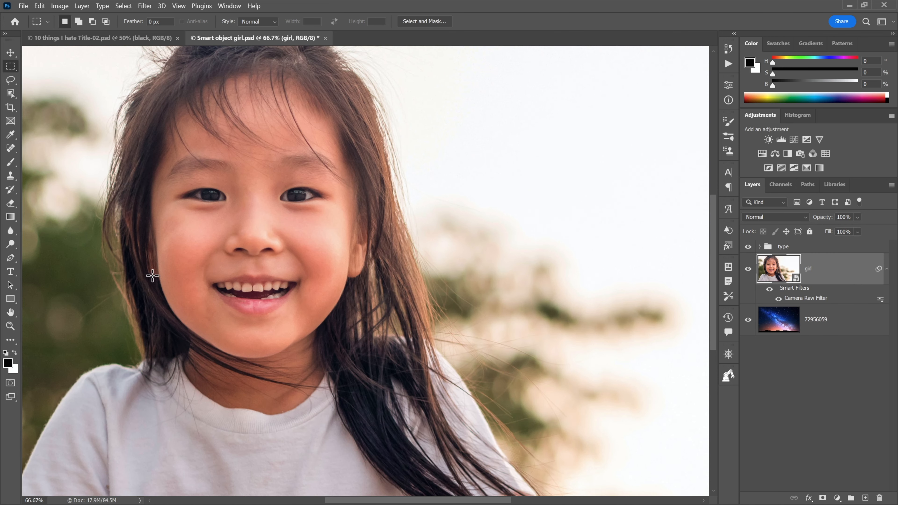
Toggle the girl layer's visibility off and on to preview the background, and automatically select the subject
left_click(748, 270)
left_click(748, 270)
left_click(130, 6)
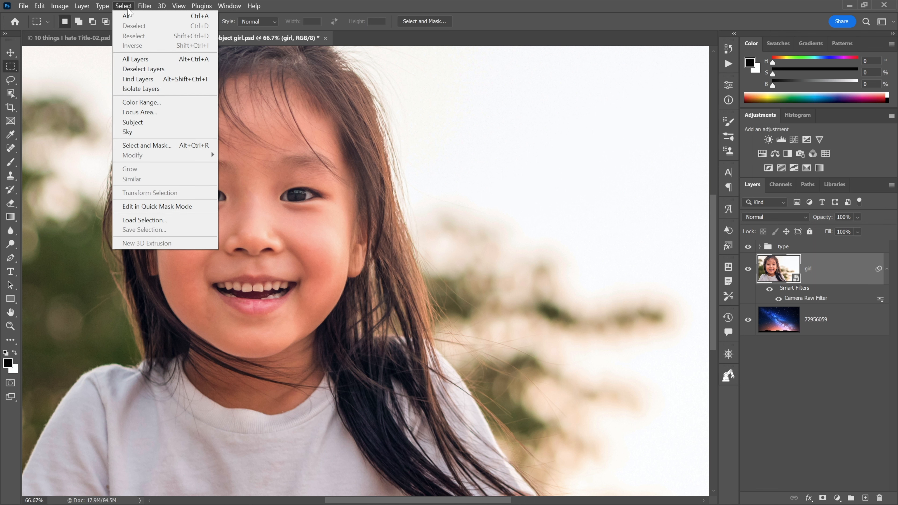
left_click(160, 122)
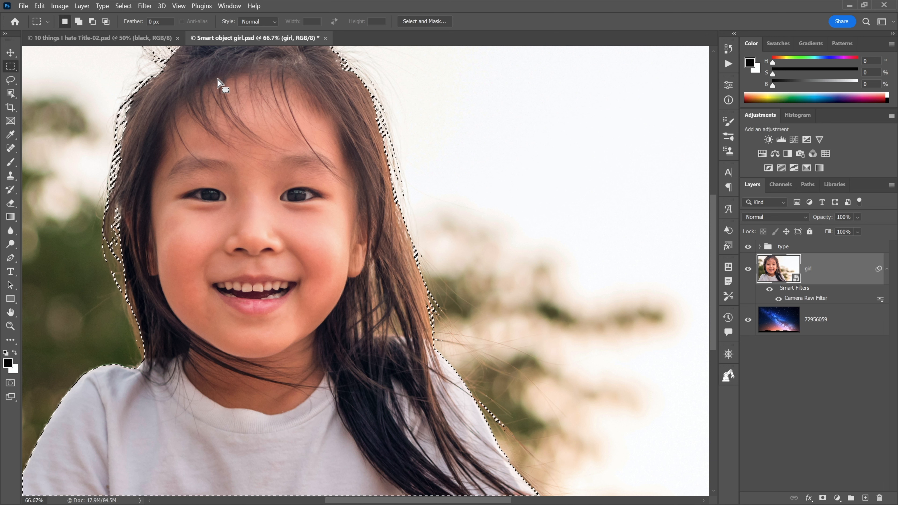
Open the legacy Refine Edge dialog for the subject selection, and display the image's channels and histogram alongside it
left_click(130, 9)
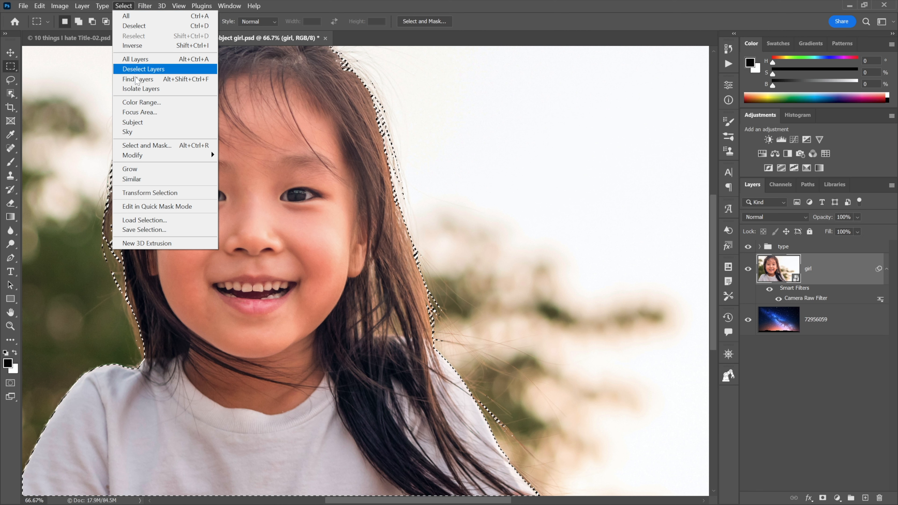
left_click(172, 148, "shift")
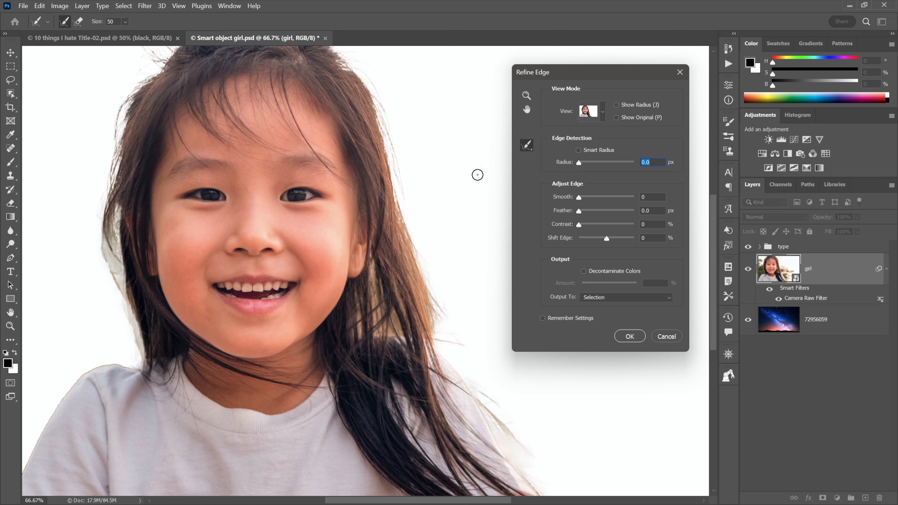
left_click(783, 187)
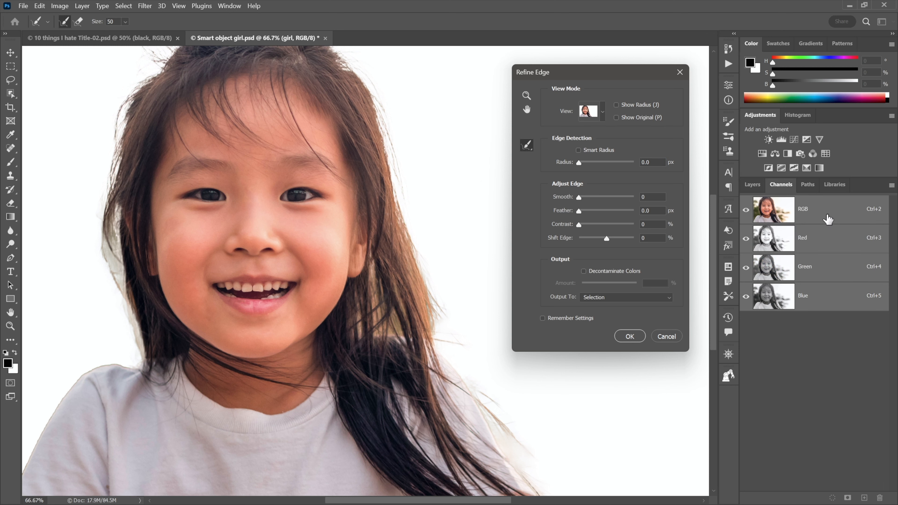
left_click(796, 117)
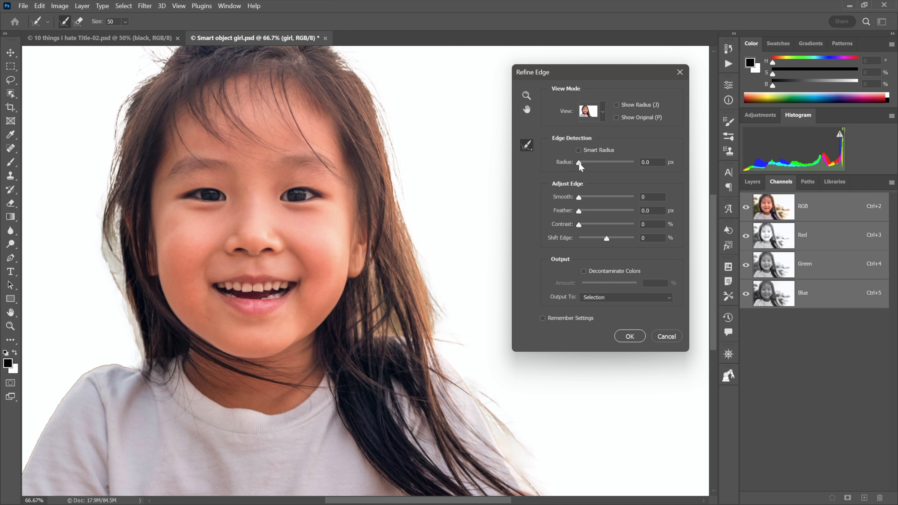
Preview the refined selection with the On Layers view, setting the radius to 21.4 px and Shift Edge to -18%
left_click(603, 113)
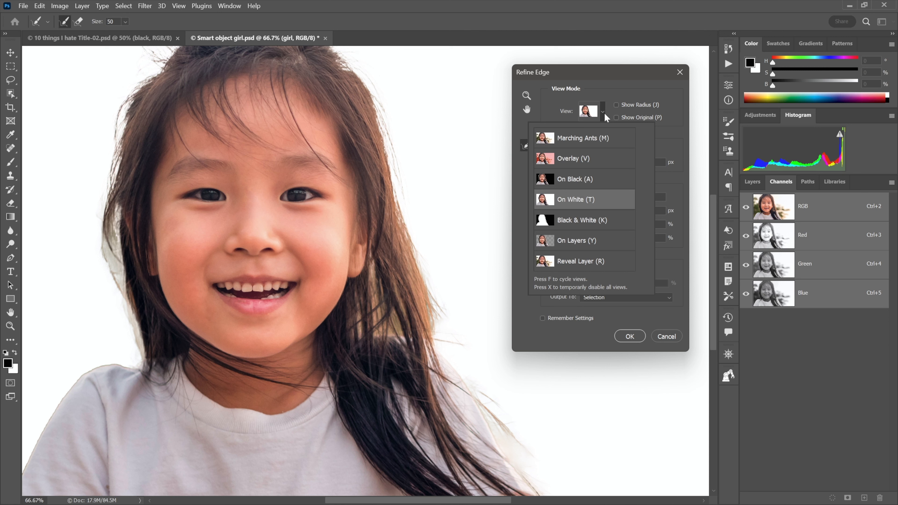
left_click(615, 242)
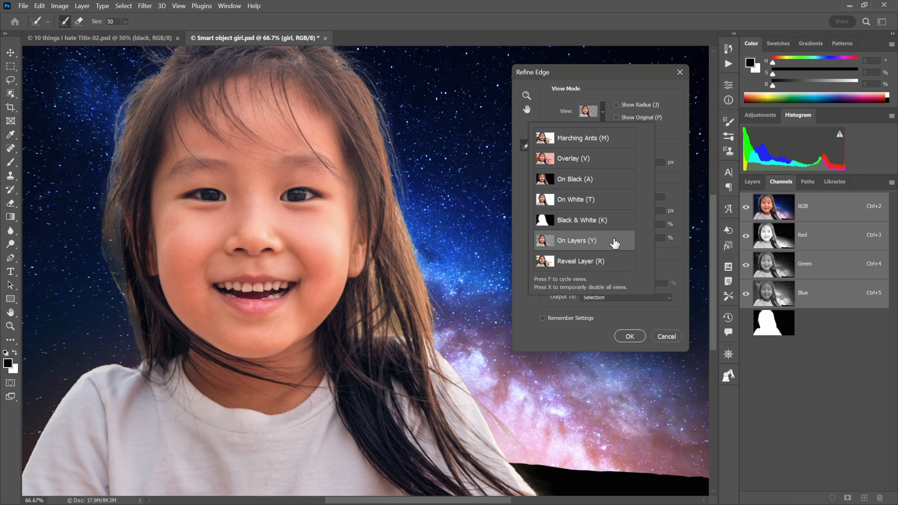
left_click(663, 148)
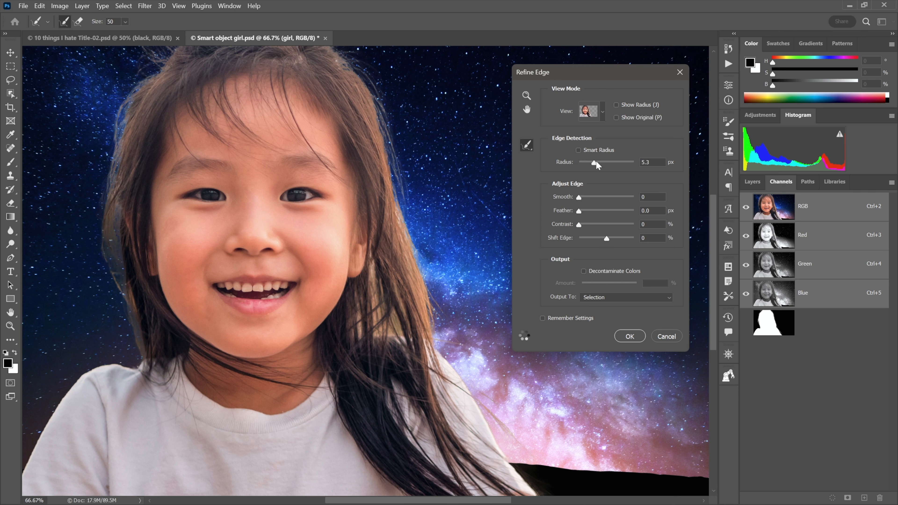
left_click_drag(596, 163, 599, 163)
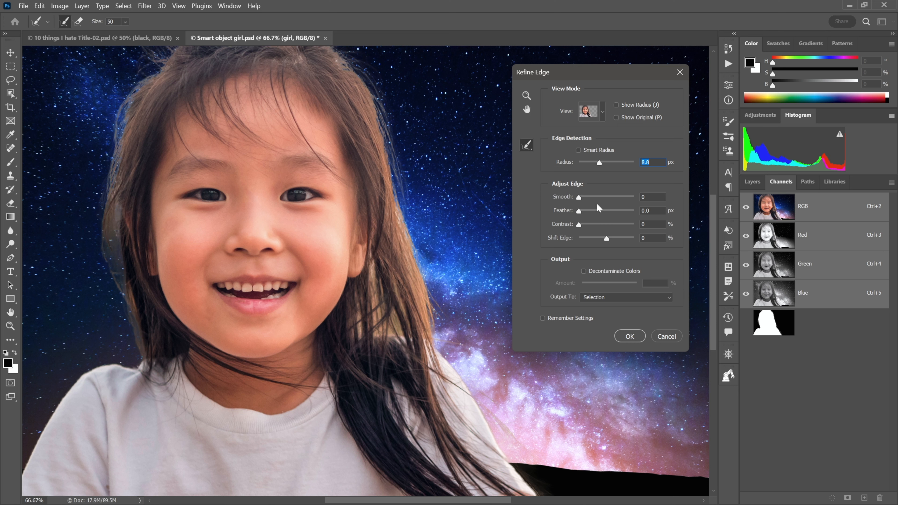
left_click_drag(600, 165, 604, 165)
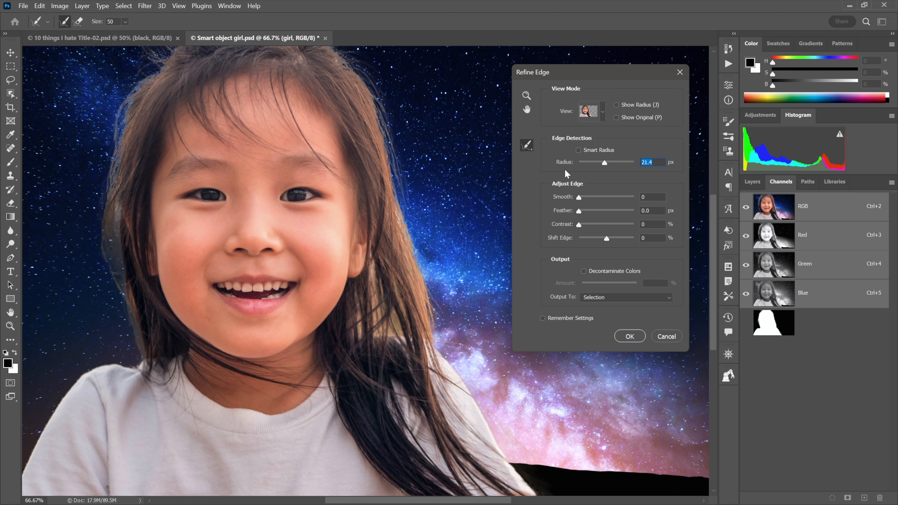
left_click_drag(606, 238, 601, 238)
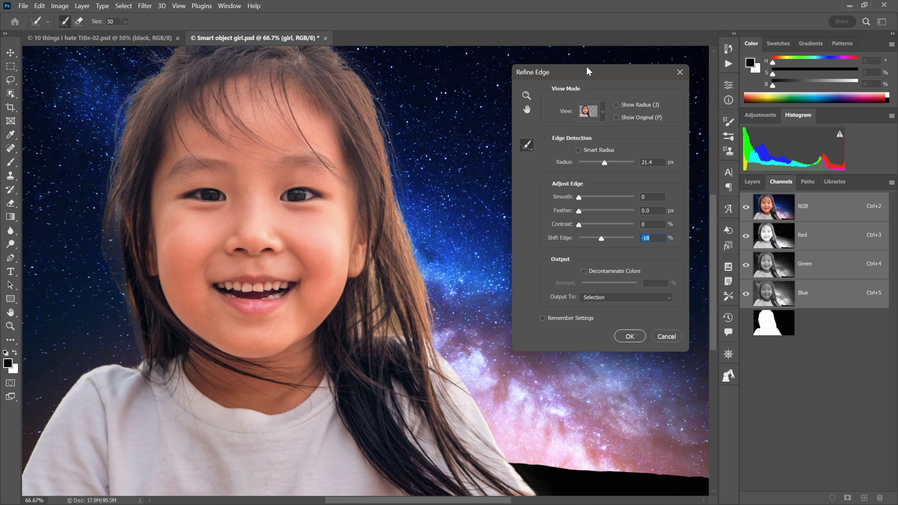
Set the Refine Edge output to Layer Mask, bring the layers back into view, and cancel the refinement
left_click(628, 299)
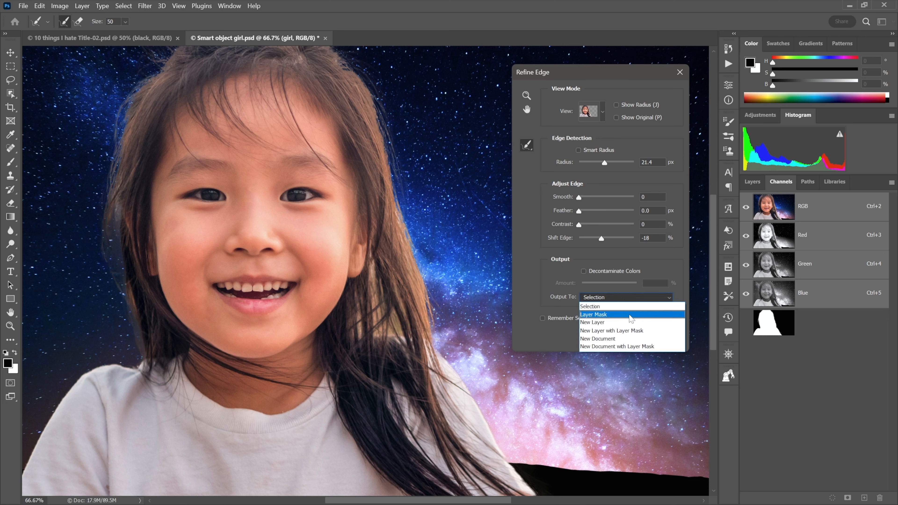
left_click(631, 315)
left_click(753, 182)
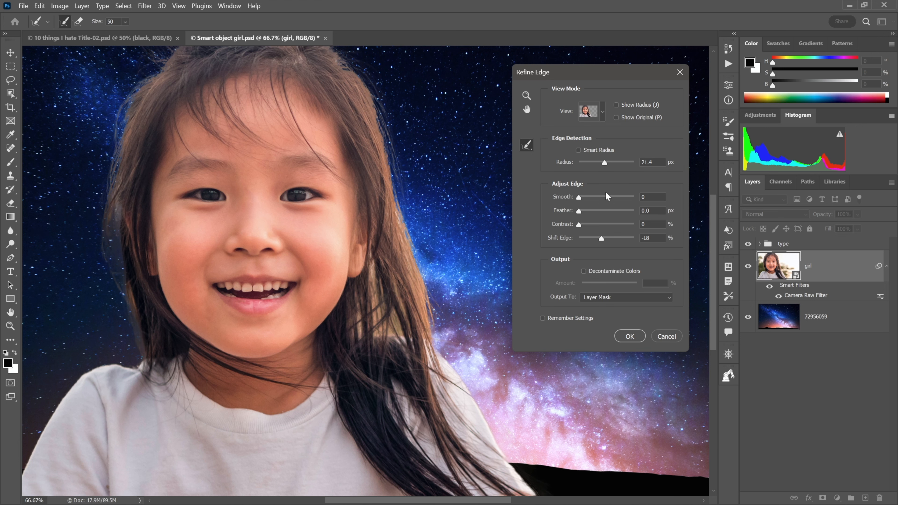
left_click(667, 337)
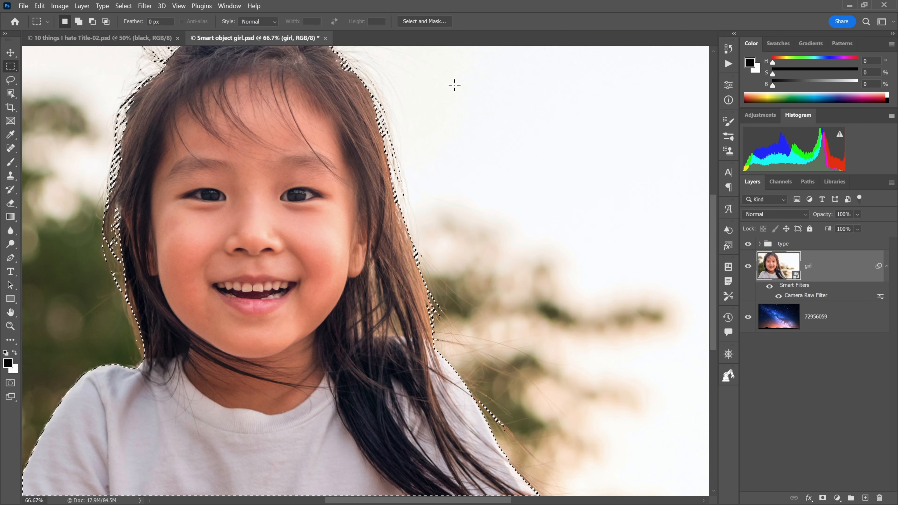
Open the Select and Mask workspace for the current subject selection
left_click(129, 5)
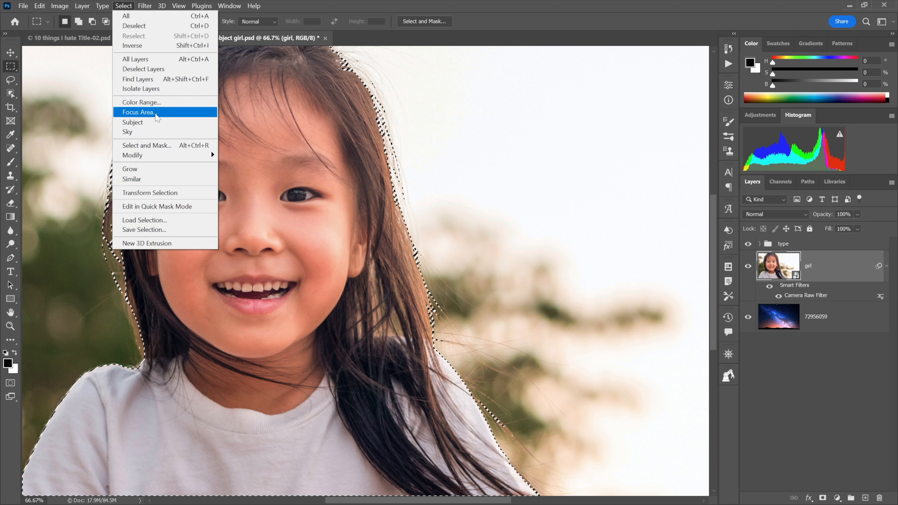
key("Escape")
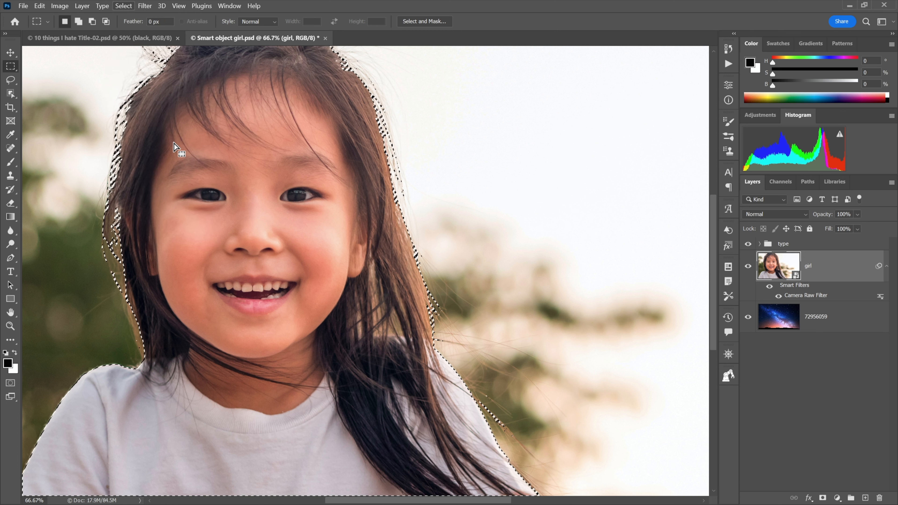
left_click(410, 22)
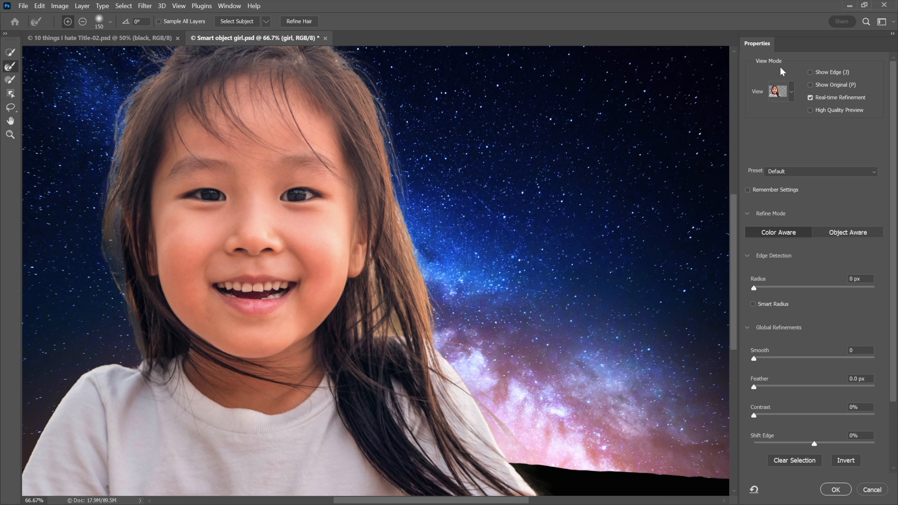
Examine the view, edge detection, global refinement and output settings of Select and Mask, expanding the Output Settings
left_click_drag(764, 46, 862, 86)
scroll(894, 270, "down", 3)
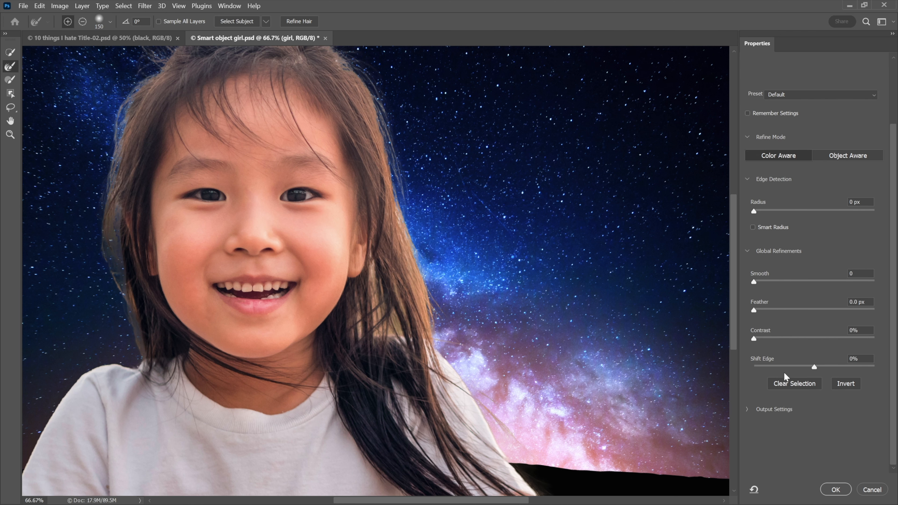
left_click(748, 411)
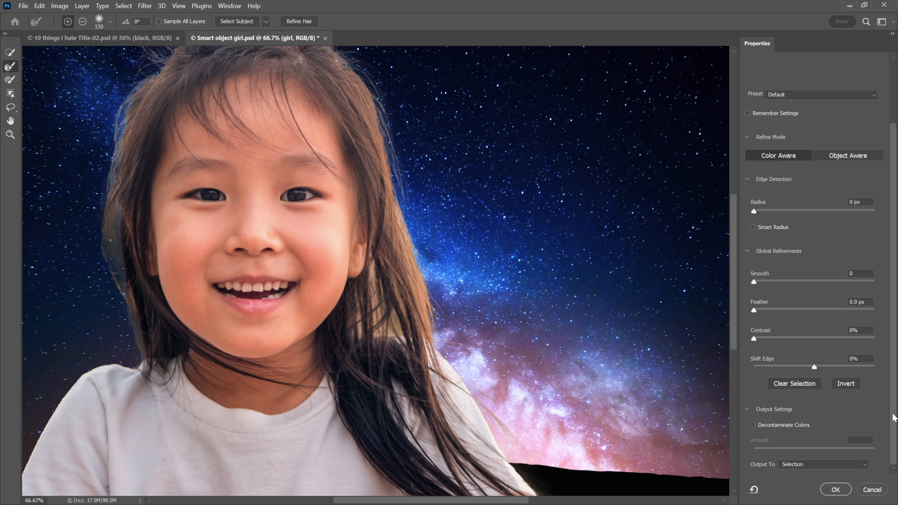
left_click_drag(894, 417, 883, 334)
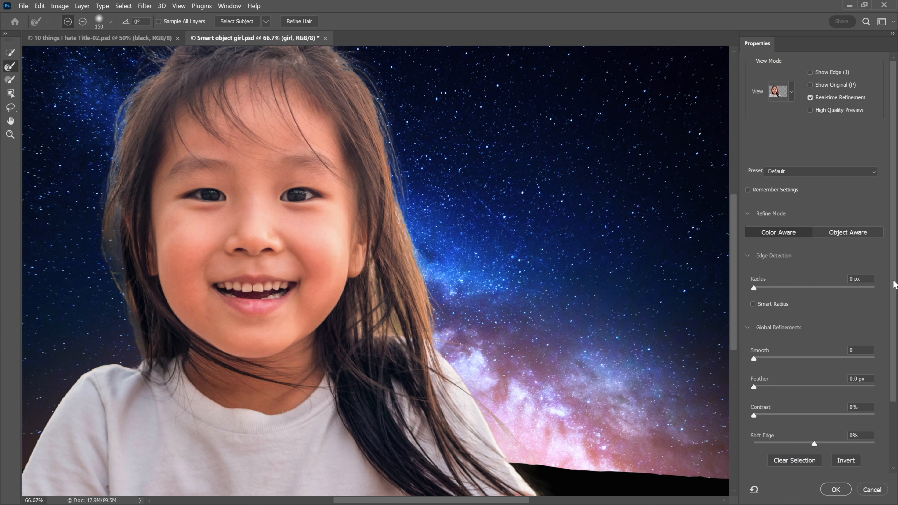
scroll(893, 284, "down", 3)
scroll(881, 242, "up", 3)
scroll(894, 378, "down", 3)
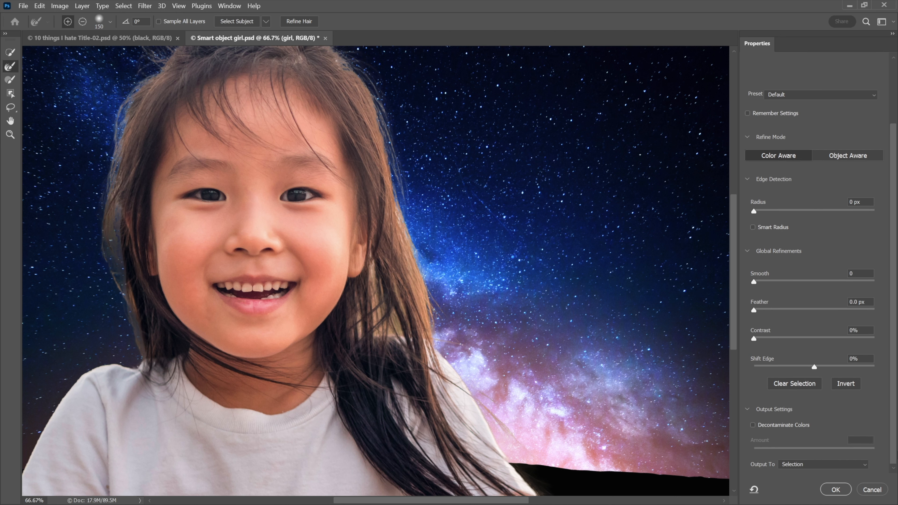
Refine the hair edges of the girl selection automatically and accept the result as a selection
scroll(896, 447, "up", 3)
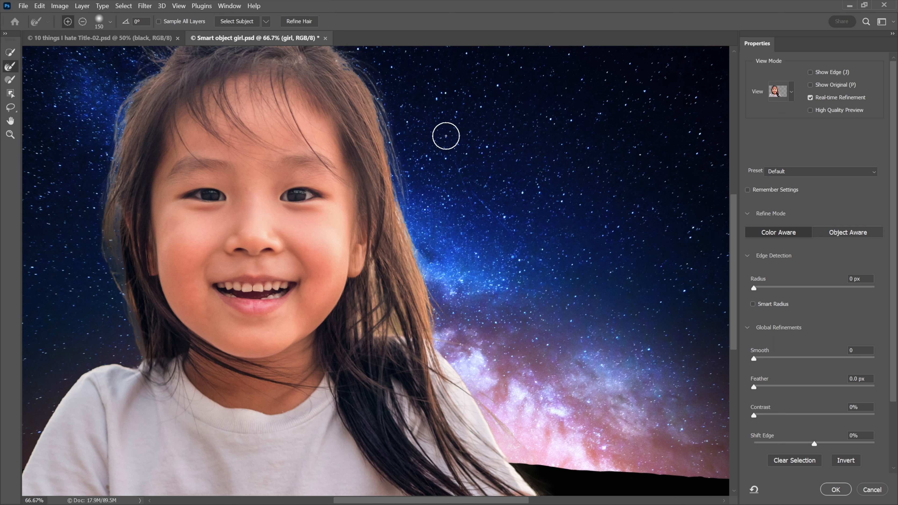
left_click(298, 23)
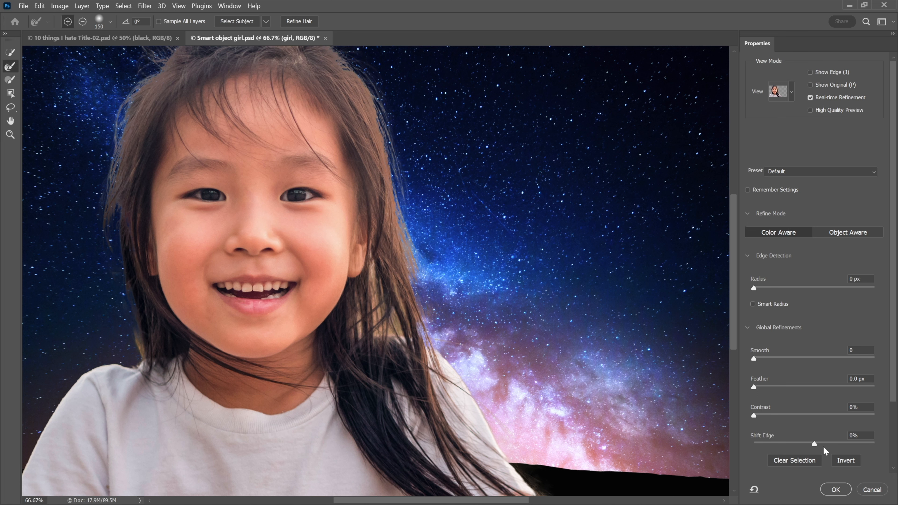
left_click(836, 491)
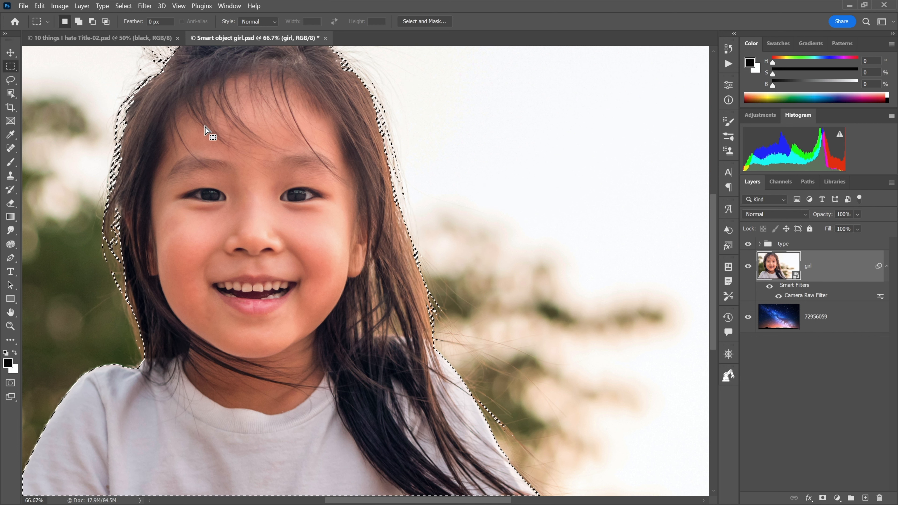
Reopen Select and Mask for the girl selection, refine the hair automatically, and set the edge detection radius to 10 px
left_click(413, 24)
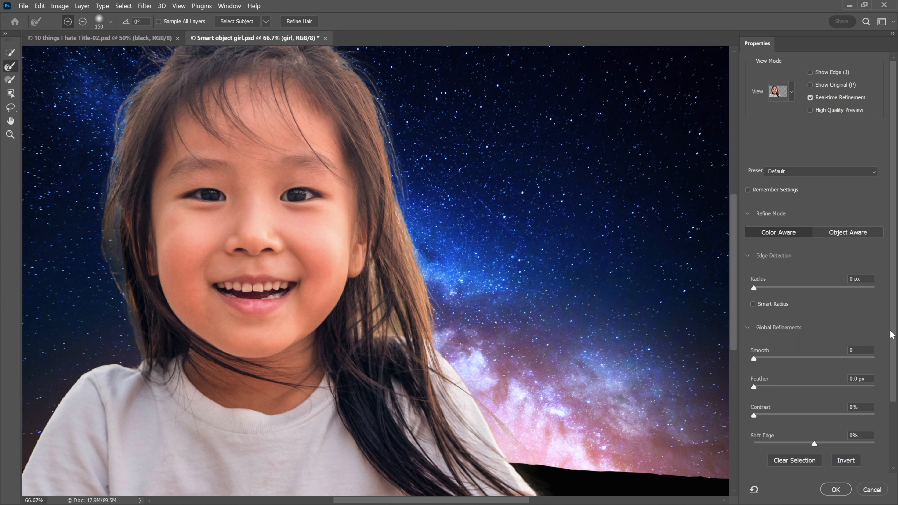
left_click(301, 22)
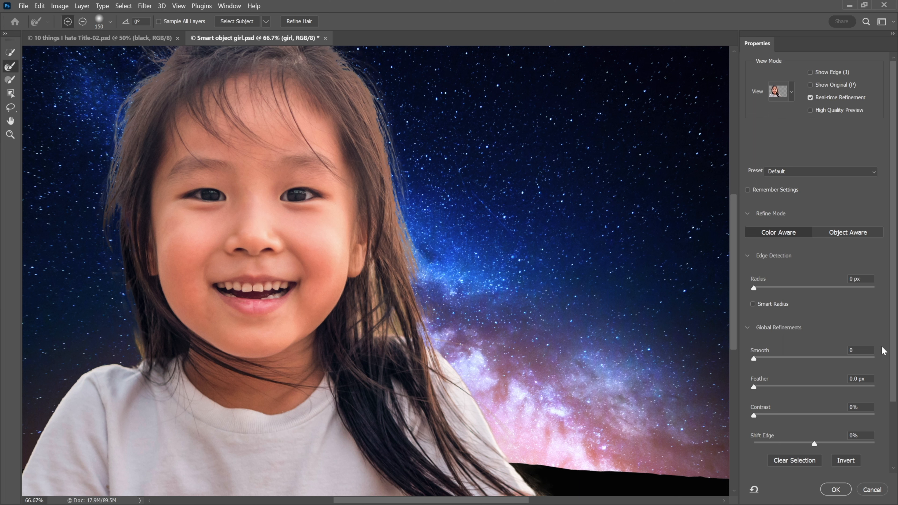
left_click_drag(895, 354, 896, 421)
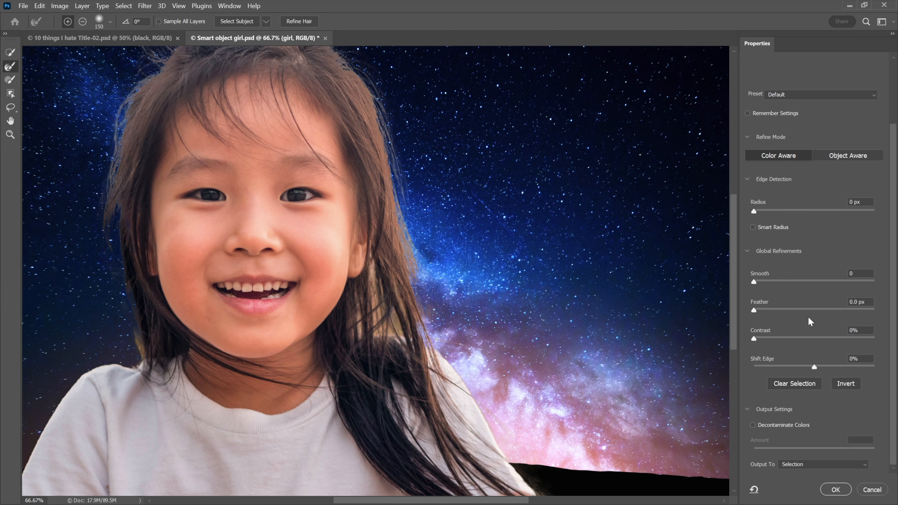
left_click_drag(754, 211, 801, 213)
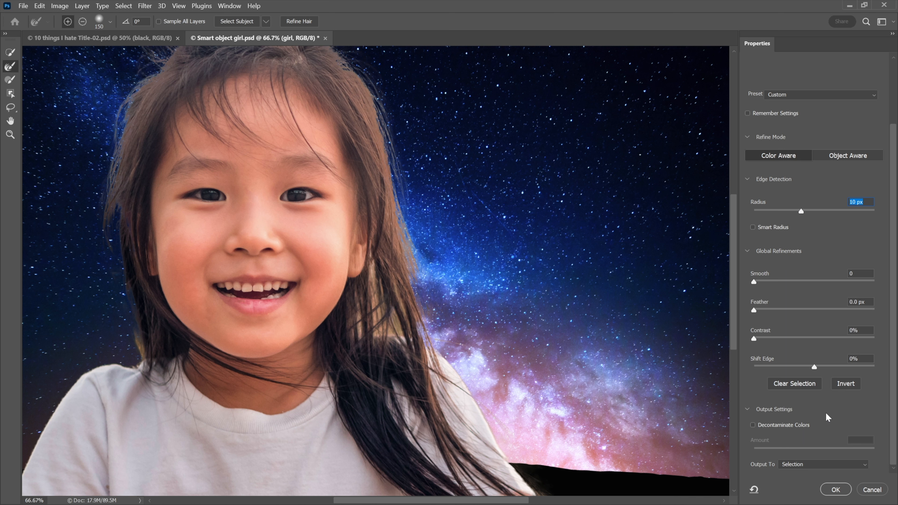
Output the refined selection as a layer mask on the girl layer and apply it
left_click(823, 465)
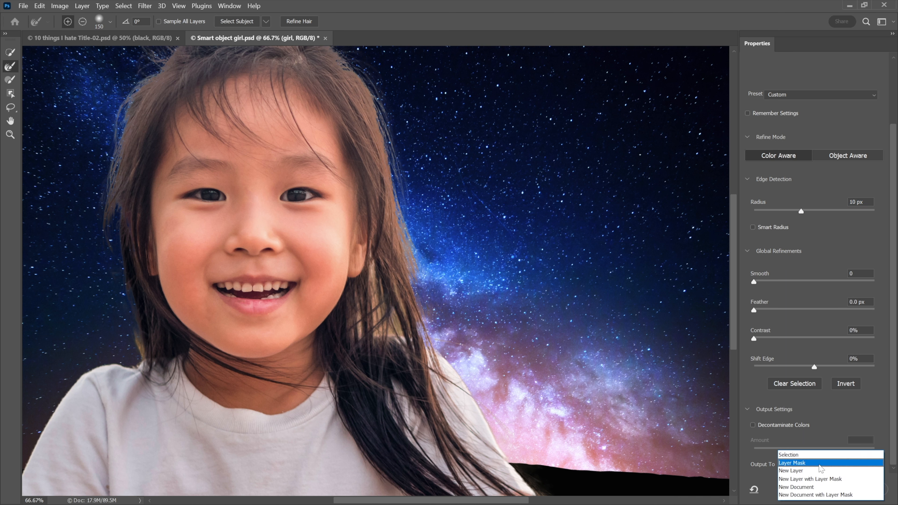
left_click(820, 468)
left_click(836, 491)
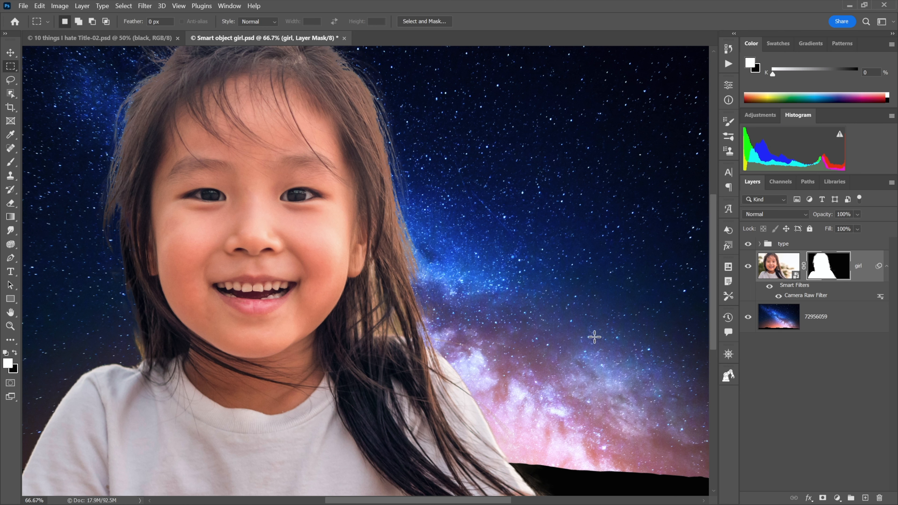
Open the legacy Refine Edge command for the girl layer's mask
left_click(124, 7)
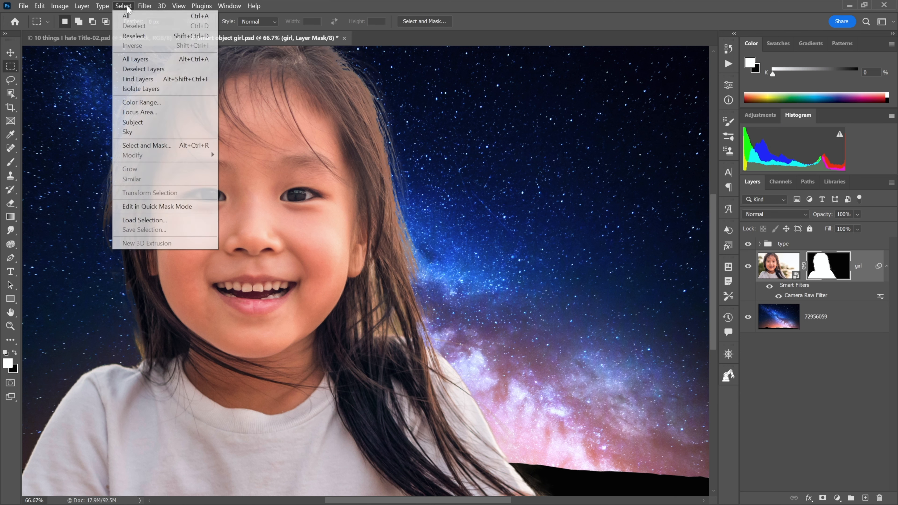
left_click(162, 145, "shift")
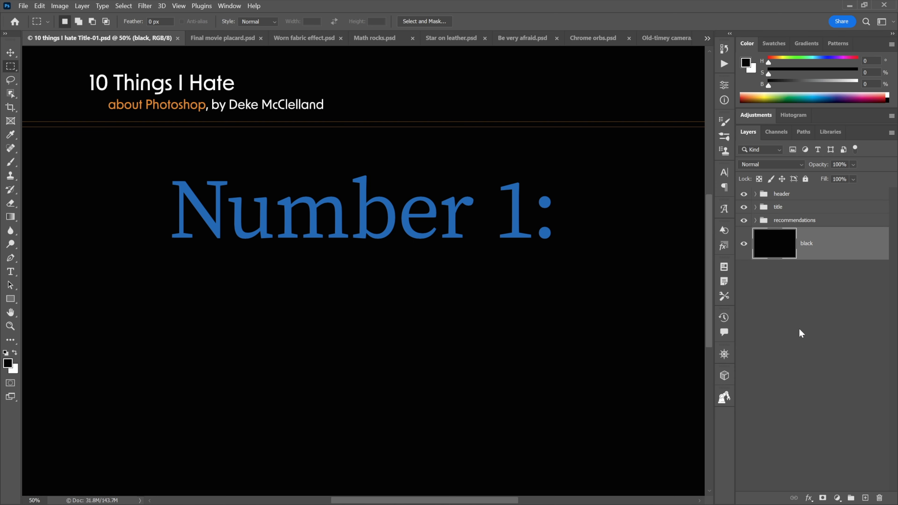
Redo the title change to restore the text "Mistadventures in 3D" below "Number 1:"
key("ctrl+shift+z")
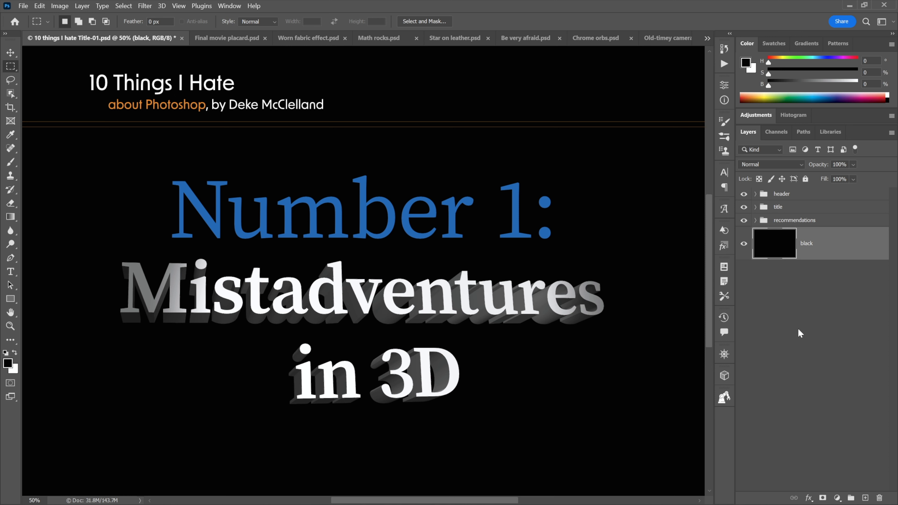